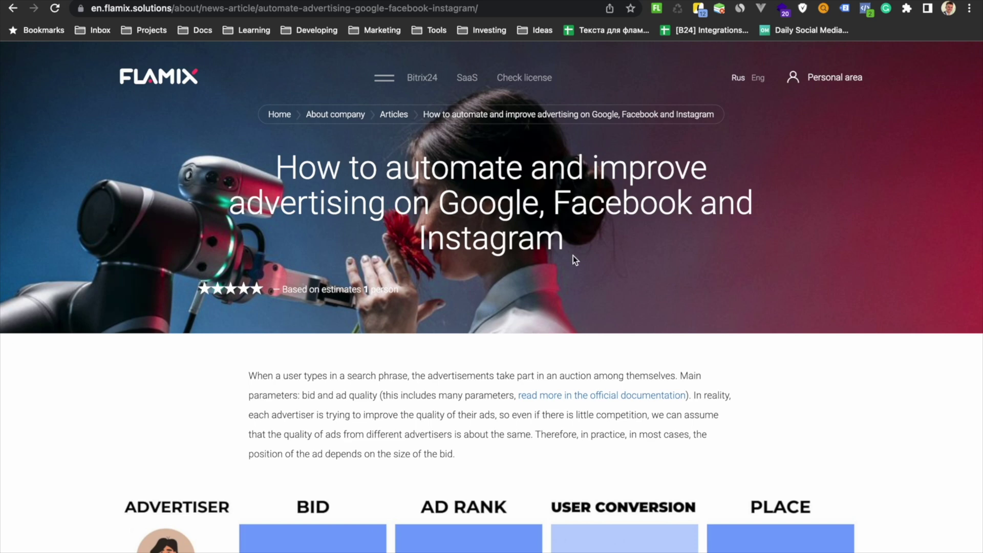
pyautogui.scroll(-4, 575, 257)
pyautogui.scroll(-2, 575, 259)
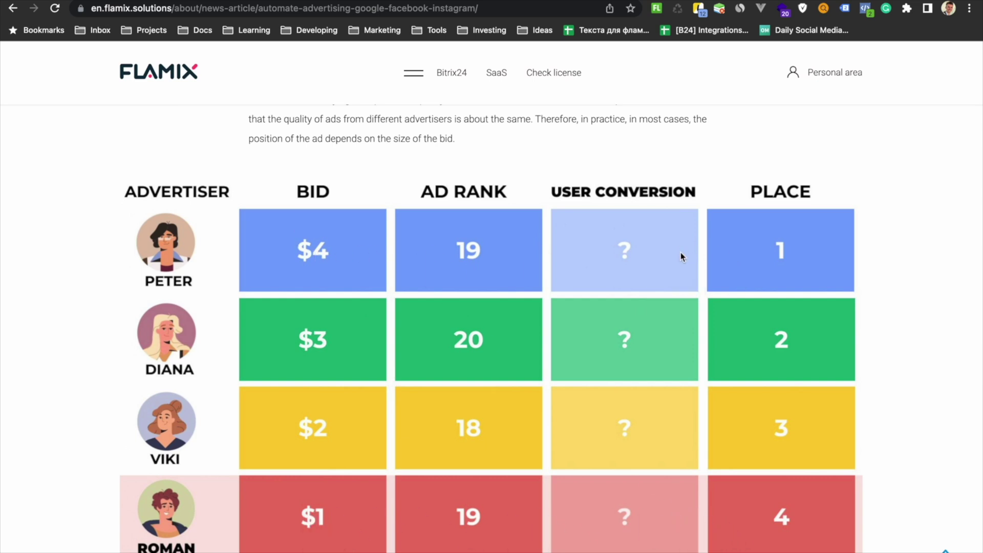
pyautogui.scroll(-7, 680, 253)
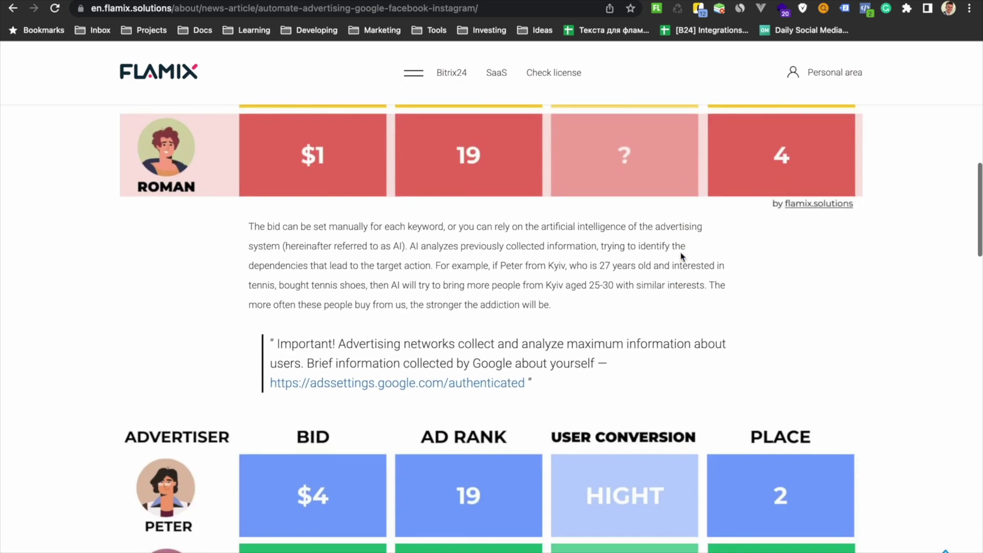
pyautogui.scroll(2, 681, 256)
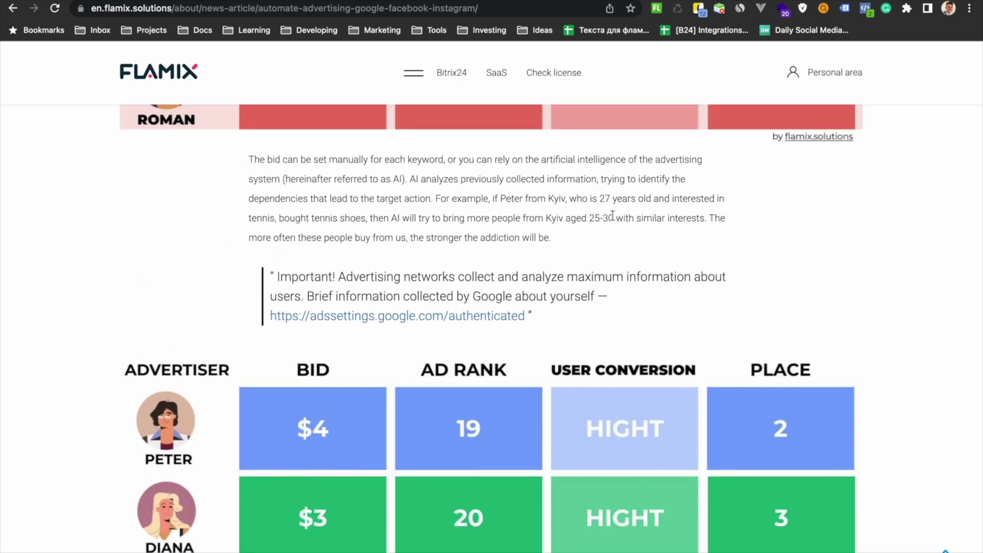
pyautogui.moveTo(528, 198); pyautogui.dragTo(588, 222)
pyautogui.click(531, 215)
pyautogui.scroll(-1, 527, 223)
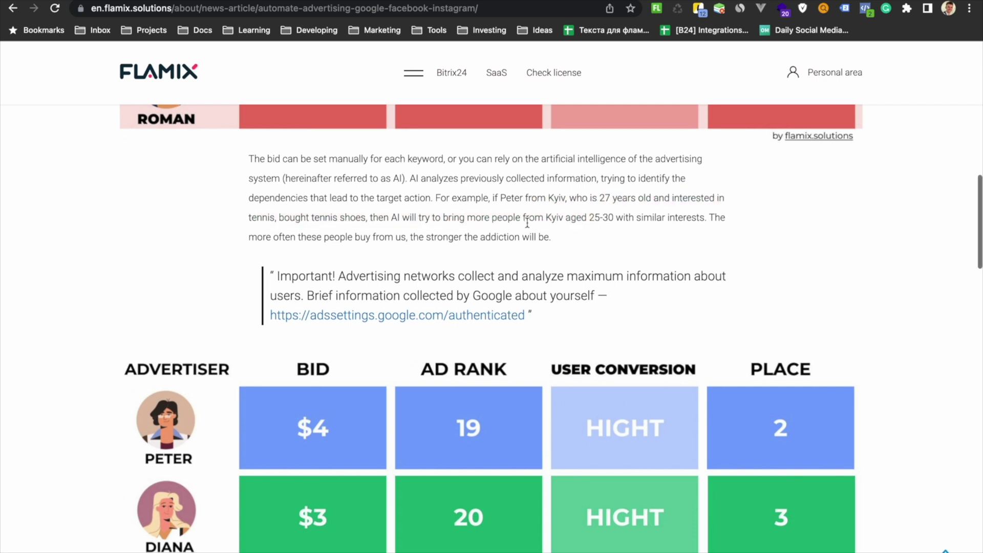
pyautogui.scroll(-4, 527, 223)
pyautogui.scroll(1, 529, 221)
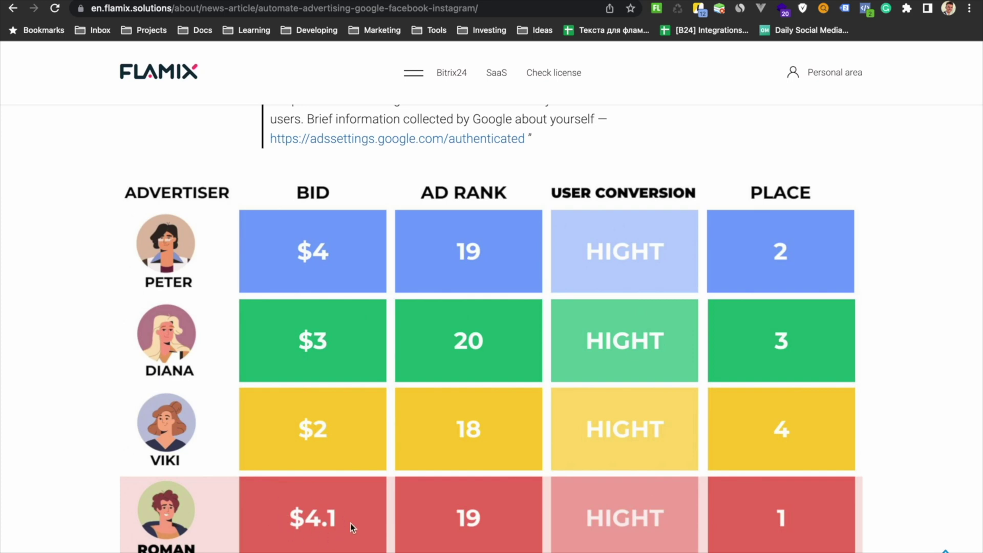
pyautogui.scroll(-10, 582, 427)
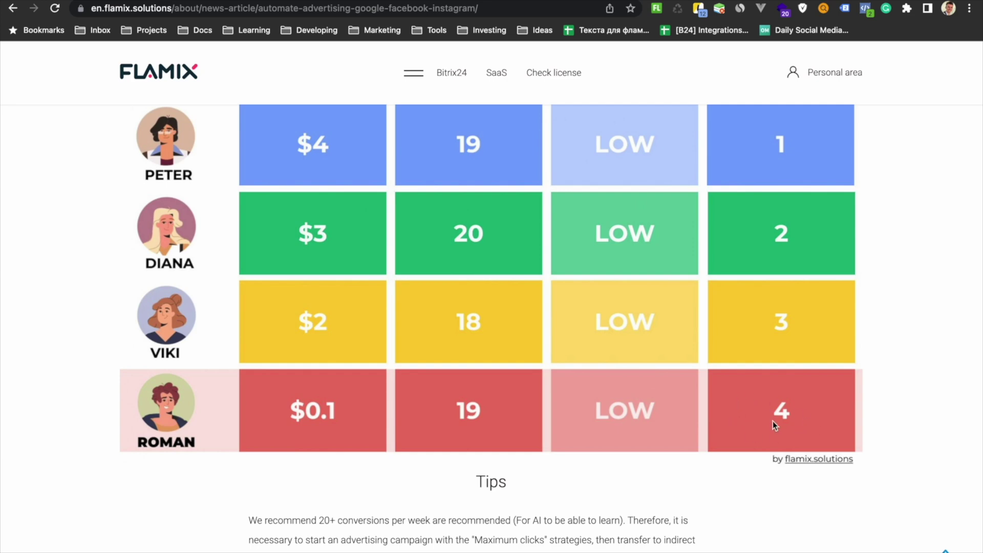
pyautogui.scroll(5, 772, 421)
pyautogui.scroll(10, 757, 397)
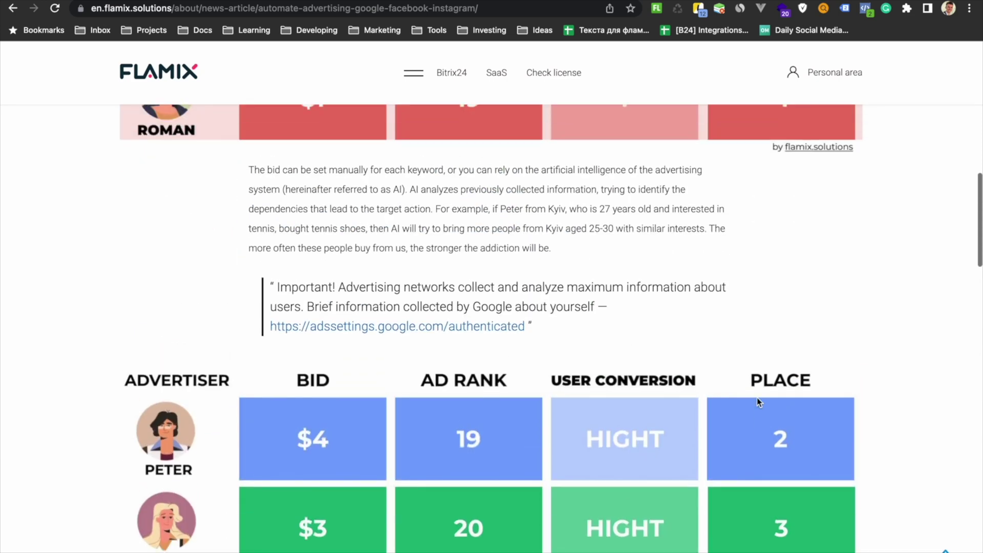
pyautogui.rightClick(488, 332)
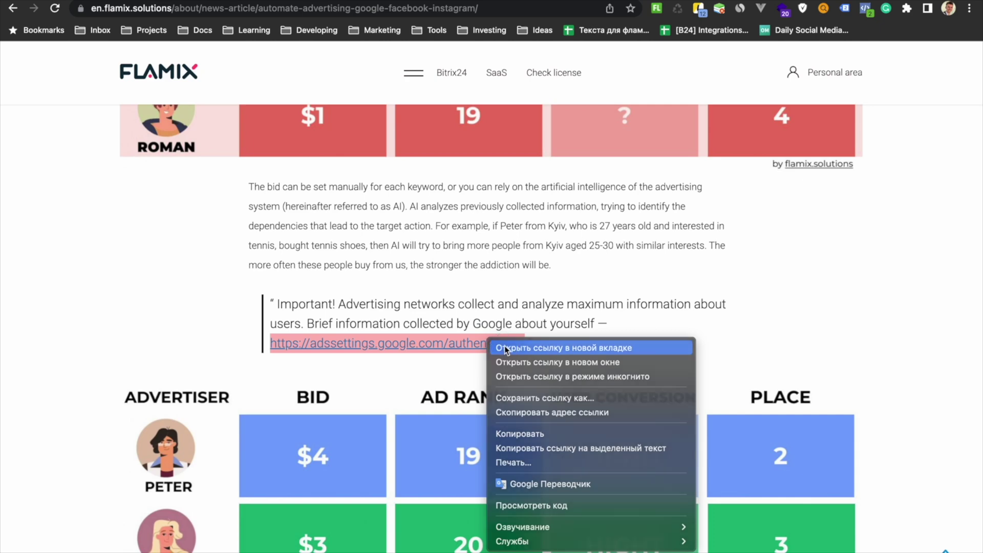
# - Open the Google Ad Settings personalization page in a new tab and scroll through its interests list
pyautogui.click(505, 346)
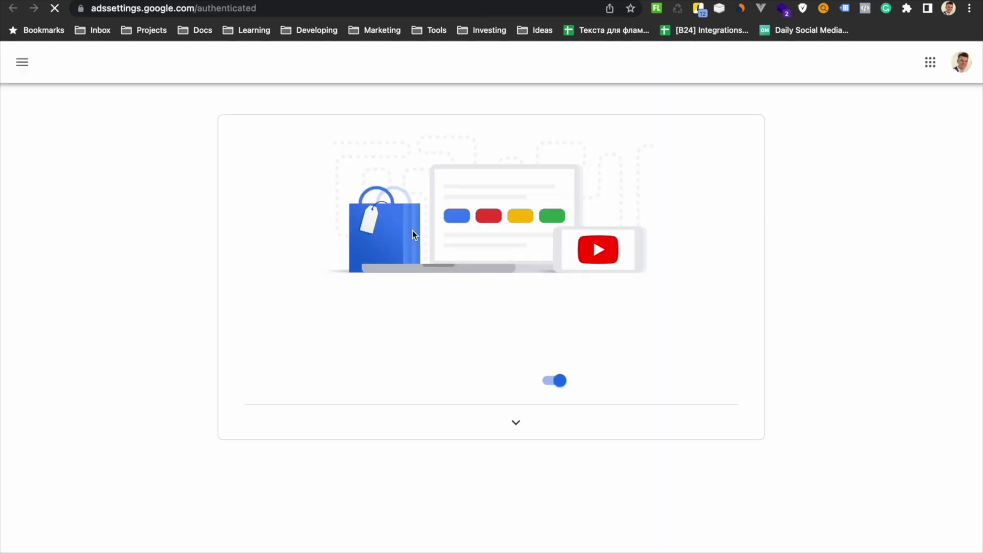
pyautogui.scroll(-4, 417, 225)
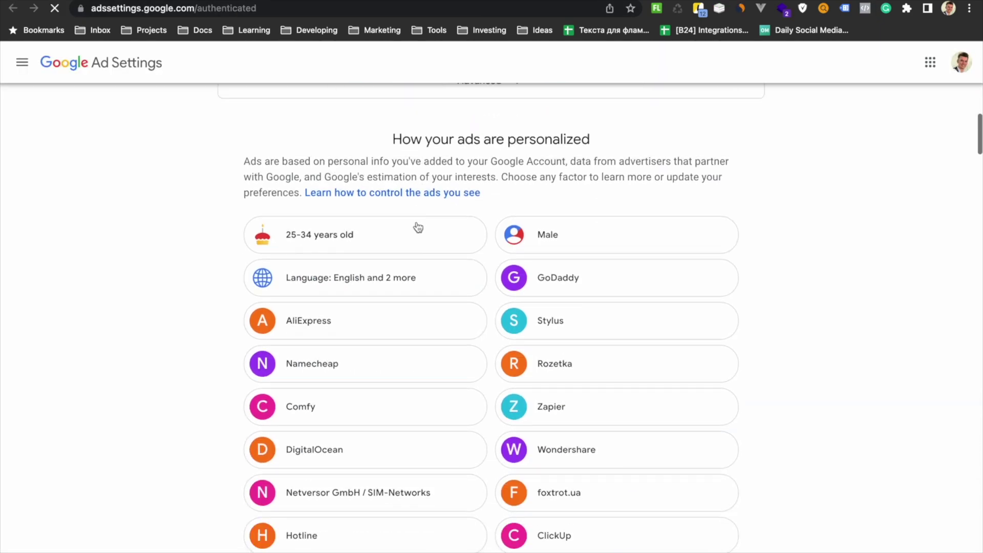
pyautogui.scroll(-20, 601, 255)
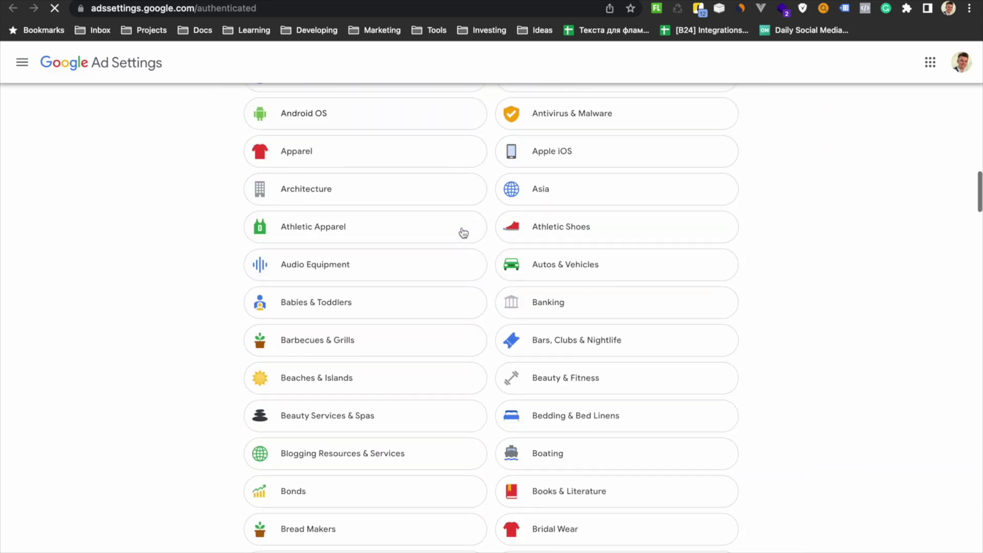
pyautogui.scroll(-20, 464, 233)
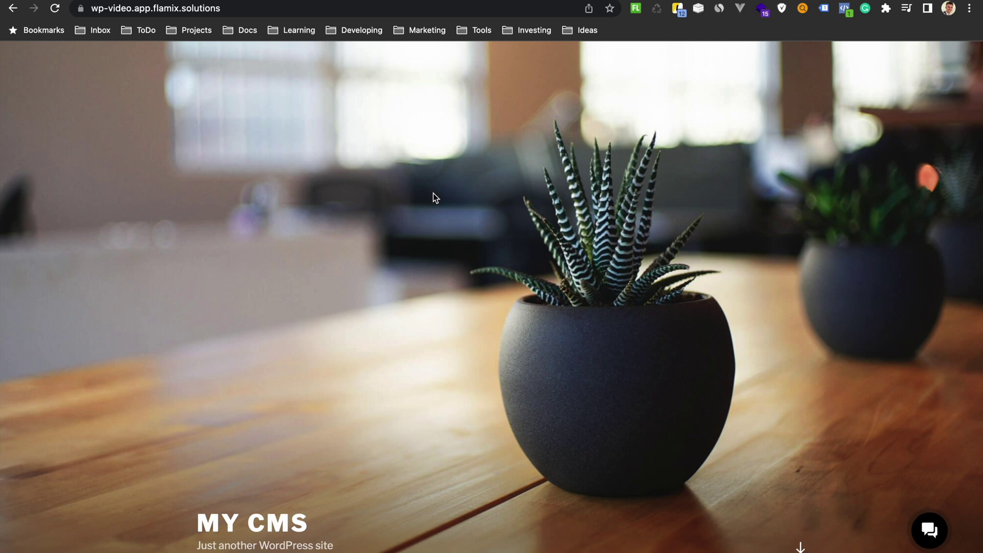
# - Bring up the context menu for the MY CMS homepage header image
pyautogui.rightClick(410, 152)
pyautogui.click(450, 275)
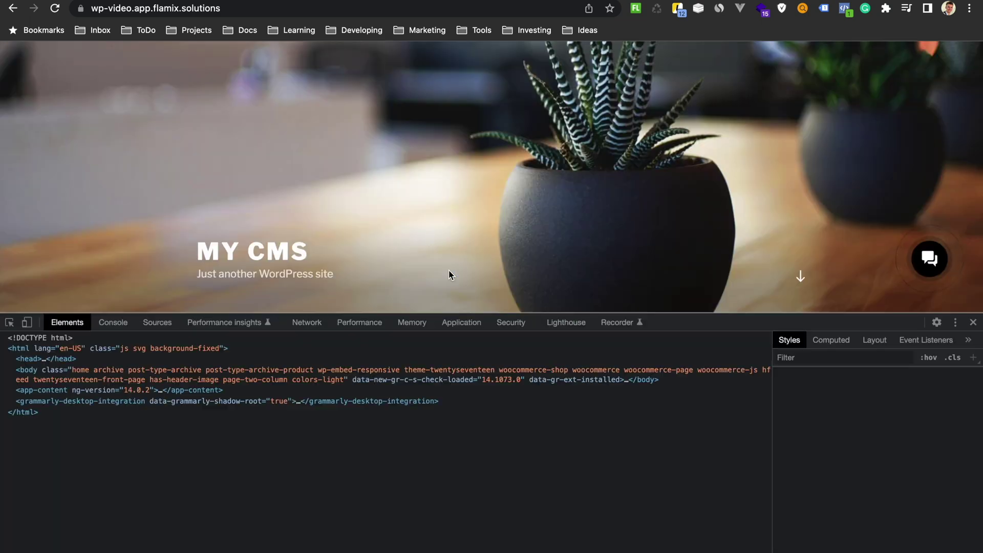
pyautogui.click(453, 323)
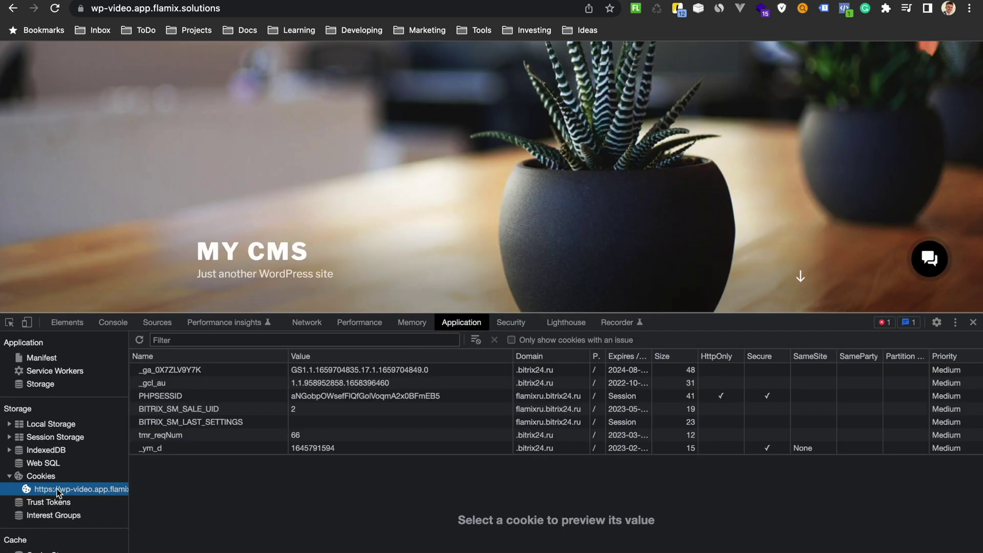
pyautogui.click(195, 340)
pyautogui.write('_')
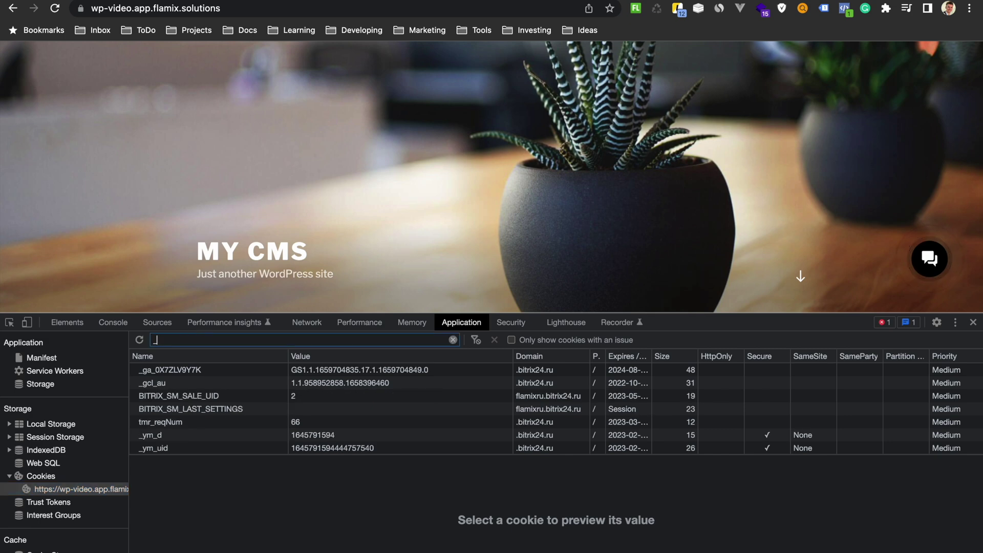
pyautogui.write('ga')
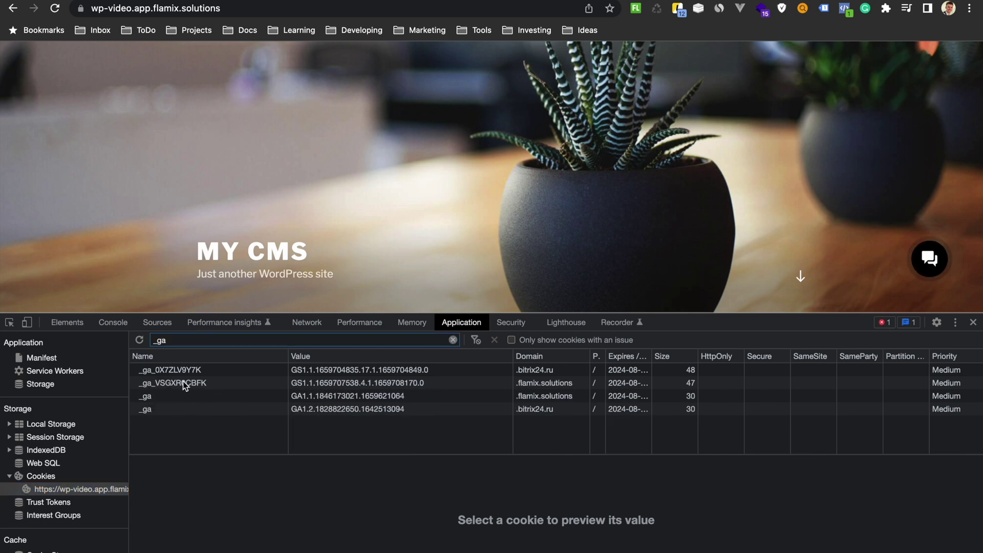
pyautogui.click(323, 402)
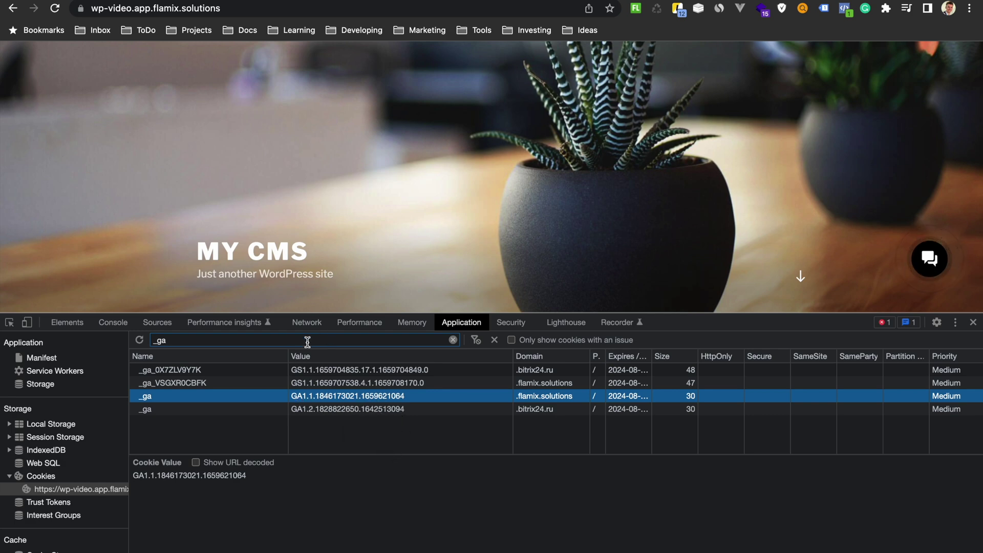
pyautogui.press('BackSpace')
pyautogui.press('BackSpace')
pyautogui.write('f')
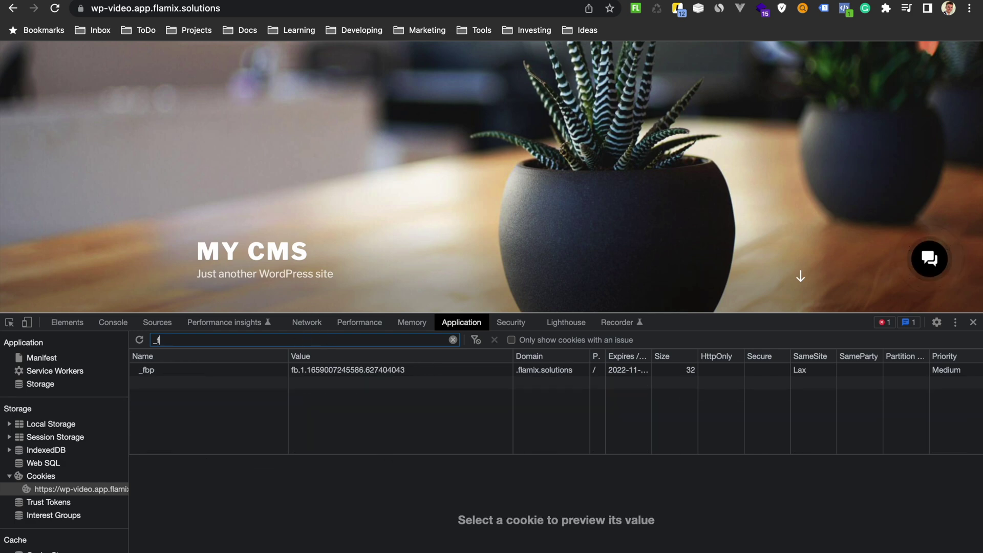
pyautogui.write('b')
pyautogui.click(972, 322)
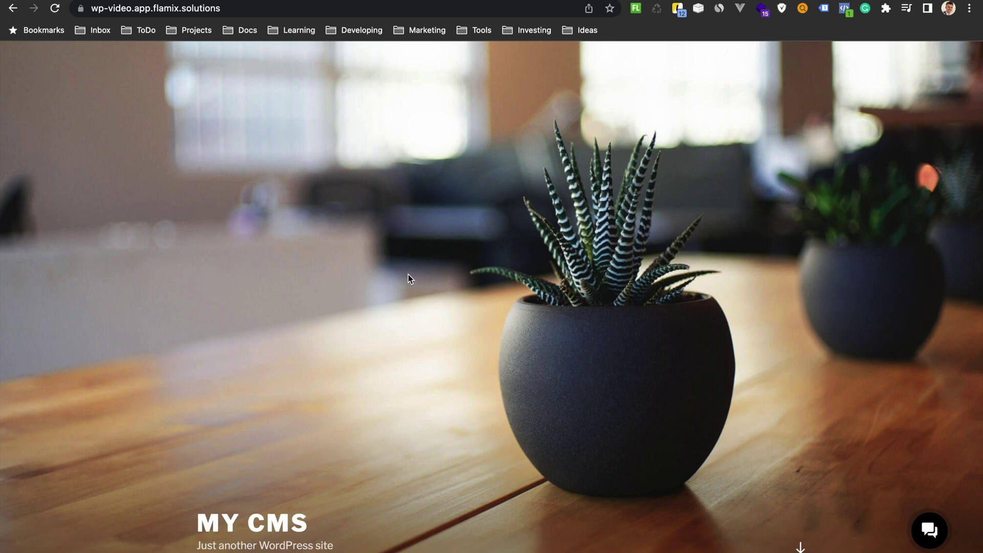
# - Scroll through the MY CMS WordPress demo homepage
pyautogui.scroll(-1, 407, 275)
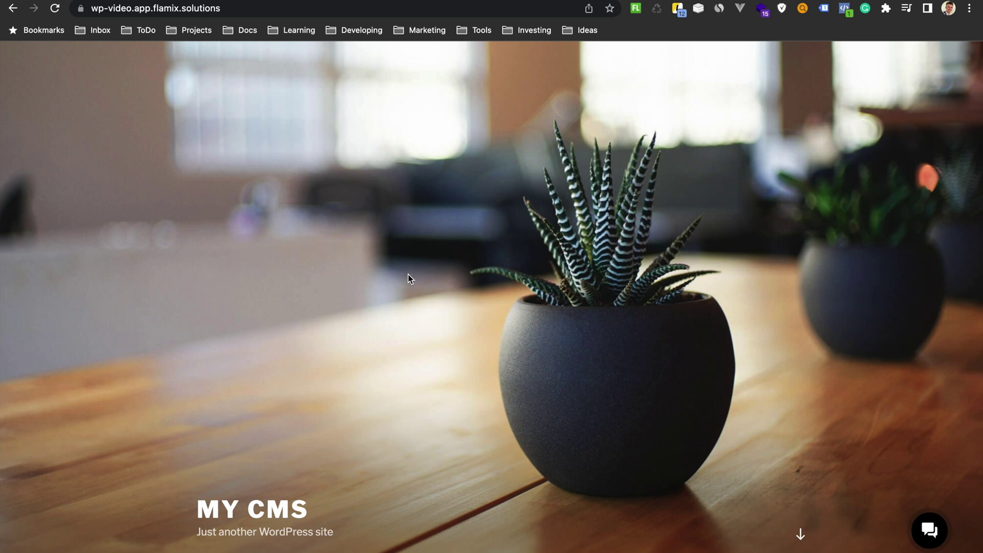
pyautogui.scroll(-3, 407, 274)
pyautogui.scroll(4, 408, 274)
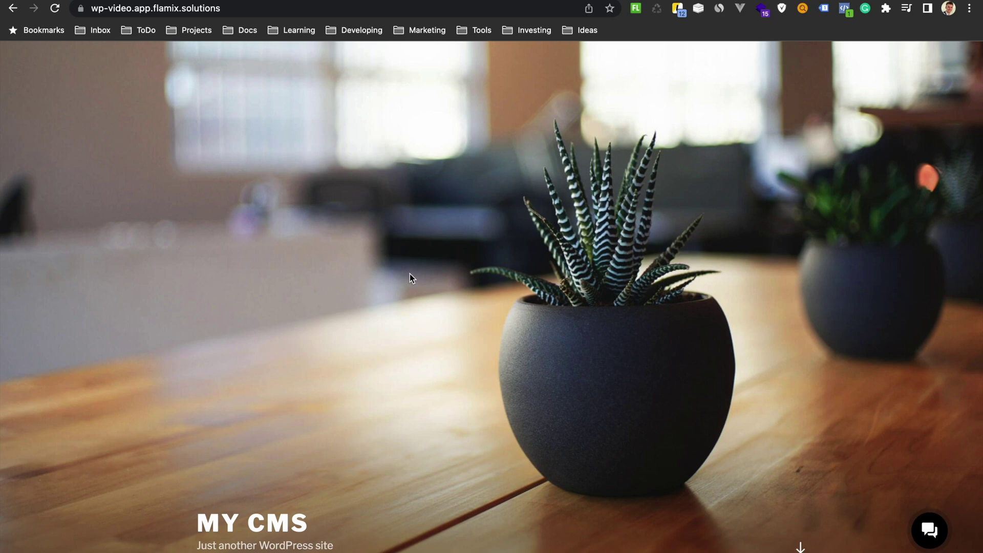
pyautogui.scroll(-1, 409, 273)
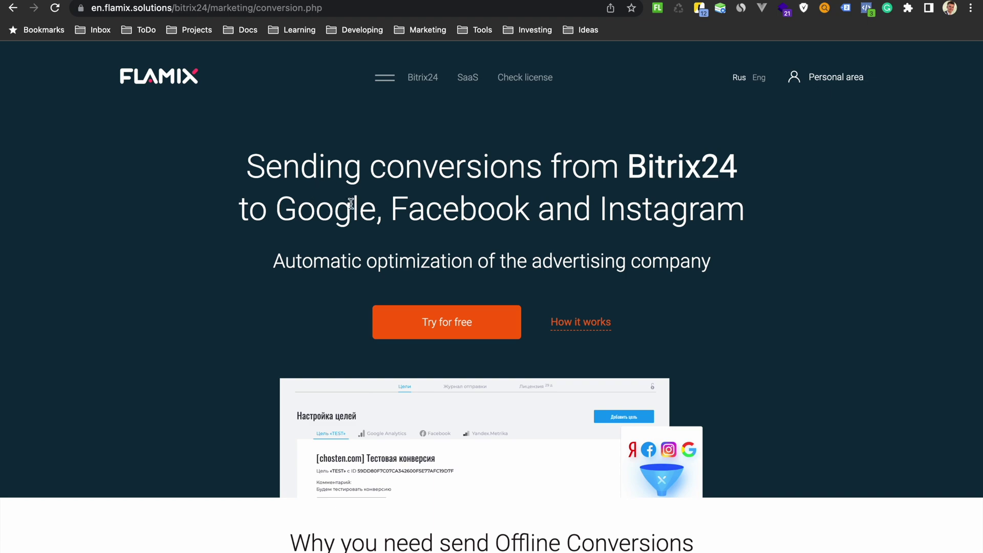
# - Accept the terms of use, License Agreement and Privacy Policy, then install the Send goals to Google and Facebook app
pyautogui.scroll(-15, 350, 205)
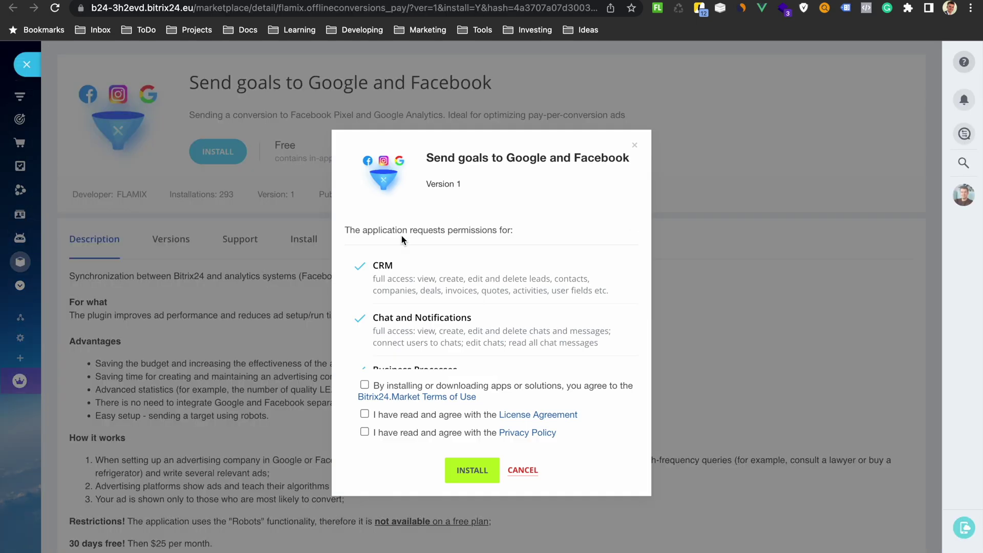
pyautogui.click(364, 385)
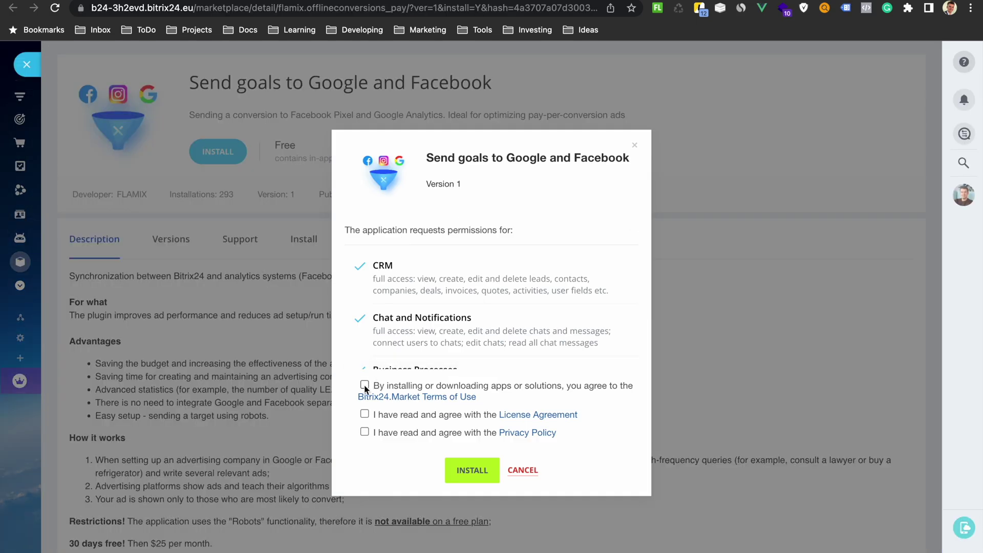
pyautogui.click(364, 414)
pyautogui.click(364, 431)
pyautogui.click(468, 468)
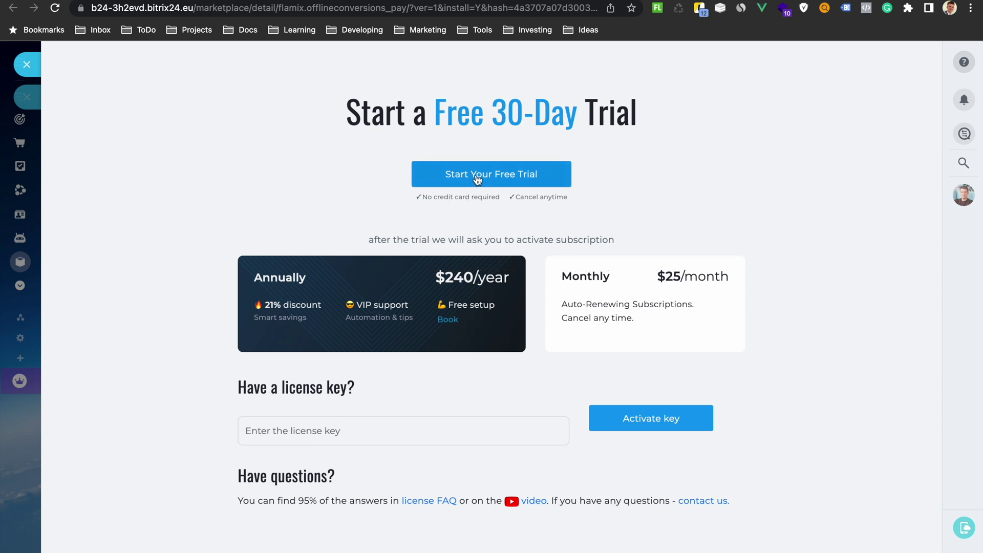
# - Start the free 30-day trial with the account e-mail address and activate it
pyautogui.click(479, 176)
pyautogui.click(382, 302)
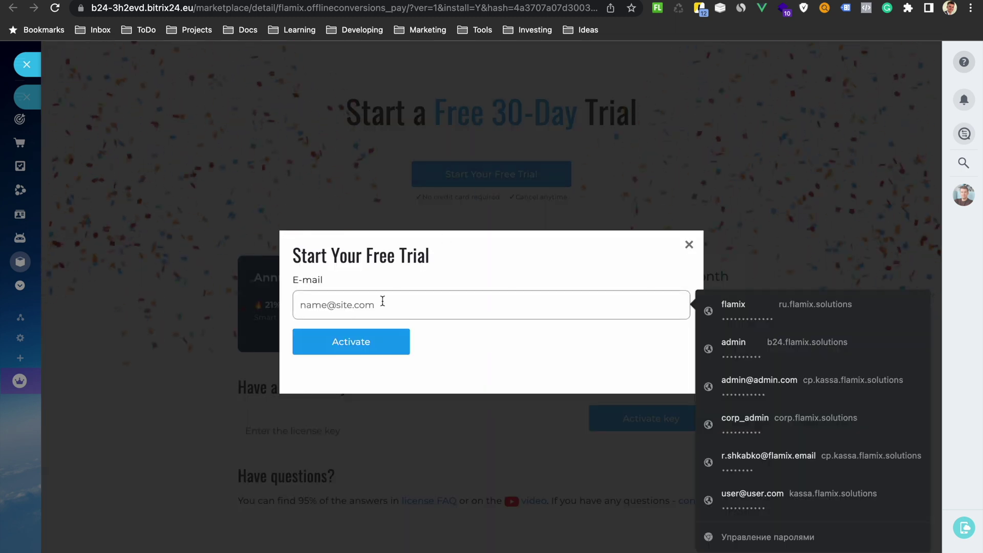
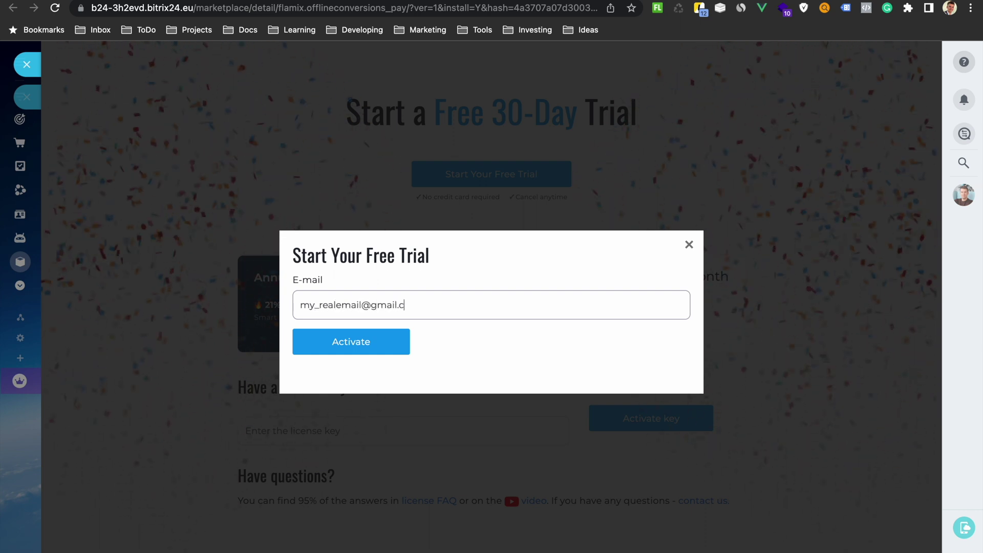
pyautogui.click(324, 344)
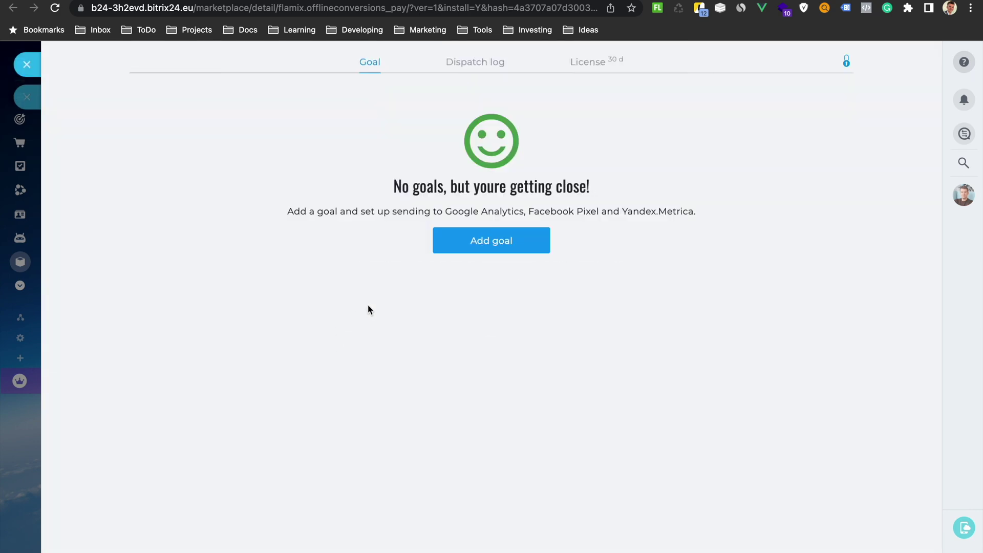
# - Add a goal named '[wp-video] Purchase' with event code PURCHASE and comment 'From Bitrix24'
pyautogui.click(487, 243)
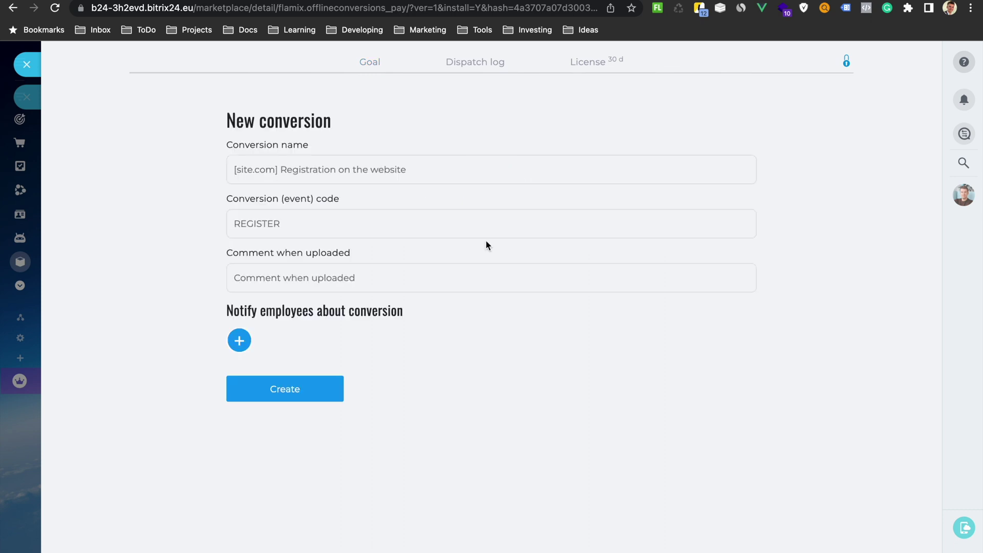
pyautogui.click(351, 171)
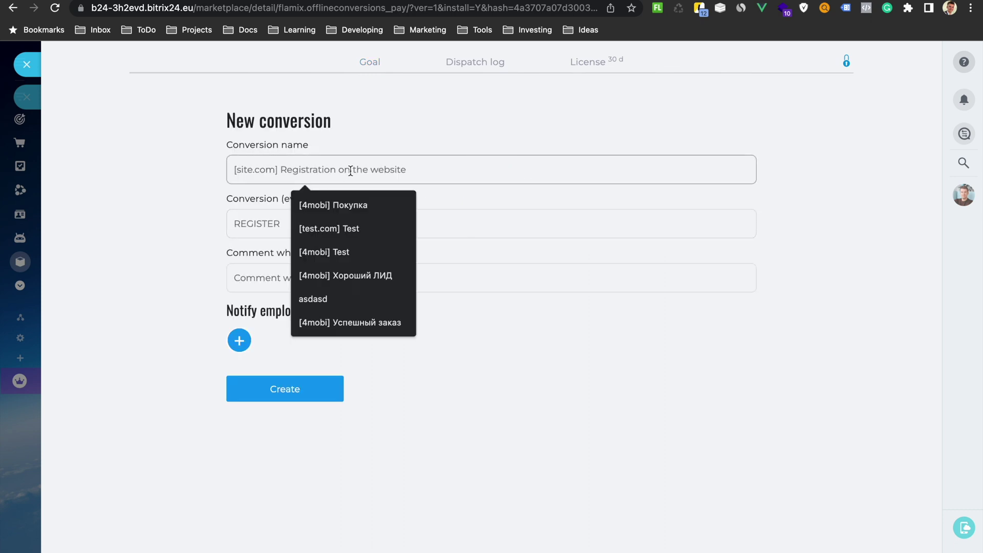
pyautogui.write('[')
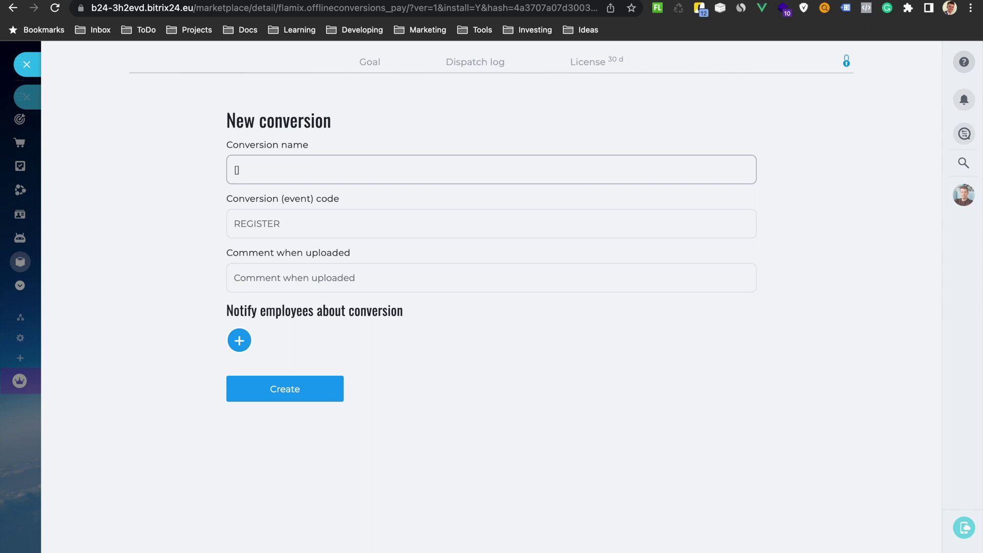
pyautogui.write('wp-video] Purchase')
pyautogui.press('Tab')
pyautogui.write('PURCHASE')
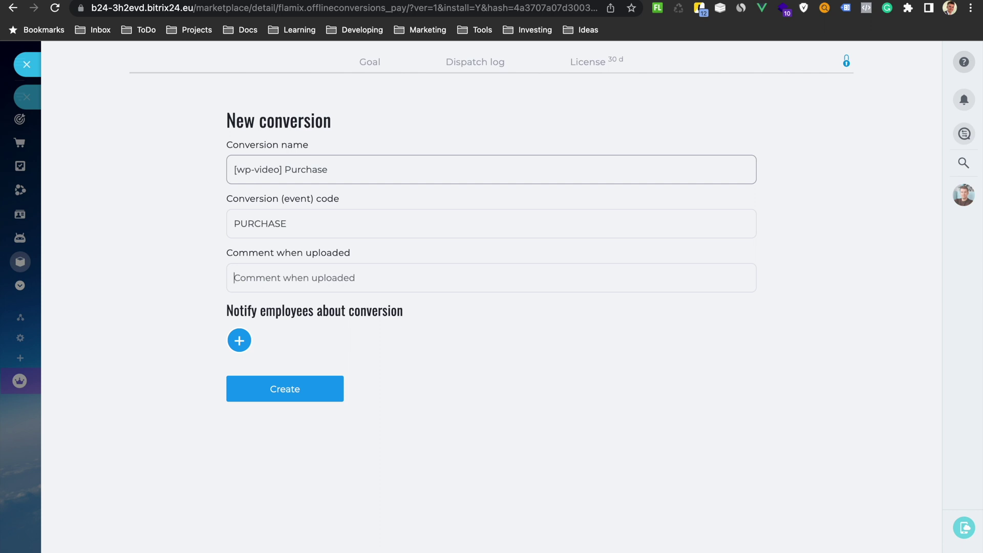
pyautogui.write('From ')
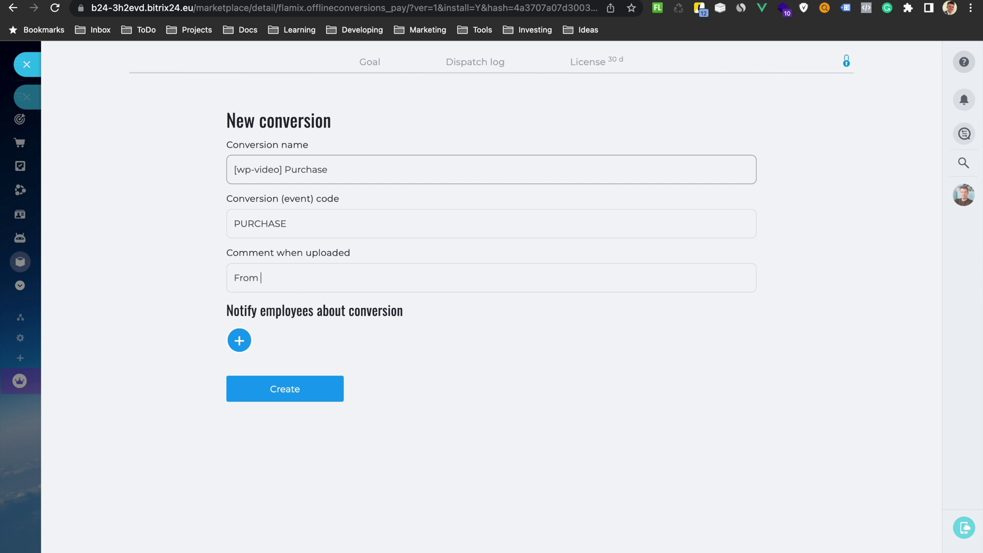
pyautogui.write('Bitrix24')
# - Add one employee to the goal's notifications, create it, and view its Goal settings
pyautogui.click(239, 341)
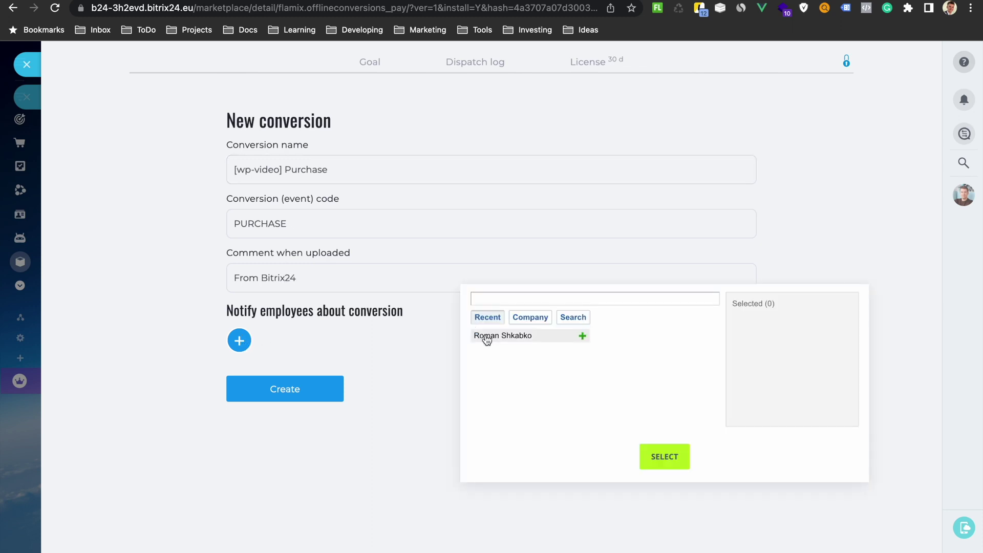
pyautogui.click(486, 336)
pyautogui.click(664, 455)
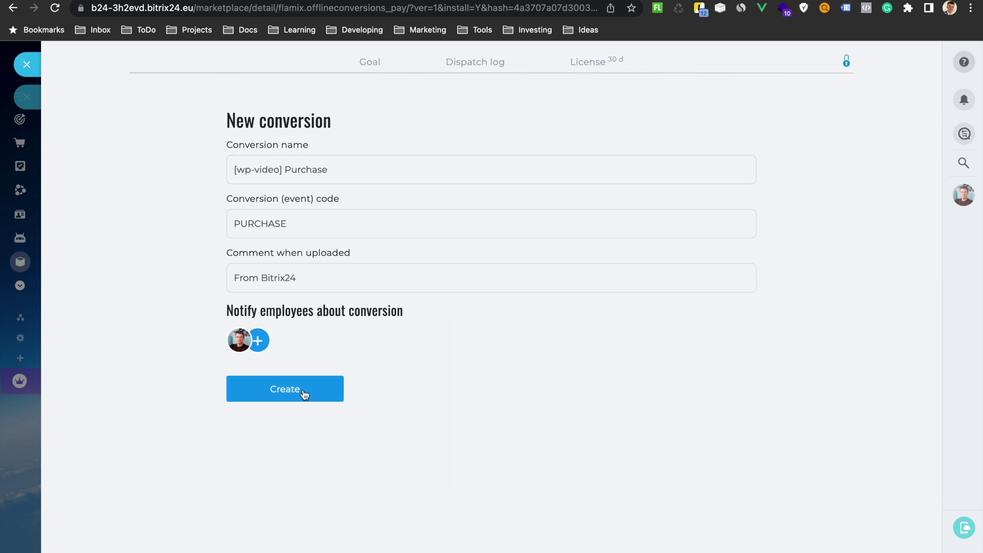
pyautogui.click(304, 393)
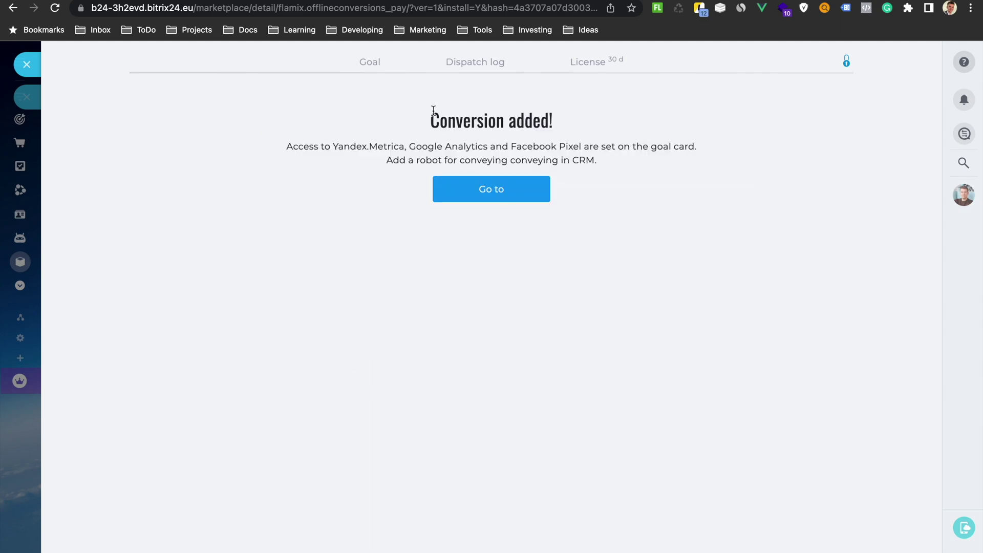
pyautogui.click(369, 62)
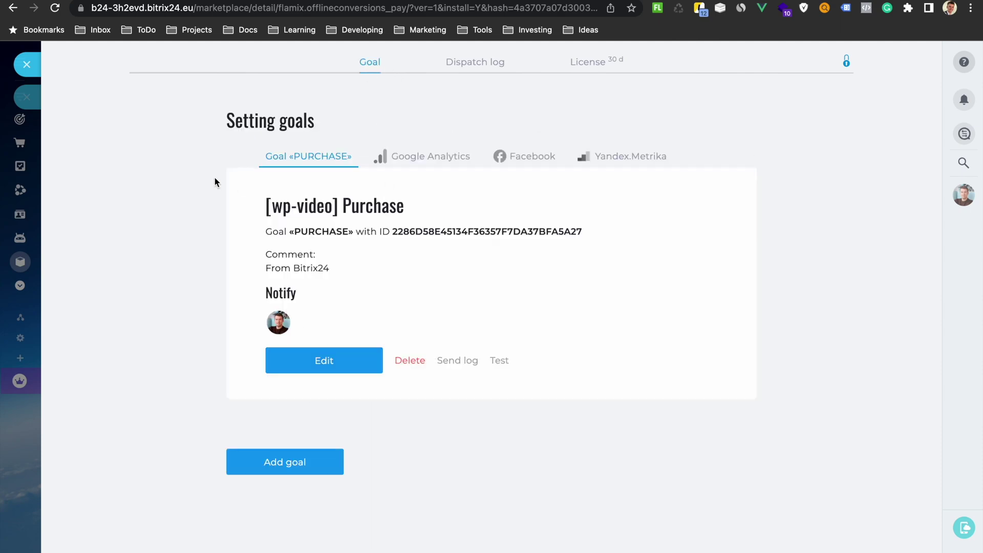
# - Return to the Deals board and start a quick deal in the New column, selecting the partly typed name
pyautogui.click(28, 64)
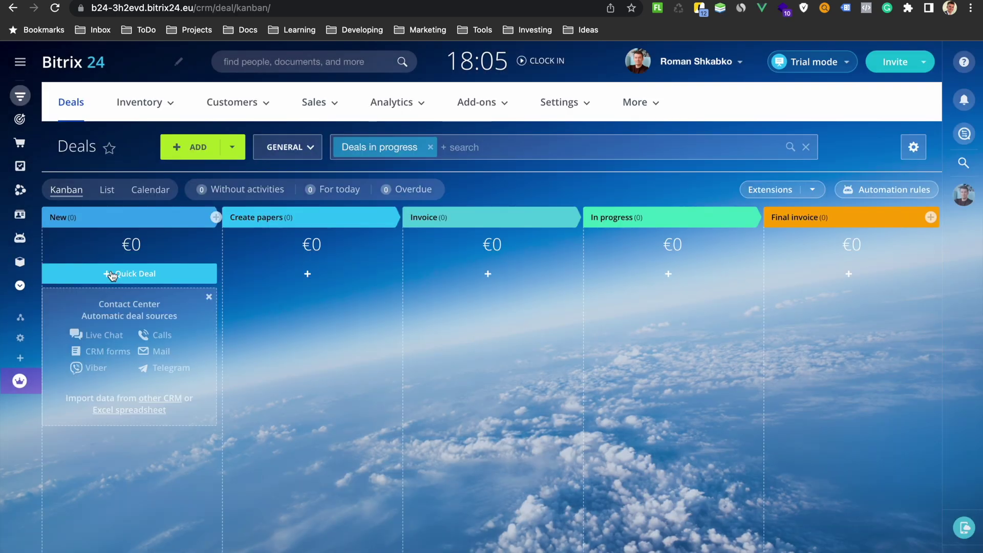
pyautogui.click(115, 274)
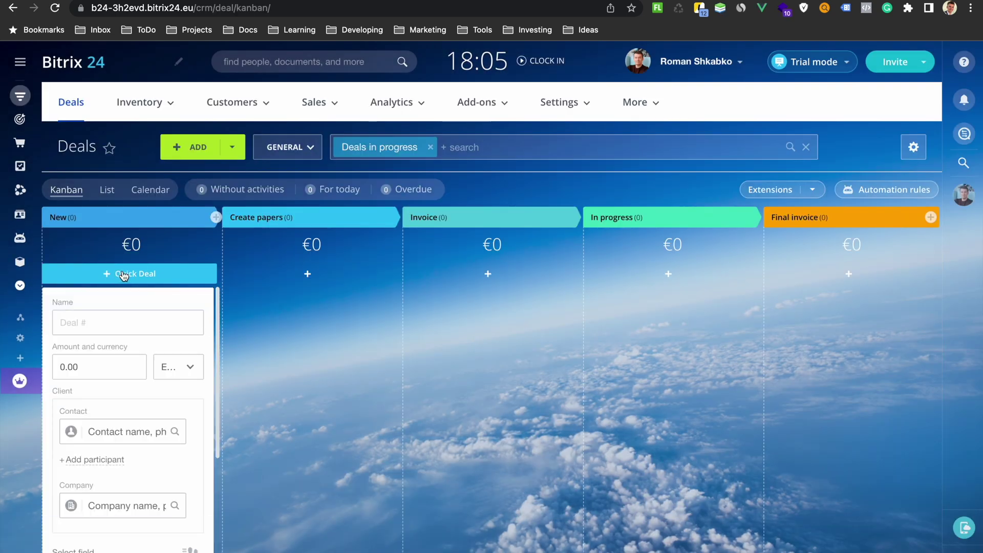
pyautogui.write('De')
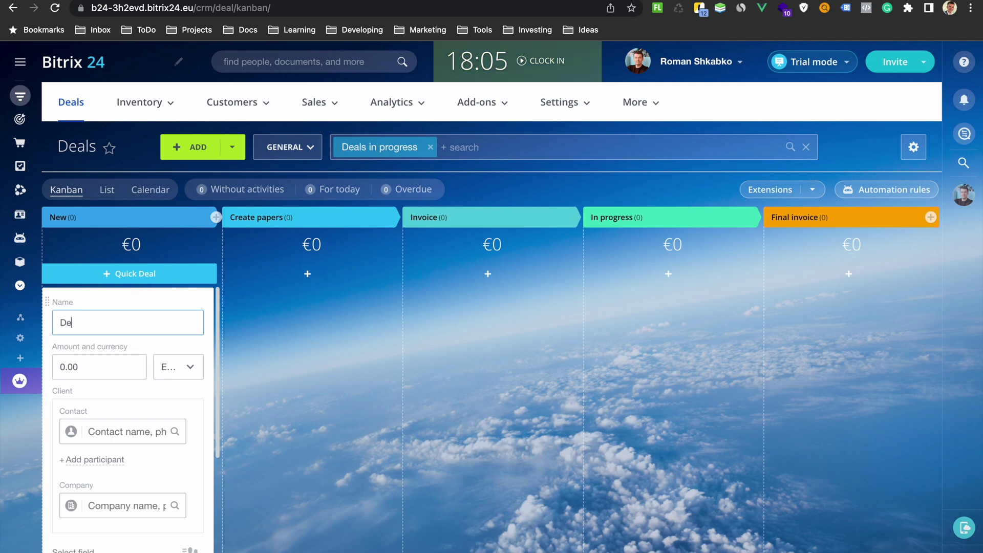
pyautogui.press('super+a')
# - Save the quick deal as 'Test' in the New stage and open its card
pyautogui.write('Test')
pyautogui.scroll(-1, 124, 408)
pyautogui.press('Return')
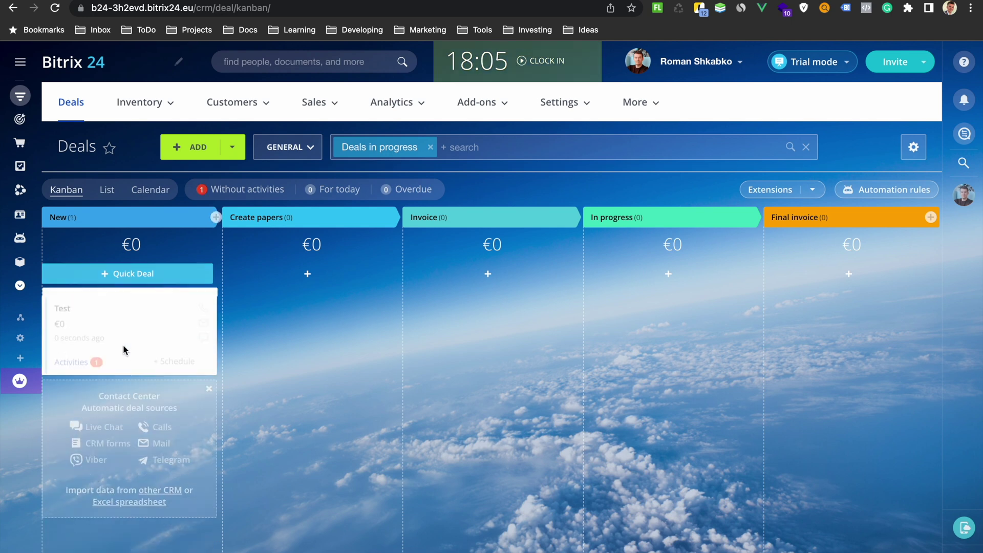
pyautogui.click(78, 310)
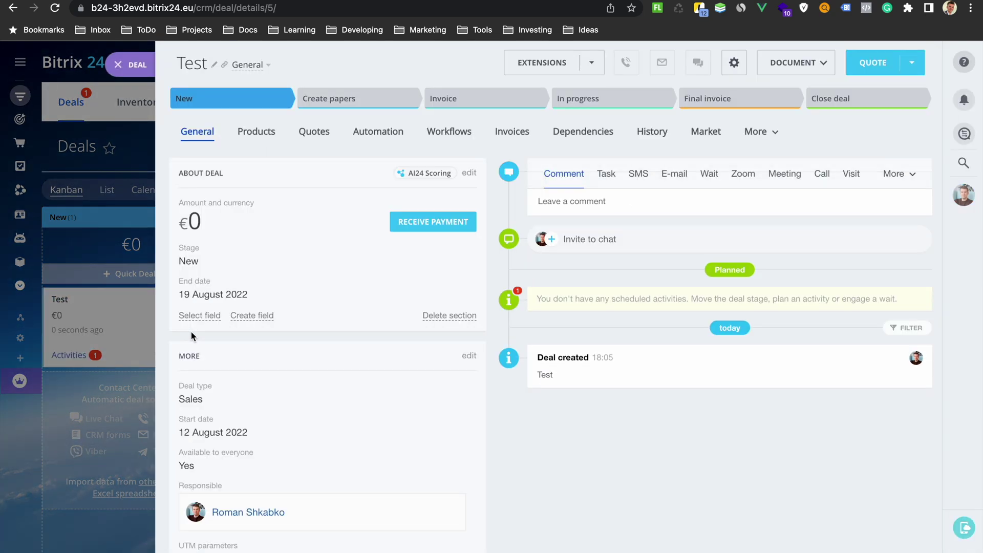
# - In the deal's MORE section, set the User IDs field to Show always
pyautogui.scroll(-1, 198, 276)
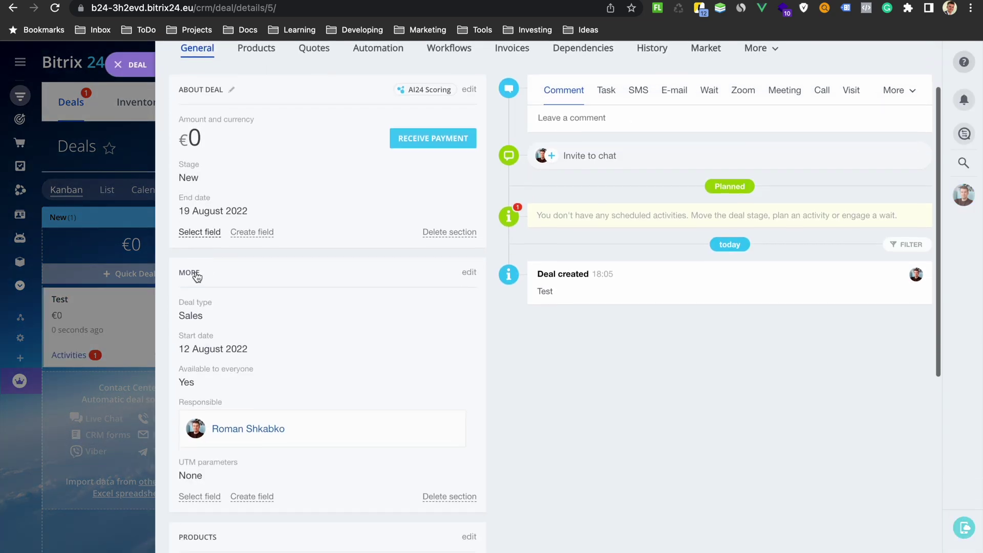
pyautogui.click(468, 271)
pyautogui.scroll(-8, 366, 322)
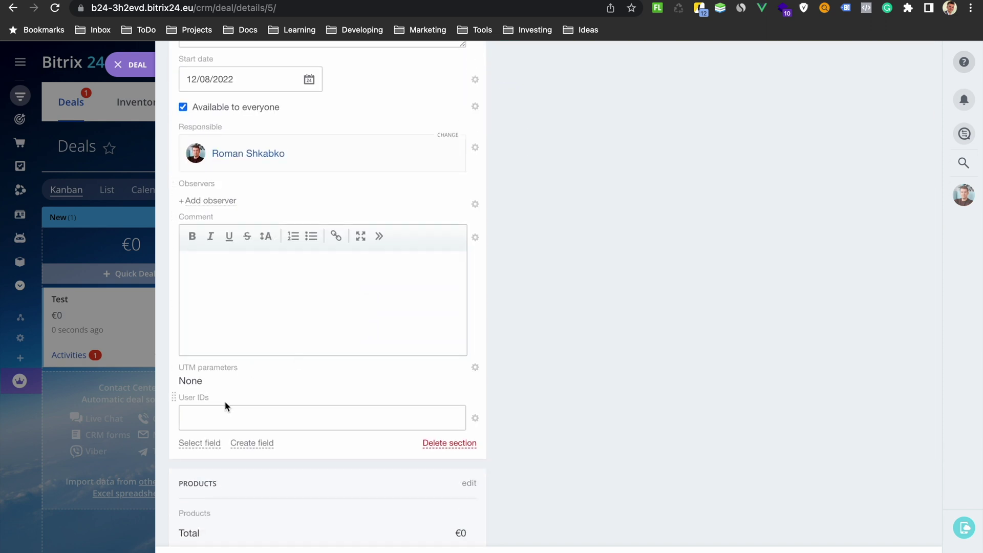
pyautogui.click(475, 418)
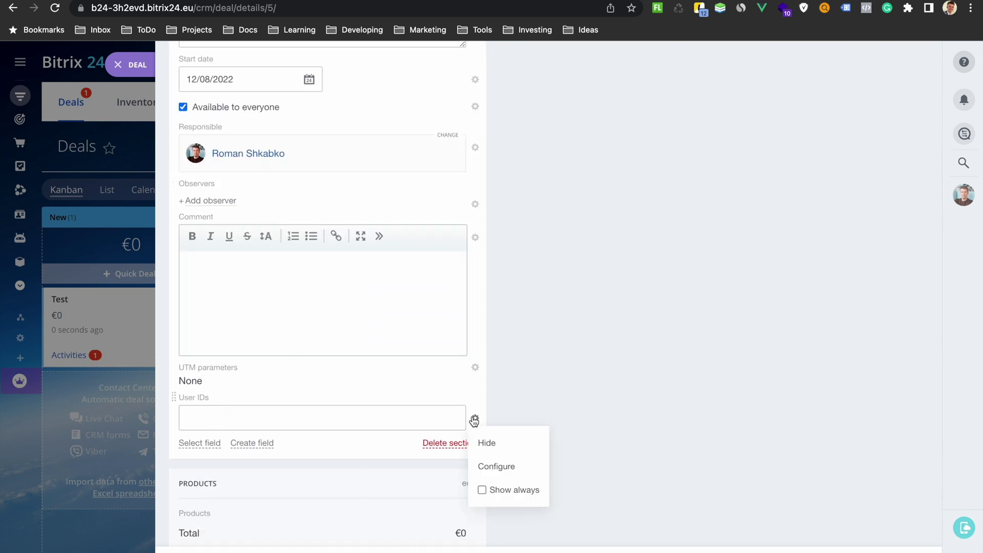
pyautogui.click(481, 490)
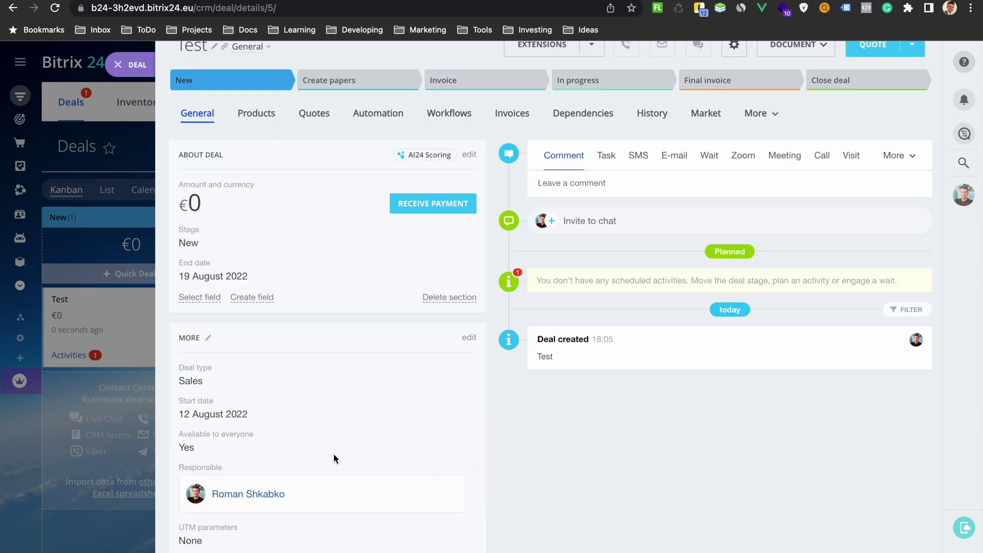
# - Add and save the Send goals to Google and Facebook custom rule at the Deal won stage
pyautogui.click(89, 386)
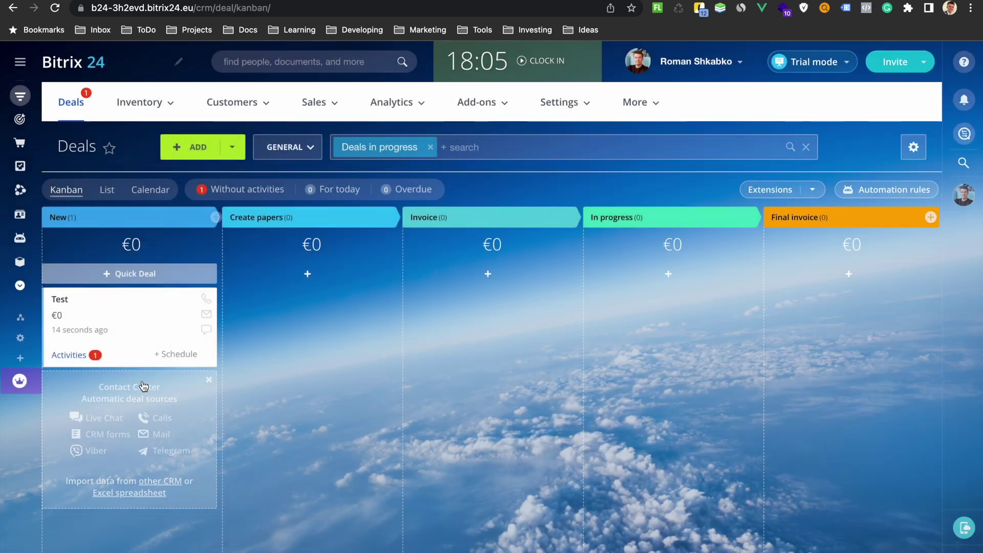
pyautogui.click(869, 198)
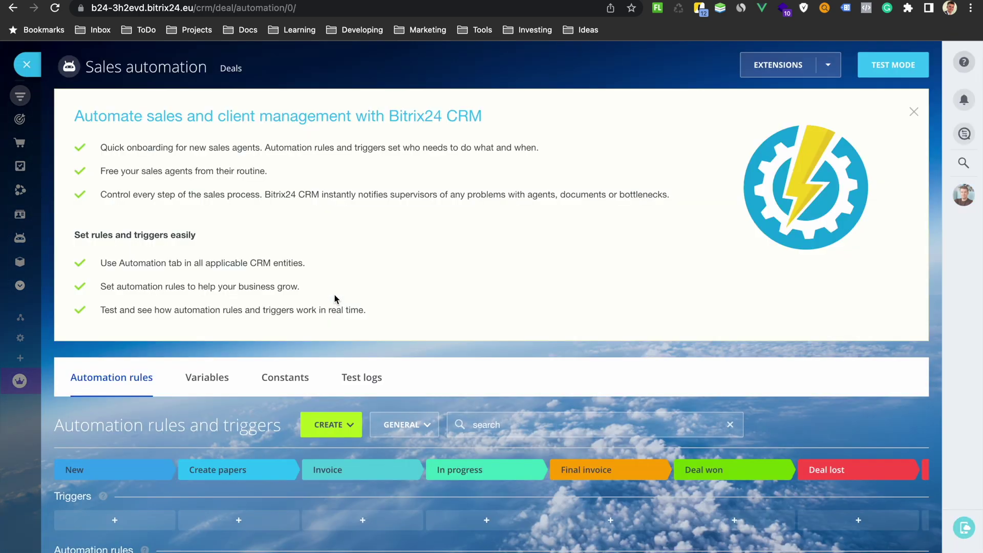
pyautogui.scroll(-3, 195, 366)
pyautogui.scroll(1, 195, 366)
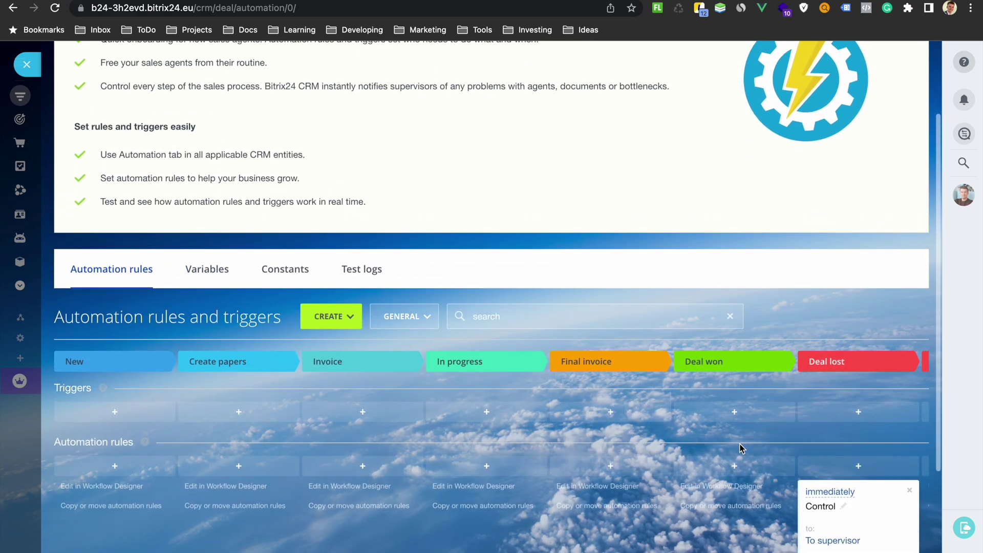
pyautogui.click(736, 467)
pyautogui.moveTo(767, 429)
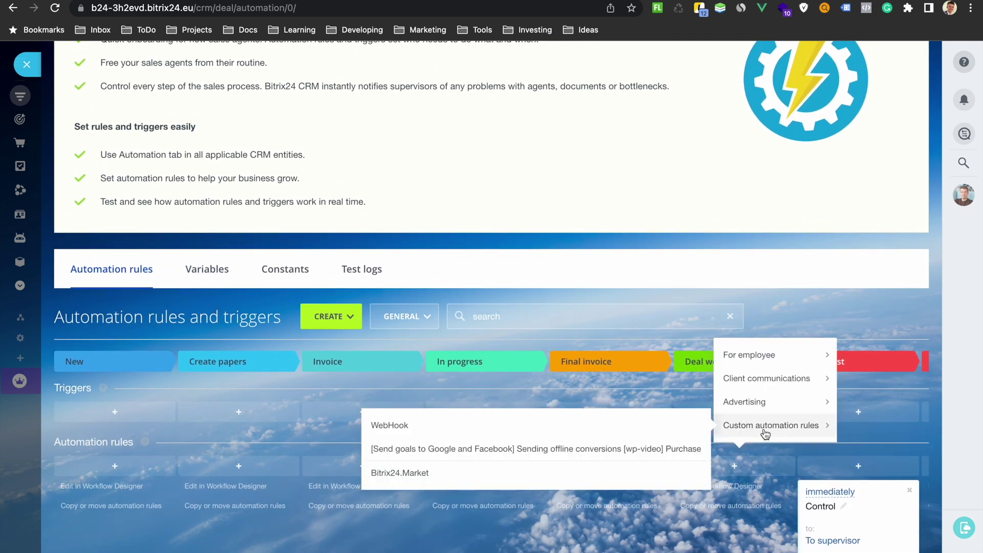
pyautogui.click(529, 449)
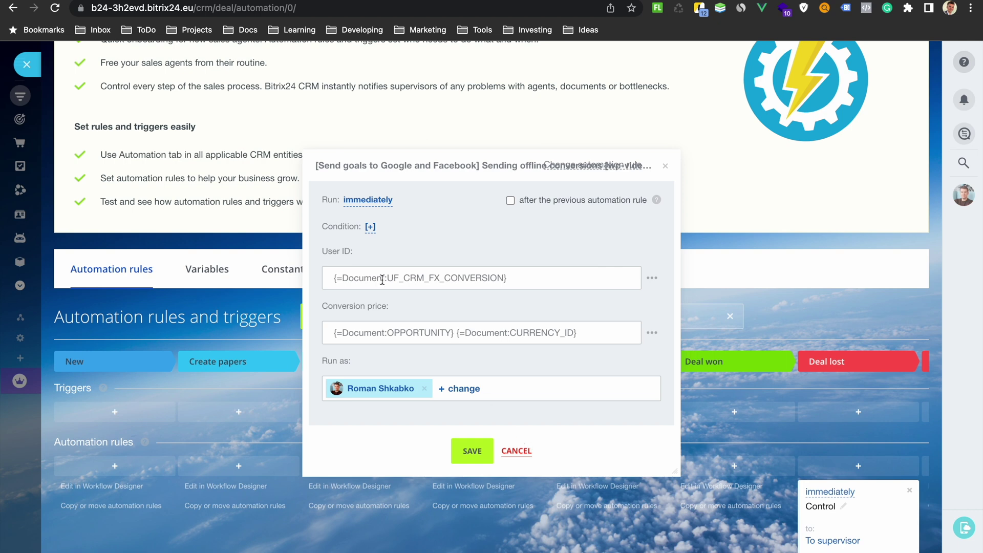
pyautogui.click(472, 450)
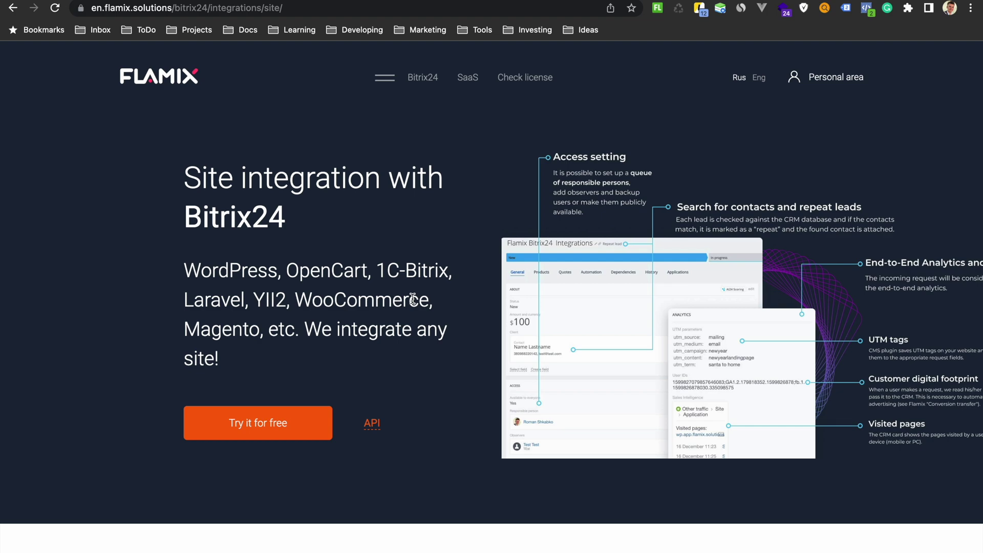
# - Scroll down the Flamix site to the API and SDK links
pyautogui.scroll(-20, 412, 299)
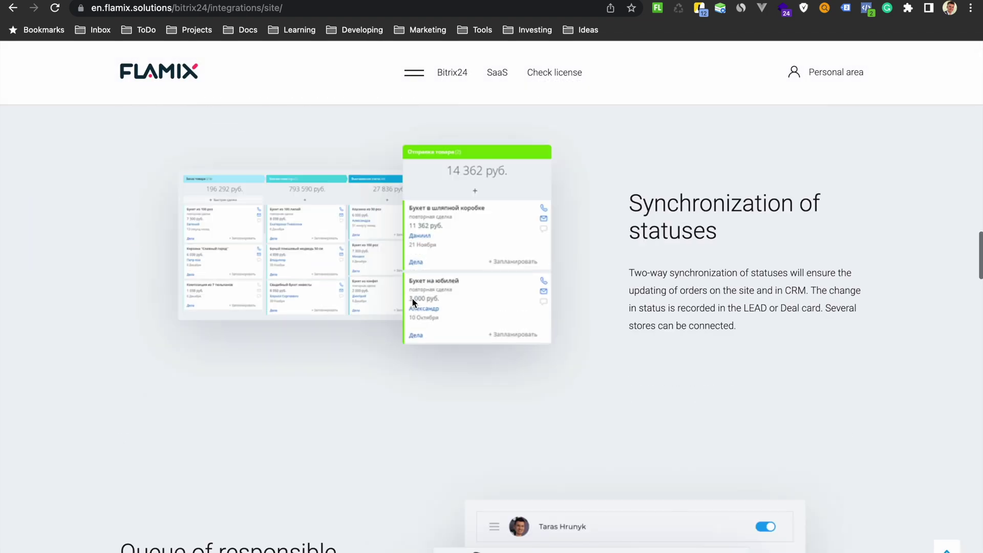
pyautogui.scroll(-10, 413, 299)
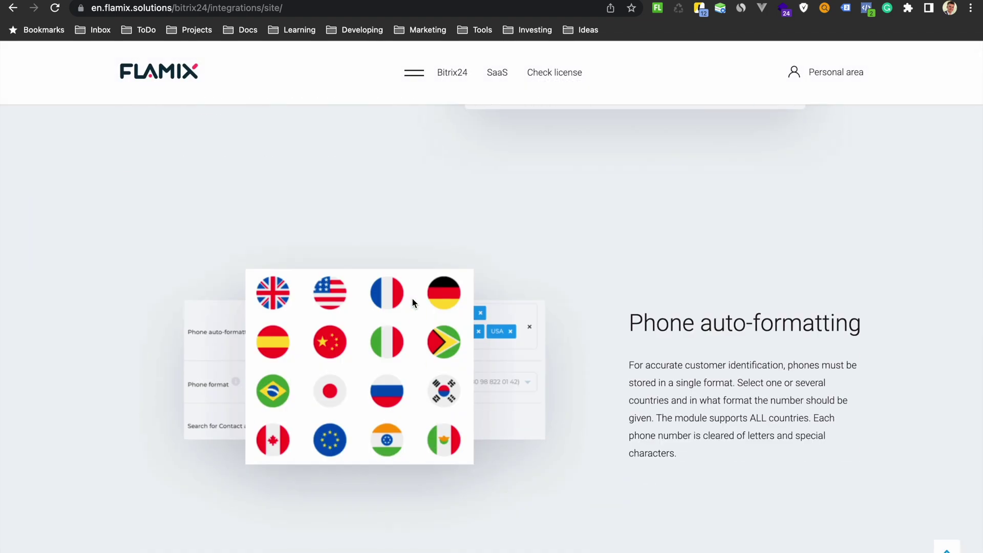
pyautogui.scroll(-10, 413, 302)
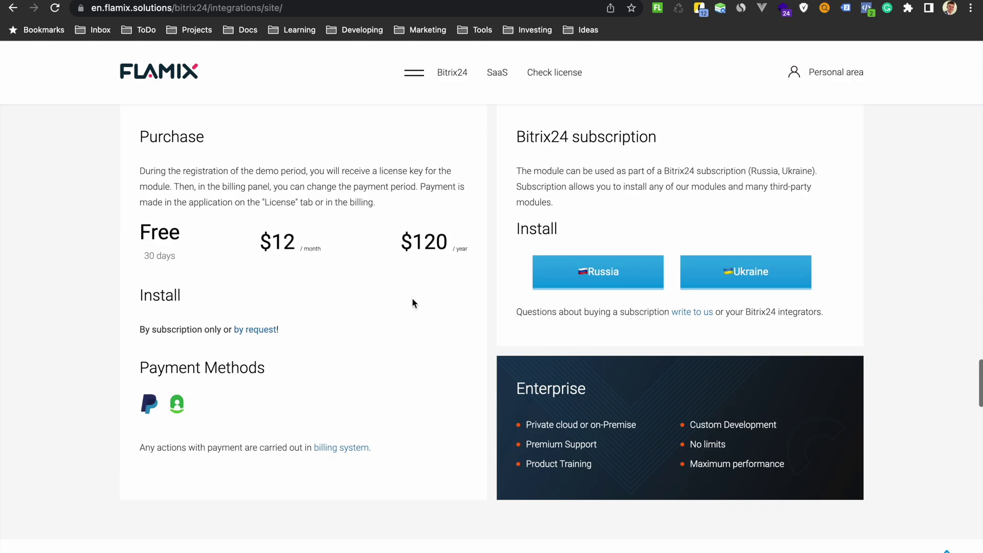
pyautogui.scroll(1, 413, 303)
pyautogui.scroll(-5, 413, 303)
pyautogui.scroll(-3, 412, 303)
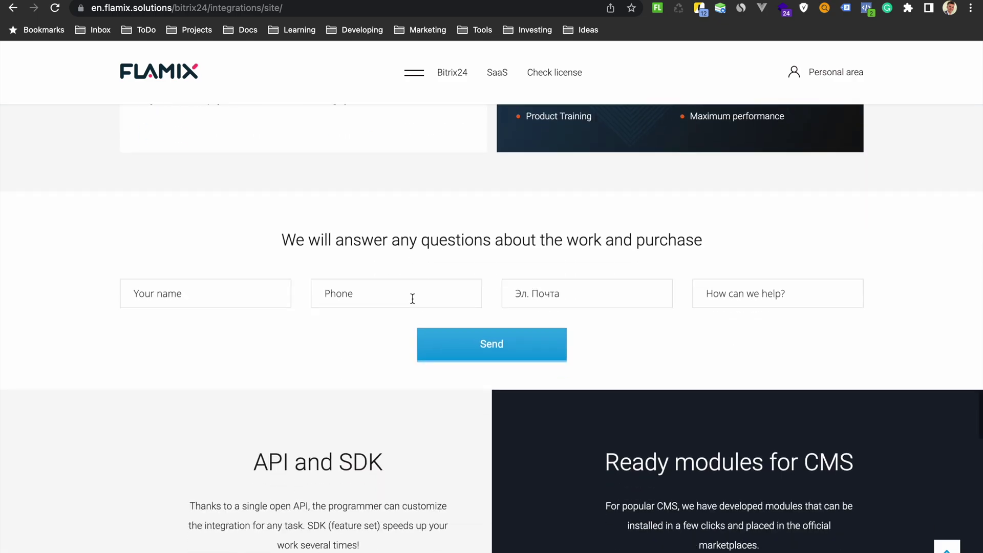
pyautogui.scroll(-2, 413, 299)
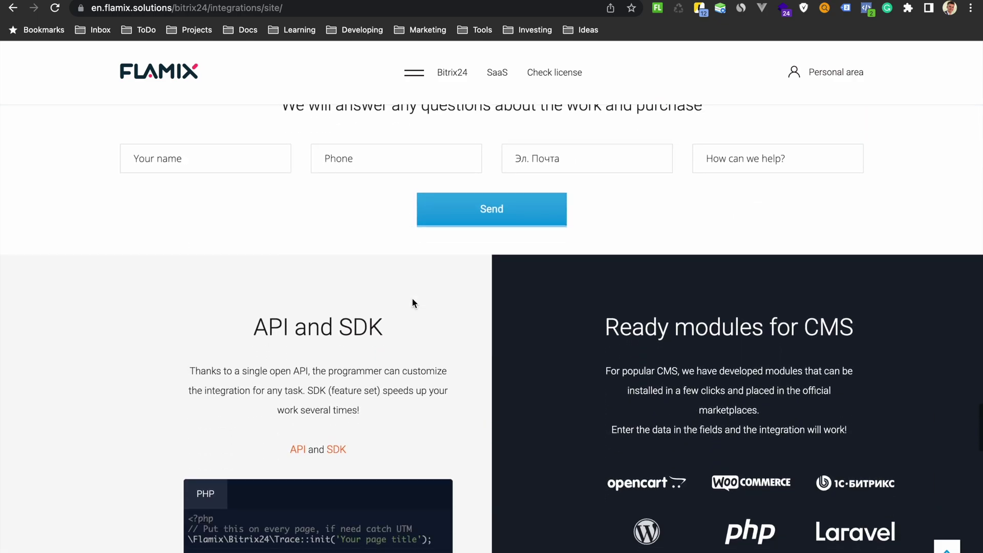
pyautogui.scroll(1, 412, 299)
pyautogui.scroll(-1, 413, 299)
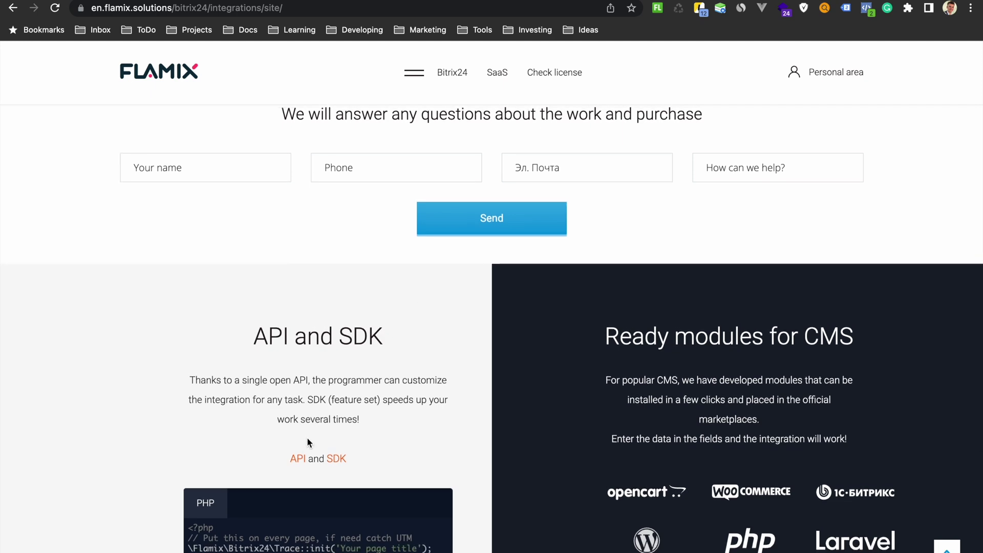
# - Briefly open and close the API docs window, then open the b24-lead SDK README in a new tab
pyautogui.rightClick(296, 457)
pyautogui.click(344, 376)
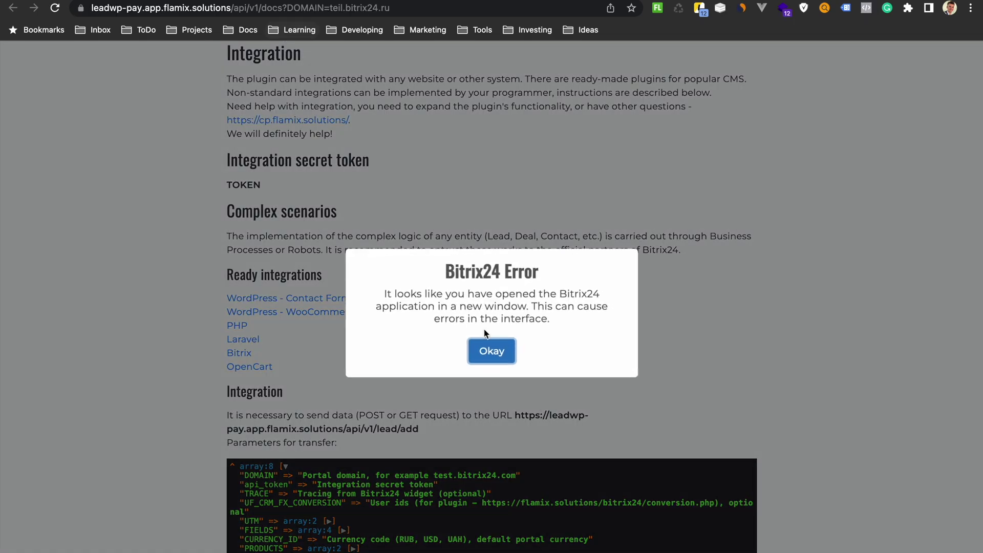
pyautogui.click(488, 343)
pyautogui.press('super+w')
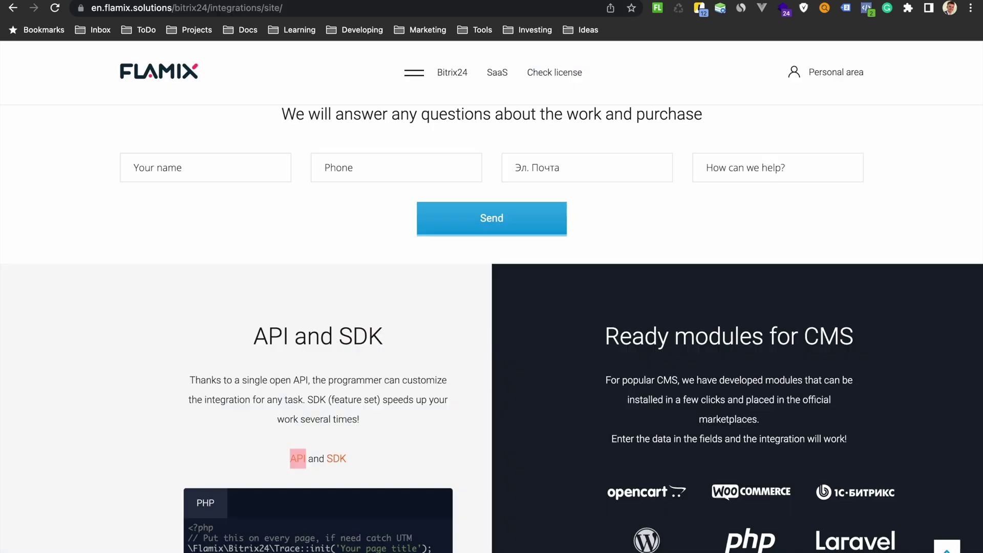
pyautogui.rightClick(333, 459)
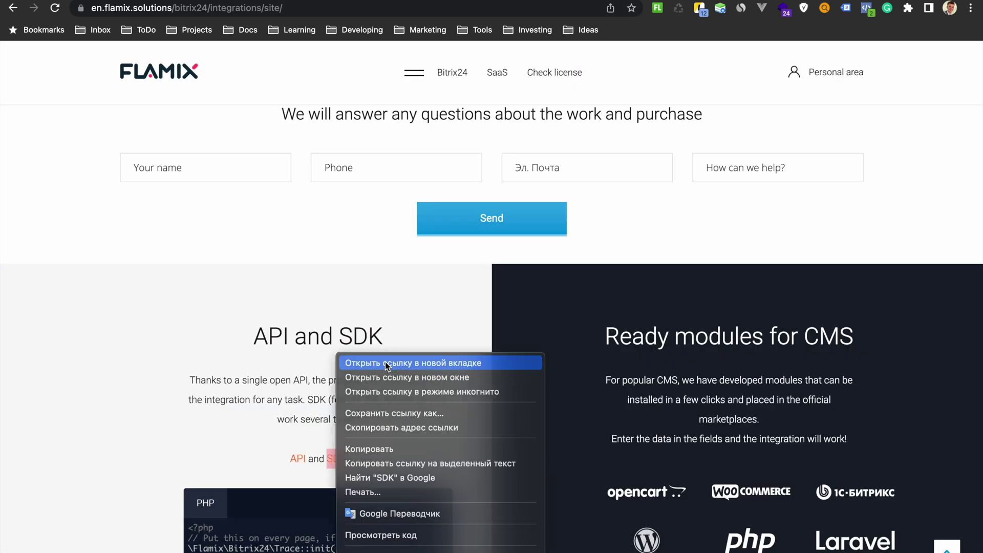
pyautogui.click(387, 365)
# - Back on the Flamix page, open the WordPress Contact Forms 7 integration and start installing it into Bitrix24
pyautogui.scroll(-15, 418, 208)
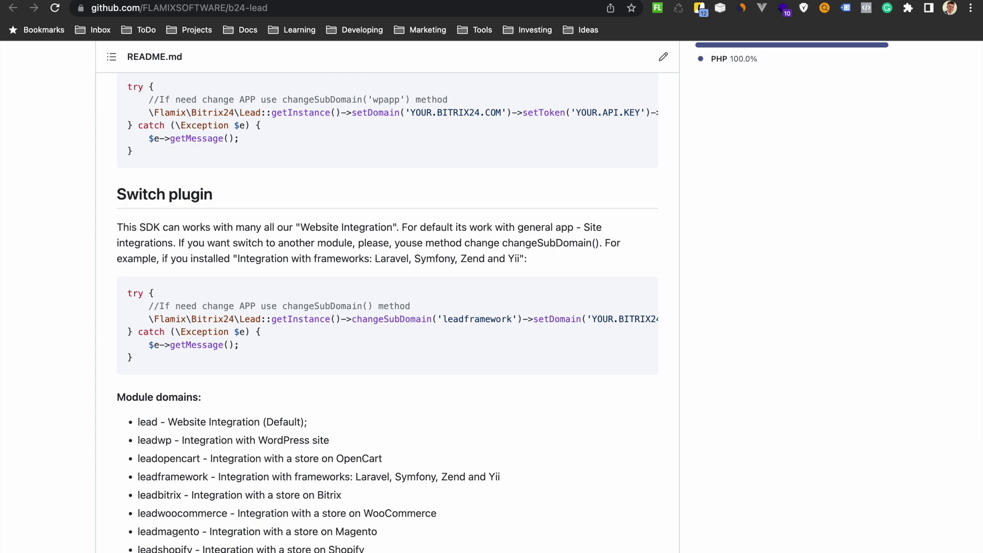
pyautogui.hotkey('ctrl', 'w')
pyautogui.scroll(-2, 312, 269)
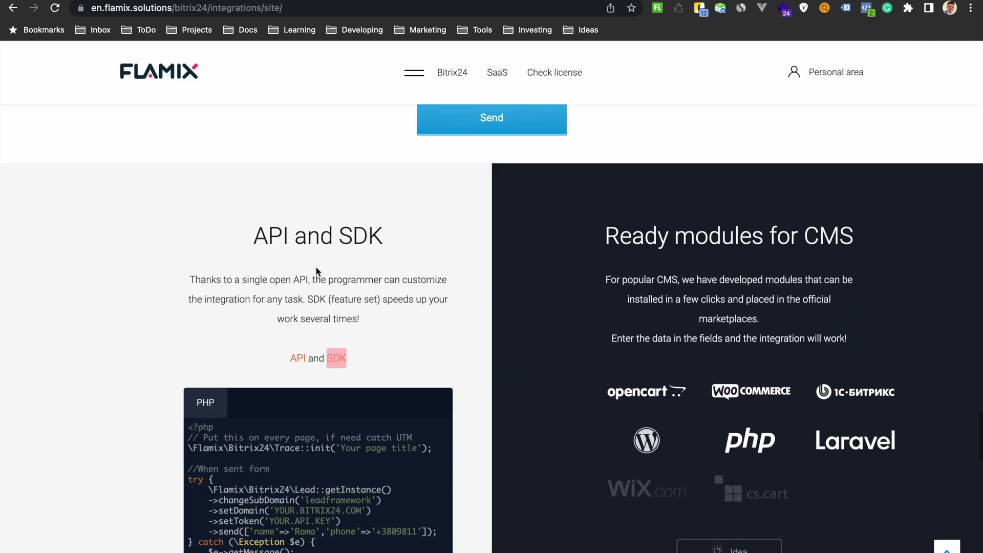
pyautogui.scroll(-4, 316, 272)
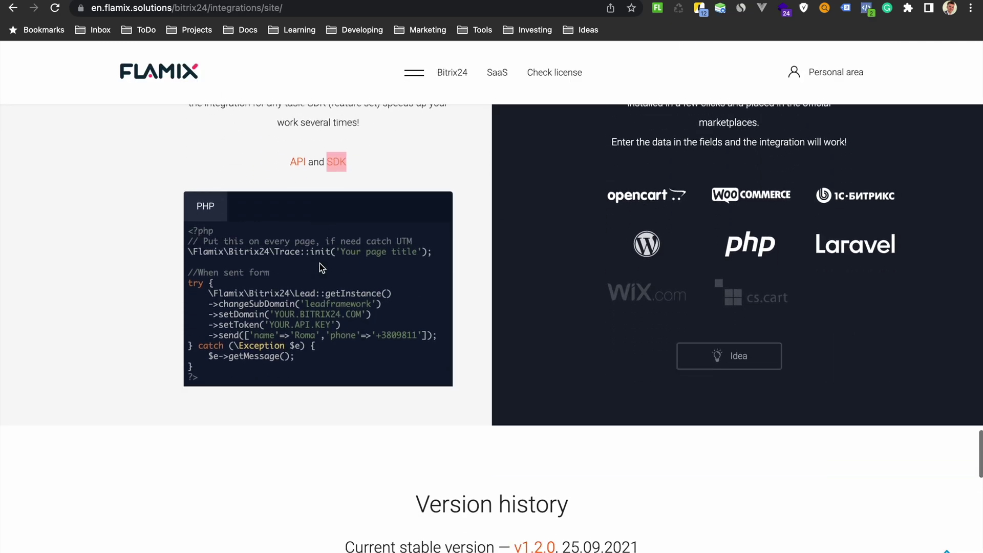
pyautogui.scroll(-9, 319, 264)
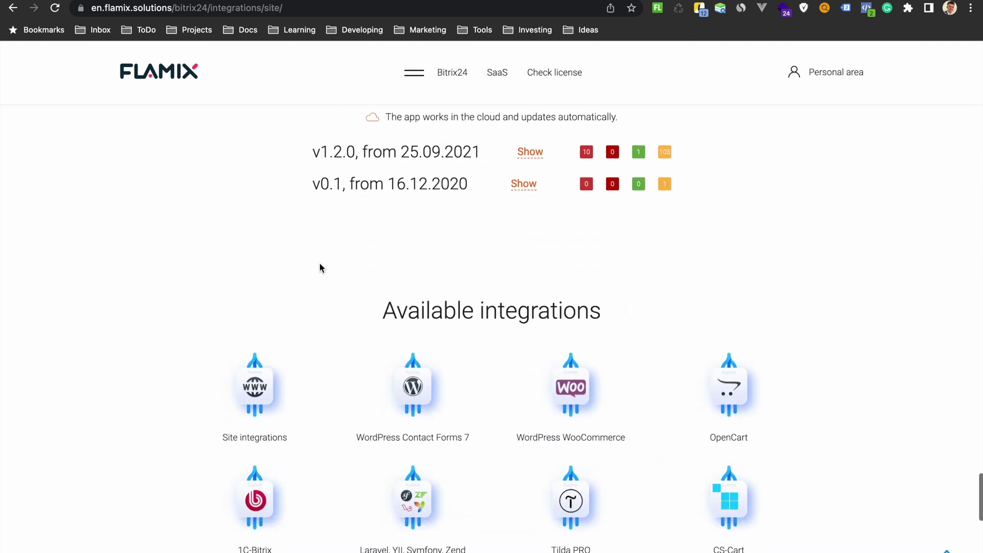
pyautogui.scroll(1, 333, 264)
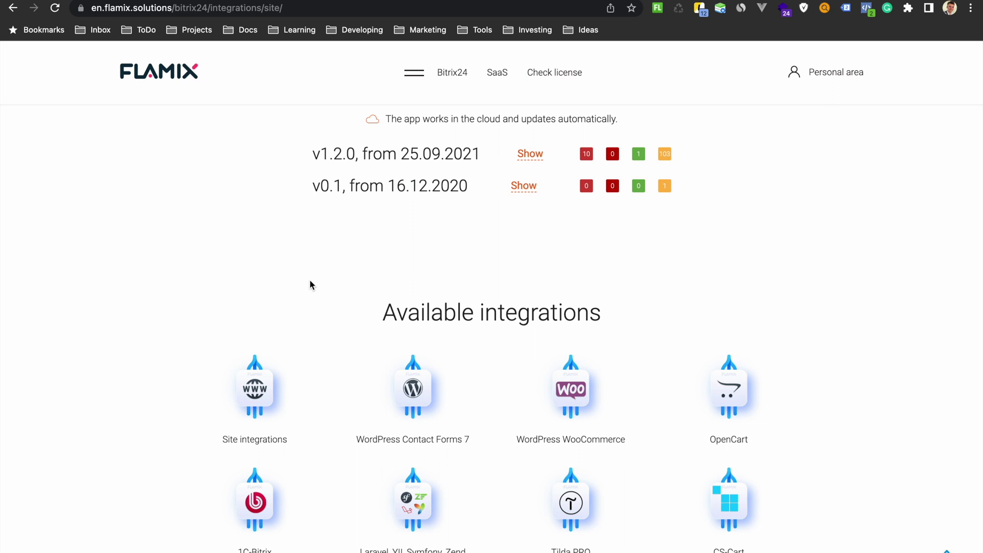
pyautogui.scroll(-2, 491, 349)
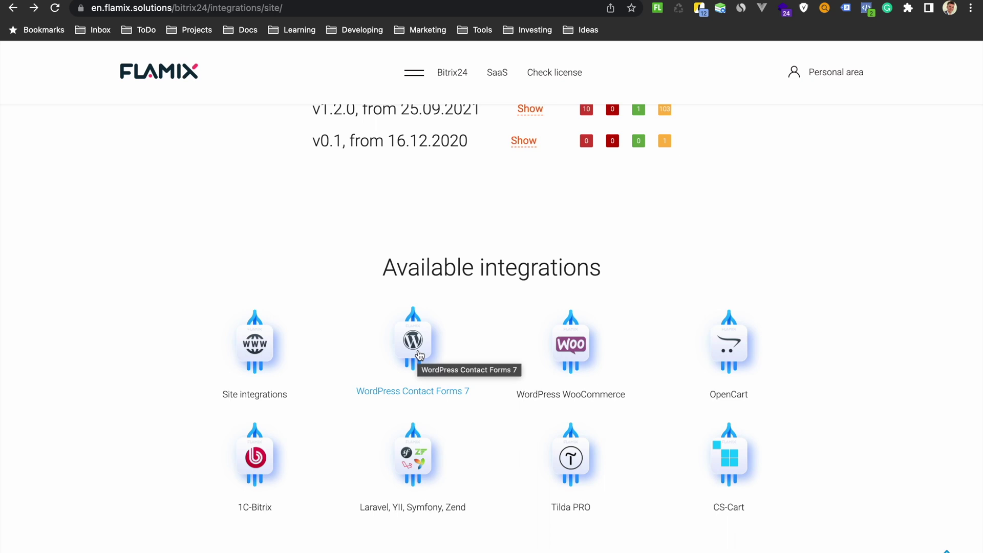
pyautogui.click(419, 354)
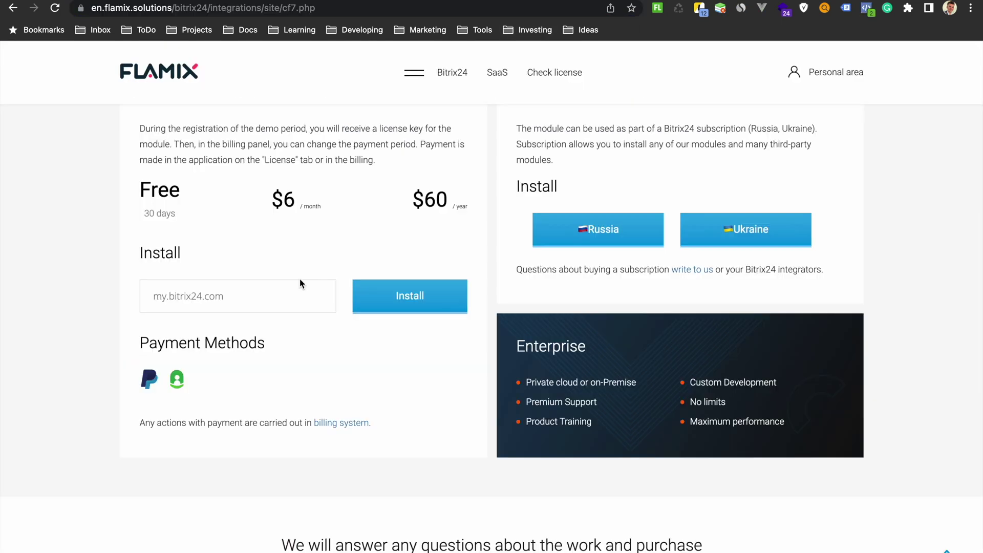
pyautogui.click(401, 290)
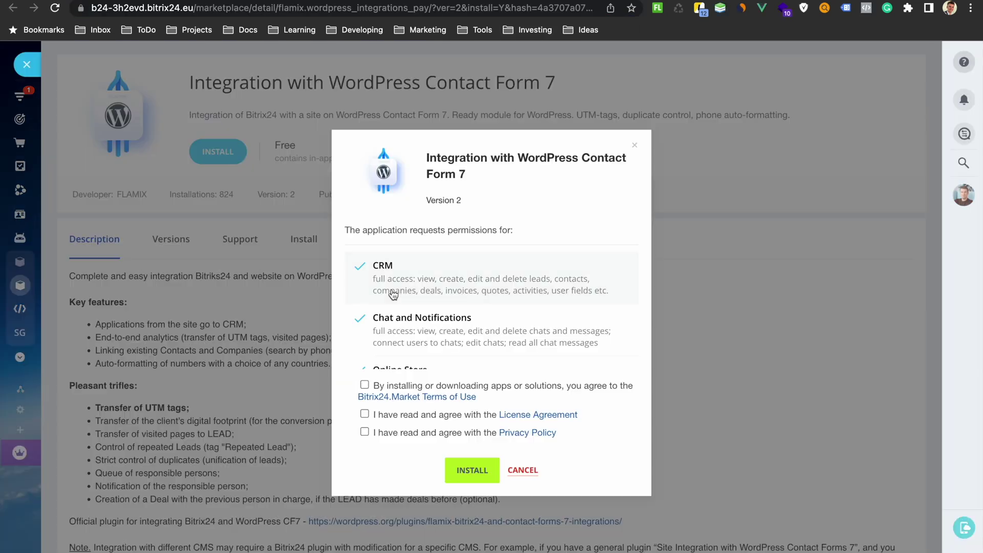
# - Accept the policy, install the Contact Form 7 integration, and activate its free trial with an e-mail address
pyautogui.click(364, 431)
pyautogui.click(472, 470)
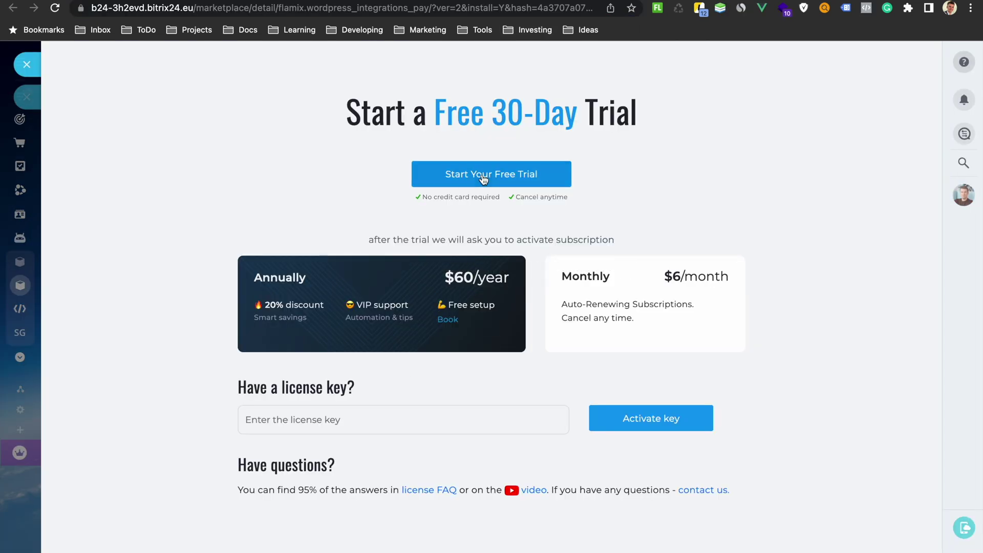
pyautogui.click(486, 174)
pyautogui.click(395, 304)
pyautogui.write('realemail4@test.com')
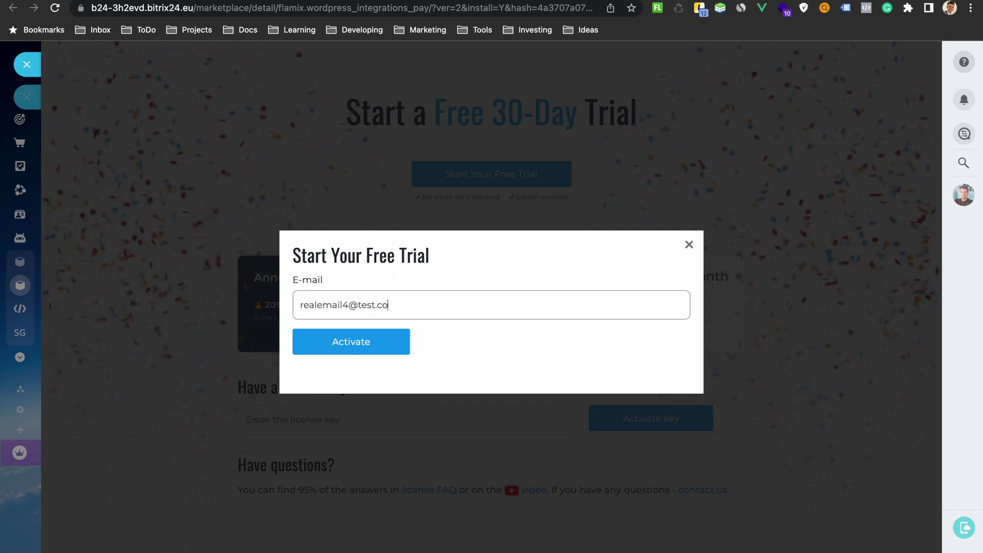
pyautogui.click(337, 347)
# - Set the lead's responsible user and Ukraine phone auto-formatting, save, then select the integration's secret token
pyautogui.click(564, 219)
pyautogui.click(585, 342)
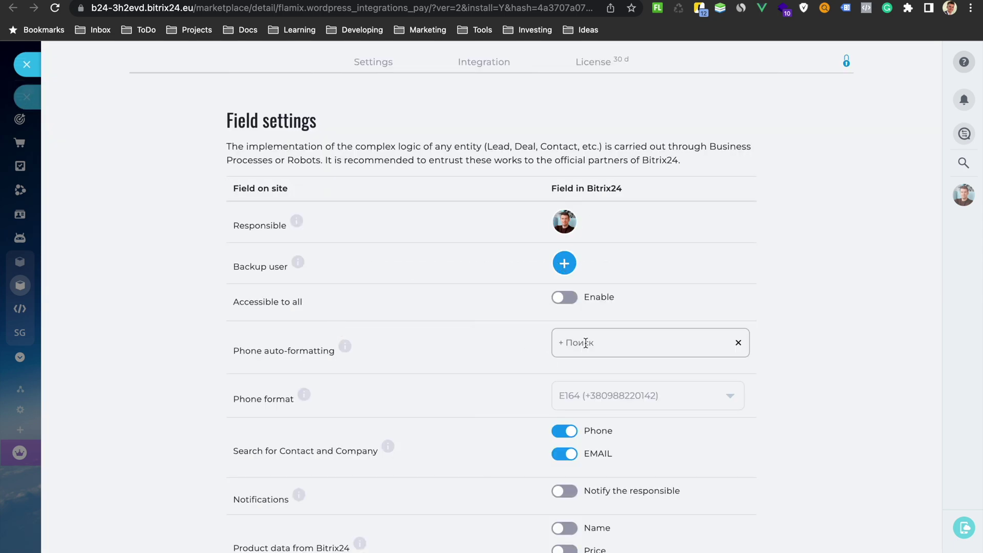
pyautogui.write('uk')
pyautogui.click(592, 375)
pyautogui.scroll(-3, 393, 441)
pyautogui.click(274, 524)
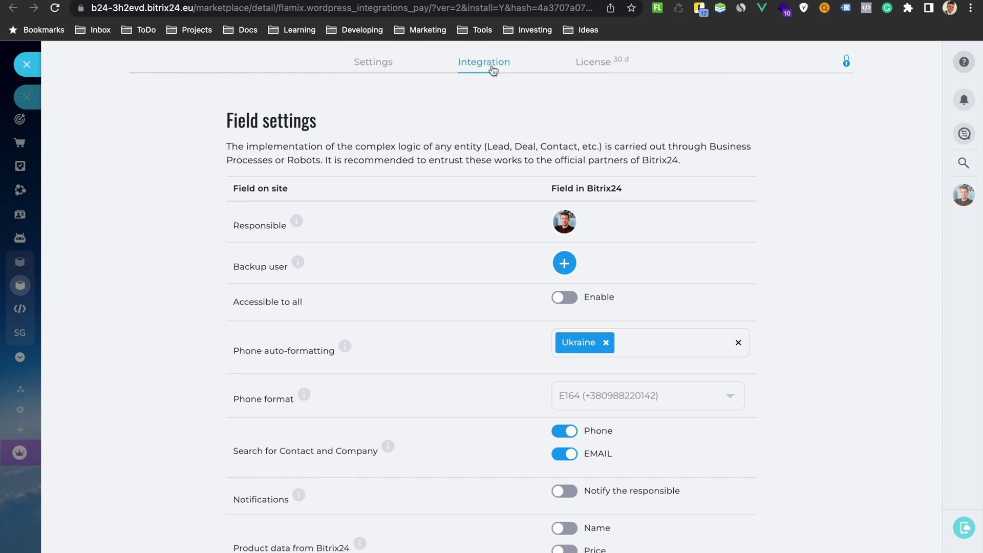
pyautogui.click(483, 62)
pyautogui.doubleClick(468, 251)
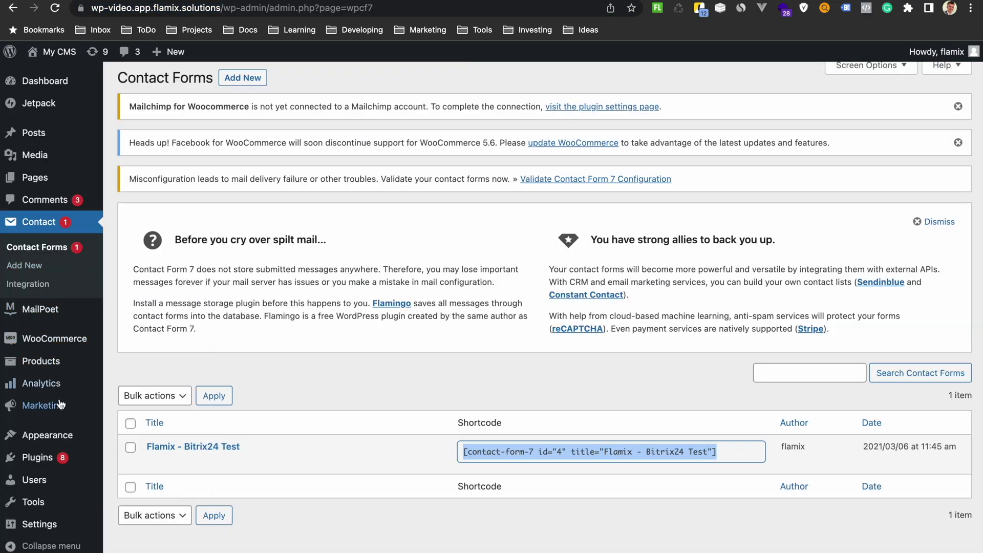
# - Install and activate the Flamix Contact Forms 7 plugin found by searching 'flamix'
pyautogui.moveTo(37, 457)
pyautogui.click(134, 477)
pyautogui.click(844, 223)
pyautogui.write('flamix')
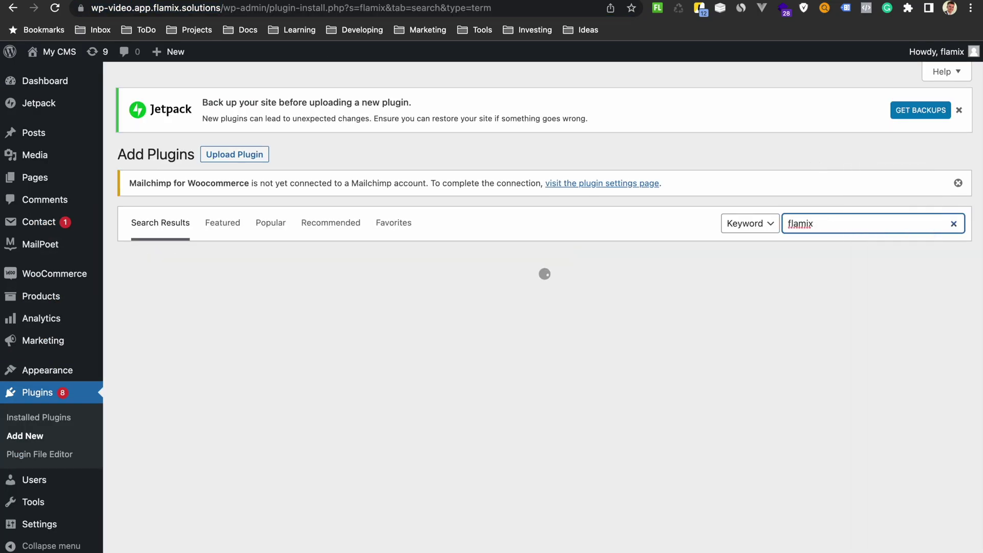
pyautogui.click(496, 296)
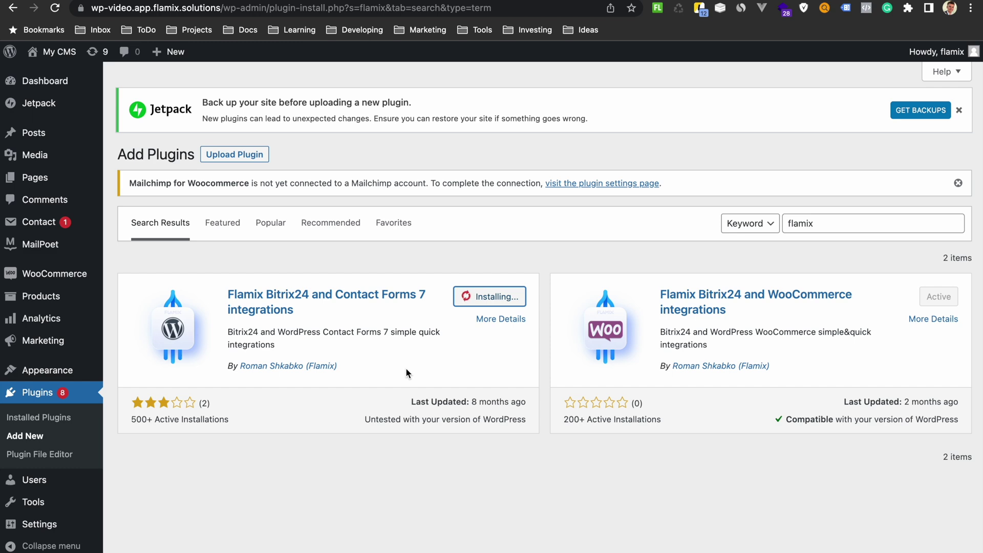
pyautogui.click(497, 300)
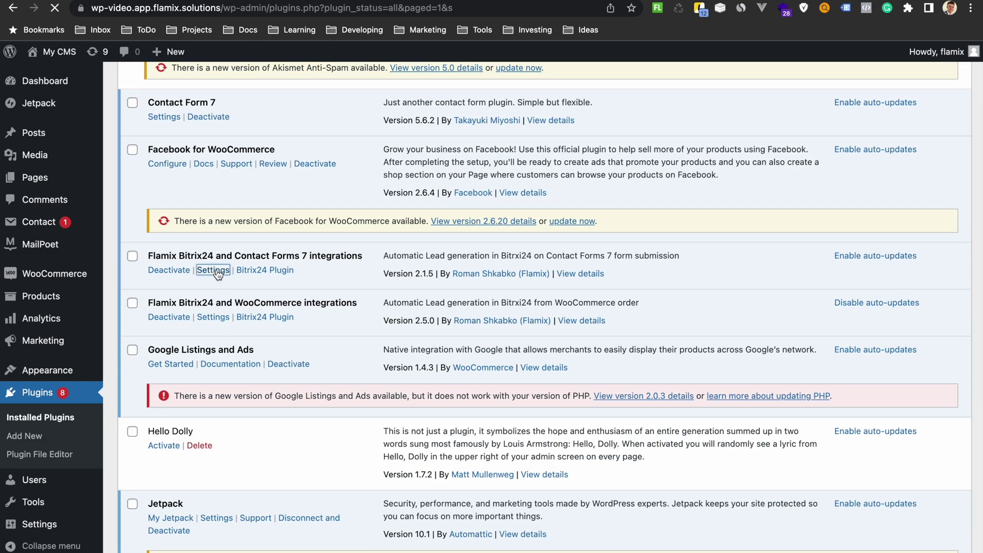
pyautogui.click(213, 272)
pyautogui.press('super+v')
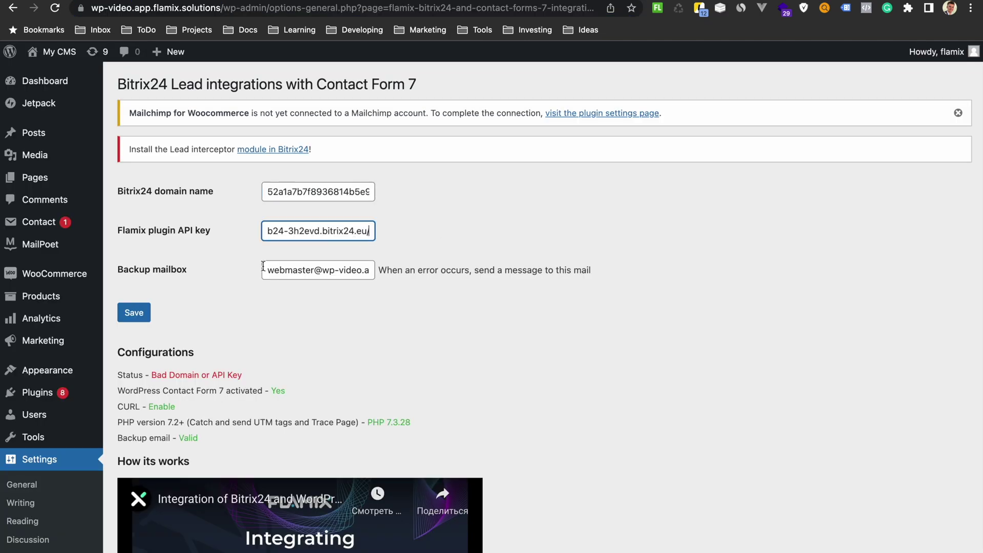
pyautogui.click(134, 313)
pyautogui.moveTo(297, 266); pyautogui.dragTo(268, 267)
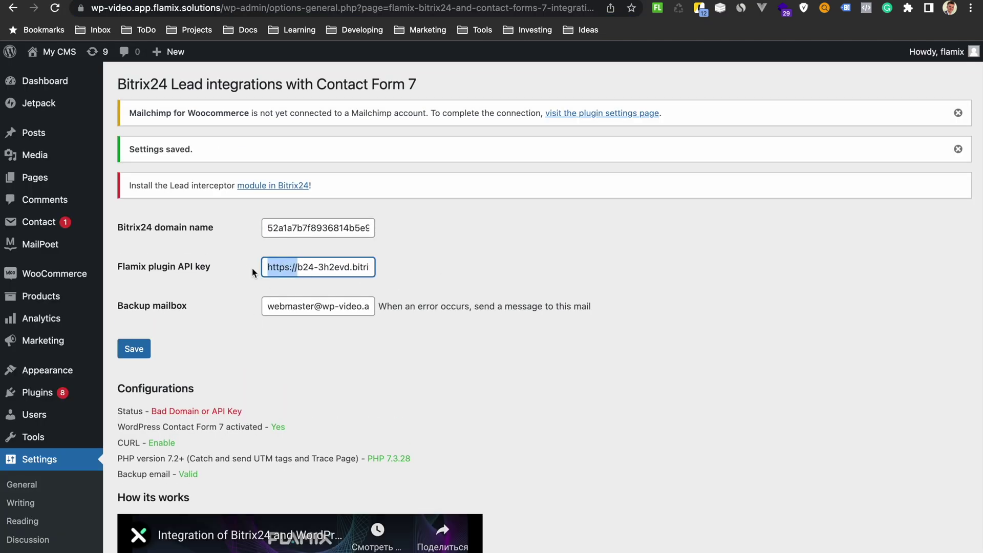
pyautogui.press('BackSpace')
pyautogui.press('super+a')
pyautogui.press('super+c')
# - Put the cleaned portal address in the domain field and the secret token in API key, then save
pyautogui.doubleClick(351, 234)
pyautogui.press('super+v')
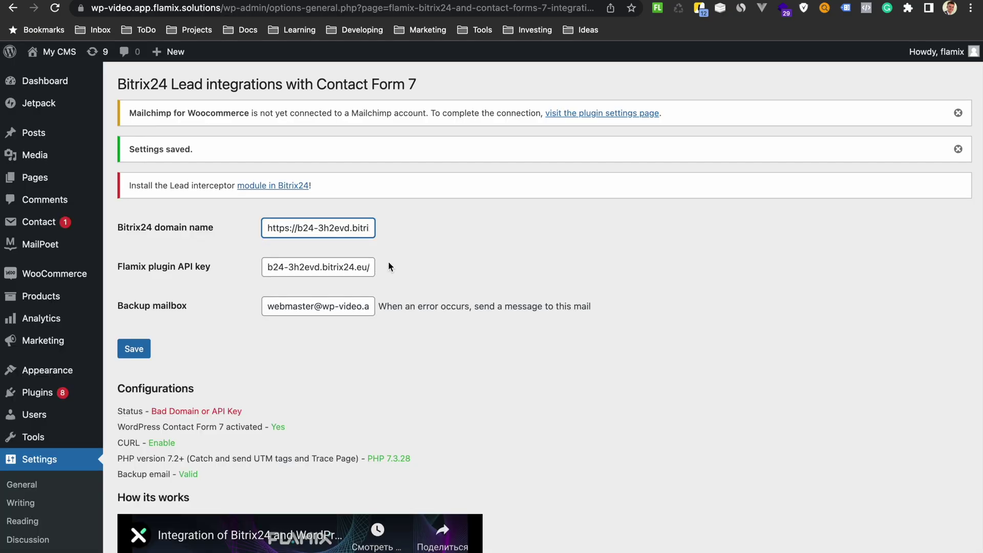
pyautogui.click(359, 268)
pyautogui.press('super+a')
pyautogui.press('super+v')
pyautogui.click(134, 348)
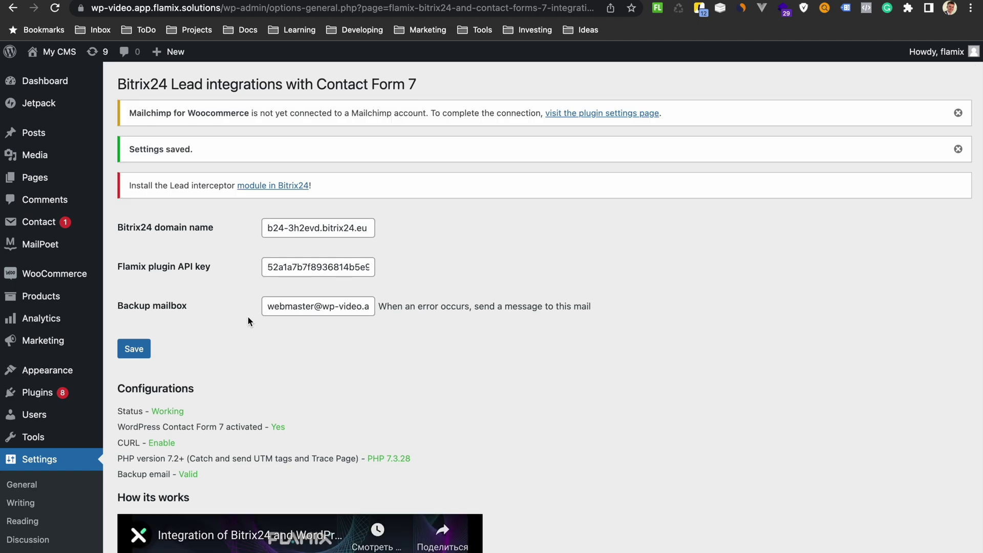
# - Fill the site's contact form with saved name and e-mail, a phone number, subject 'dsfsdf' and message 'sdasd'
pyautogui.hotkey('ctrl', 'Tab')
pyautogui.click(58, 12)
pyautogui.click(271, 225)
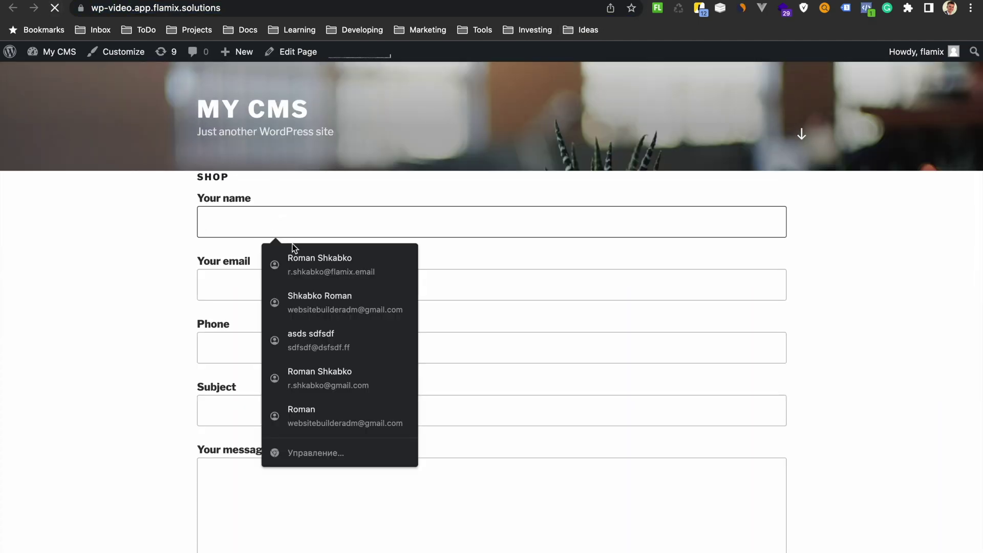
pyautogui.click(329, 266)
pyautogui.click(261, 285)
pyautogui.click(226, 341)
pyautogui.click(244, 411)
pyautogui.write('dsfsdf')
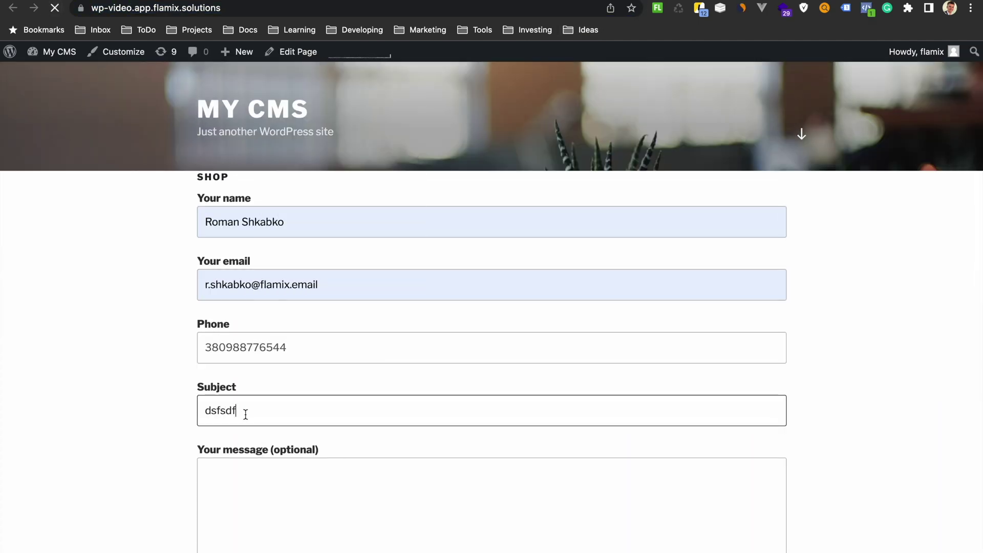
pyautogui.press('Tab')
pyautogui.write('sdasd')
pyautogui.scroll(-3, 244, 412)
pyautogui.click(254, 478)
# - Return to Bitrix24's custom fields and open the field choices for YOUR-NAME
pyautogui.hotkey('ctrl', 'Tab')
pyautogui.scroll(-15, 495, 169)
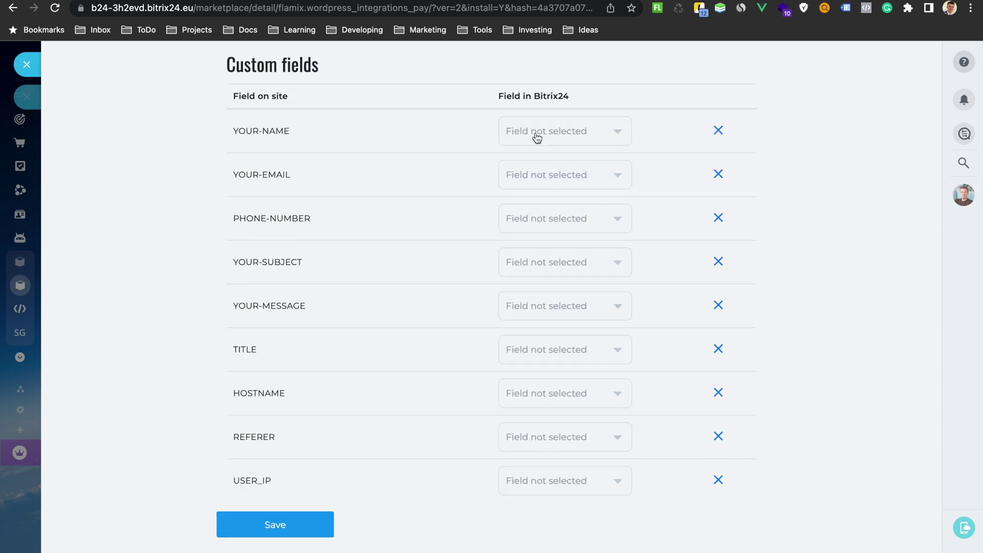
pyautogui.click(537, 133)
# - Map YOUR-NAME and YOUR-SUBJECT to name fields, YOUR-EMAIL to EMAIL, and PHONE-NUMBER to Phone
pyautogui.click(533, 191)
pyautogui.click(558, 175)
pyautogui.click(560, 208)
pyautogui.click(558, 262)
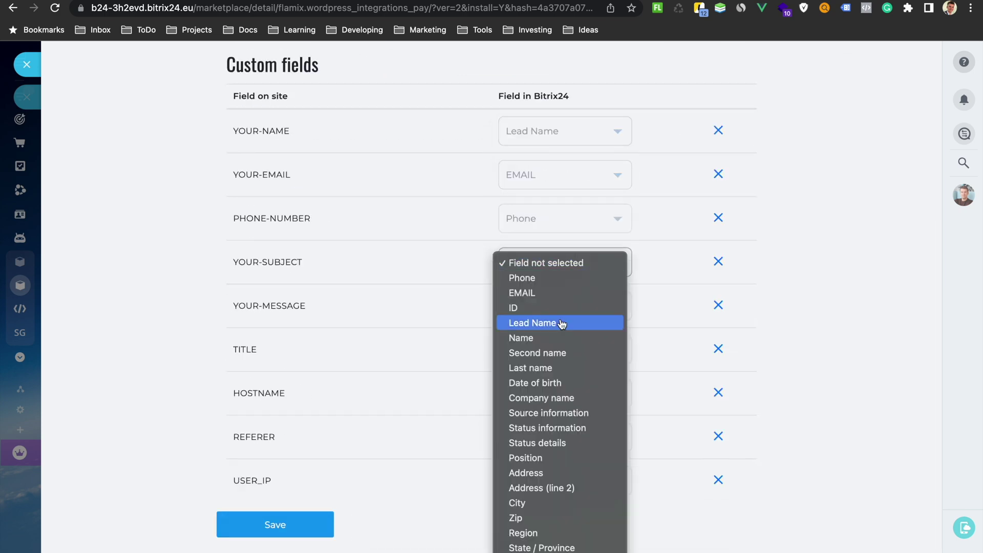
pyautogui.click(562, 323)
pyautogui.click(565, 132)
pyautogui.click(563, 146)
# - Map YOUR-MESSAGE to Comment and TITLE to Source information, then save the mapping
pyautogui.click(591, 307)
pyautogui.scroll(-5, 580, 380)
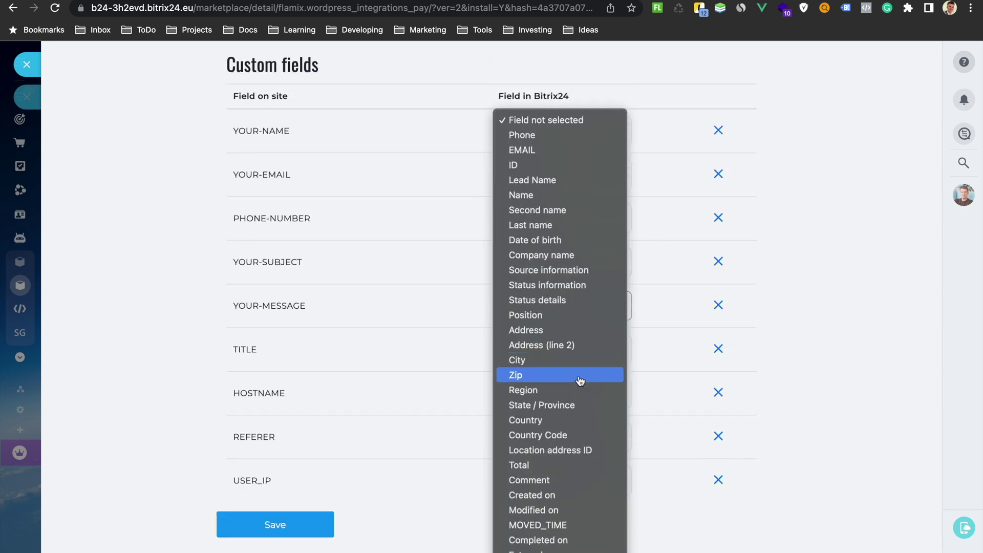
pyautogui.click(530, 450)
pyautogui.click(594, 353)
pyautogui.scroll(-5, 593, 356)
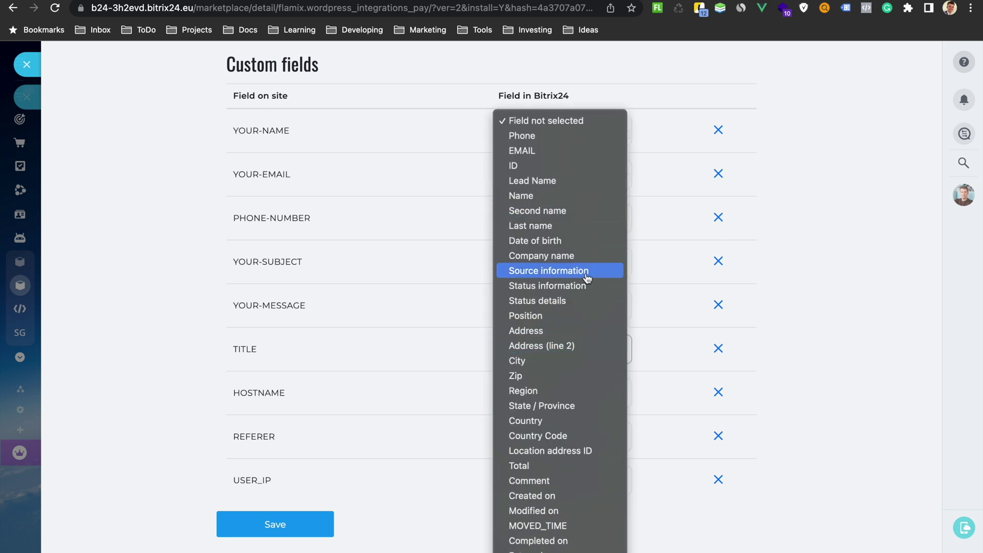
pyautogui.click(586, 276)
pyautogui.click(306, 519)
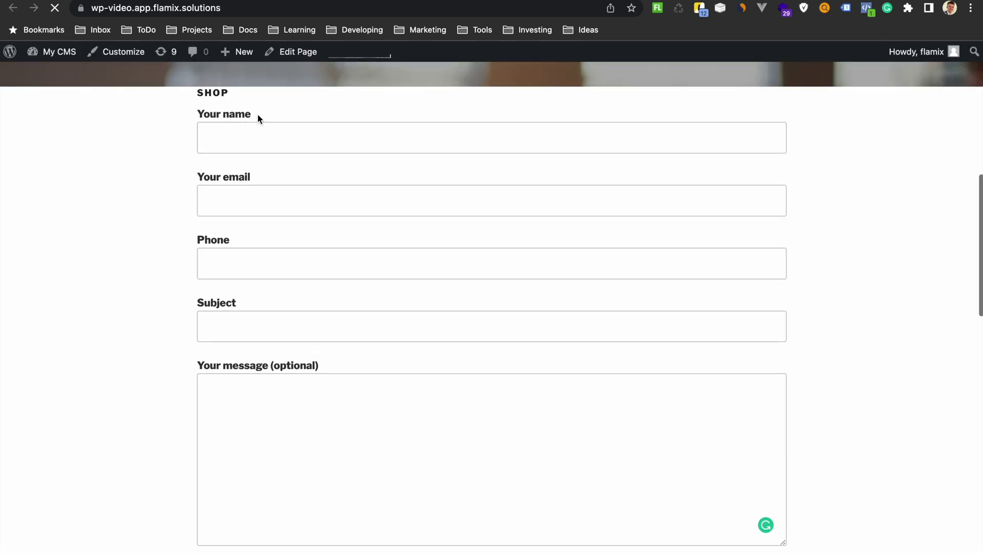
# - Autofill the WordPress test form's name and e-mail from saved details
pyautogui.click(258, 131)
pyautogui.click(297, 171)
pyautogui.press('Tab')
pyautogui.press('Tab')
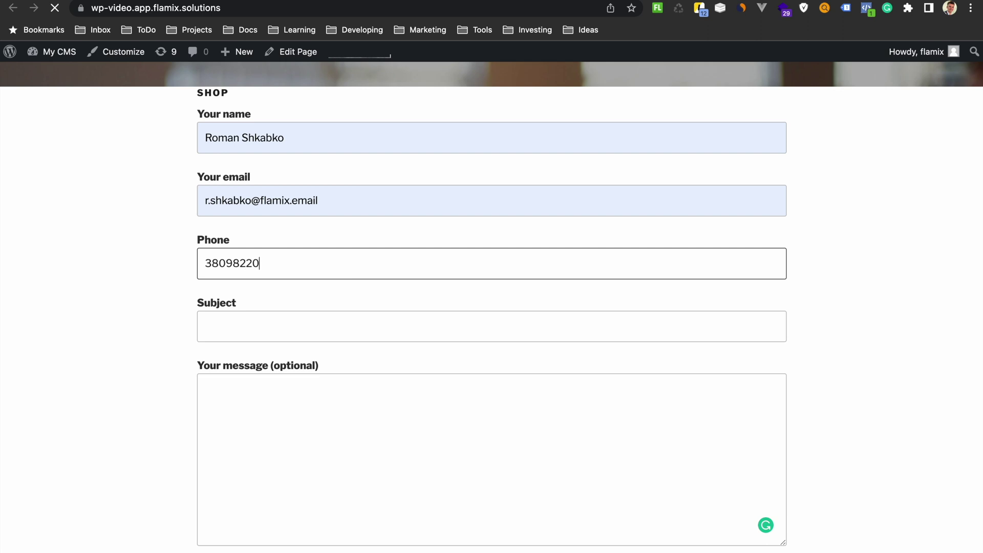
# - Submit the test form with a phone number, subject 'Hello' and message 'Ms', then return to Bitrix24
pyautogui.press('Tab')
pyautogui.write('Hello')
pyautogui.press('Tab')
pyautogui.write('Ms')
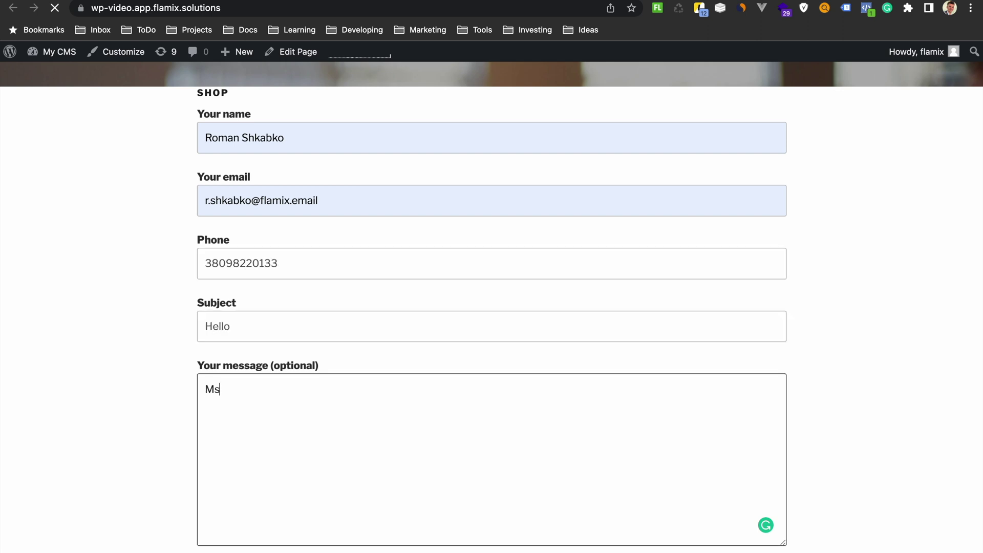
pyautogui.scroll(-3, 333, 375)
pyautogui.click(232, 463)
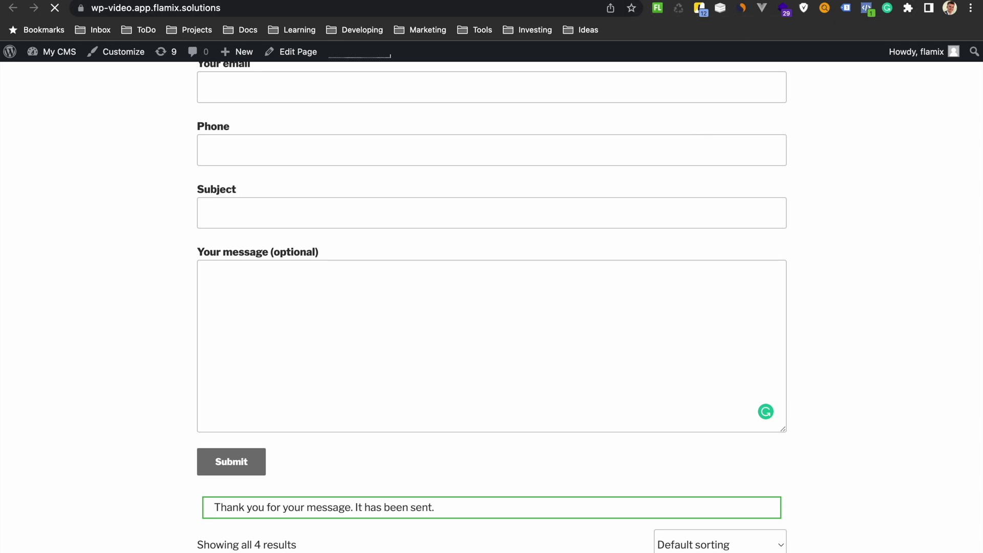
pyautogui.hotkey('ctrl', 'Tab')
pyautogui.click(21, 74)
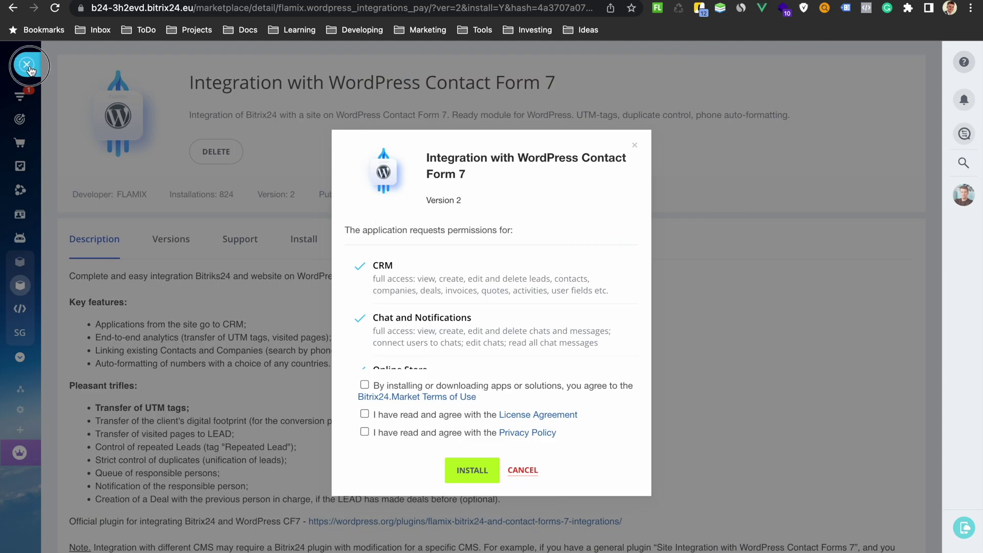
# - Close the integration app, open the Hello deal from CRM Deals, and inspect its User IDs value
pyautogui.click(27, 64)
pyautogui.click(29, 101)
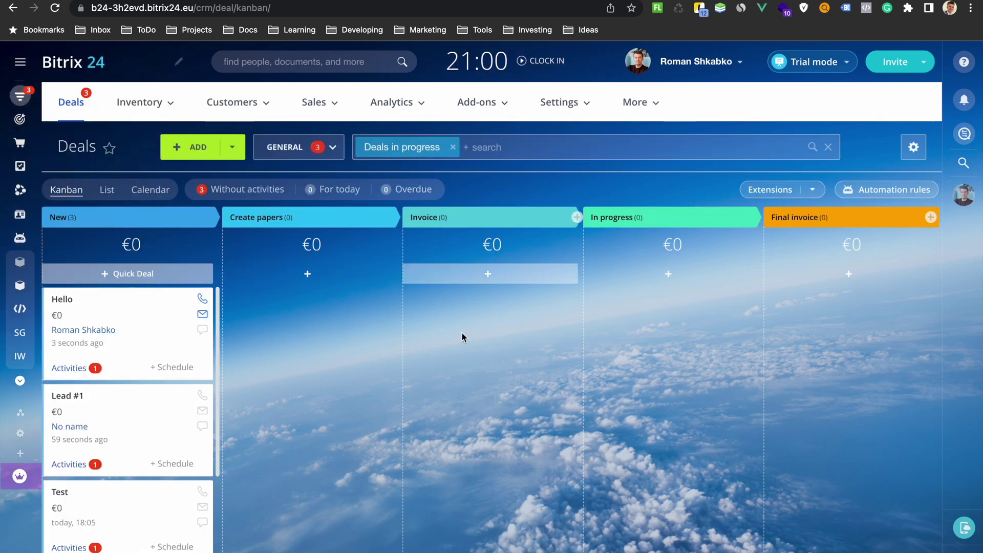
pyautogui.click(62, 299)
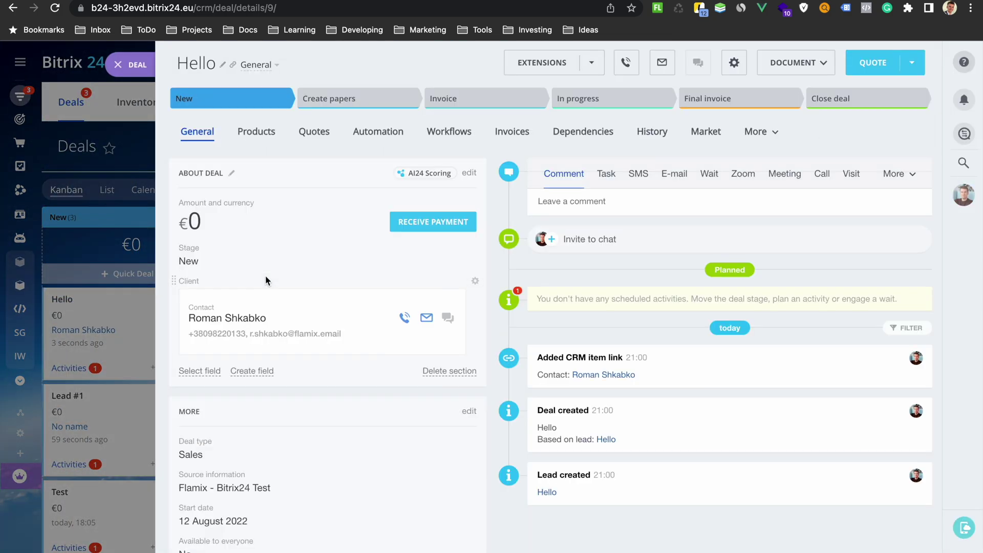
pyautogui.scroll(-3, 265, 277)
pyautogui.scroll(-3, 265, 276)
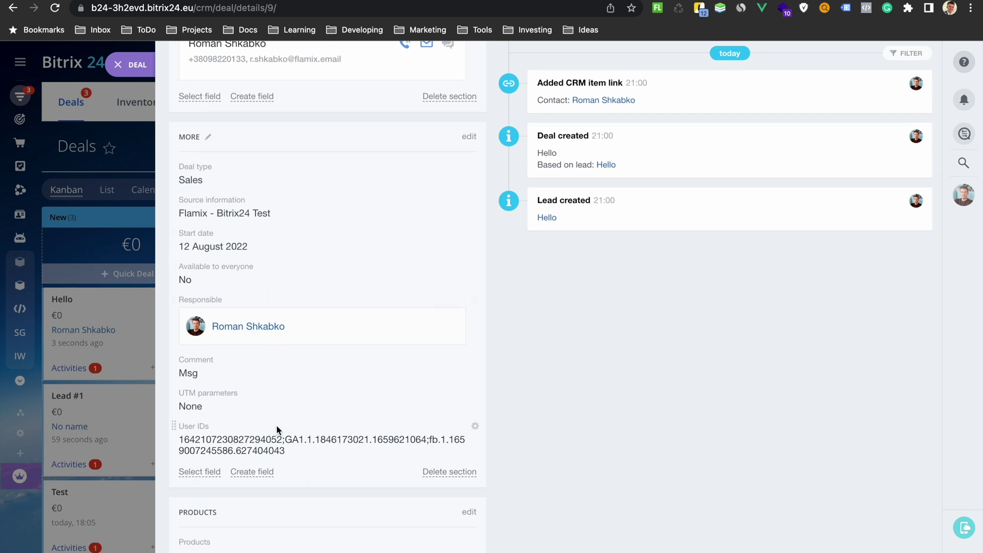
pyautogui.click(232, 446)
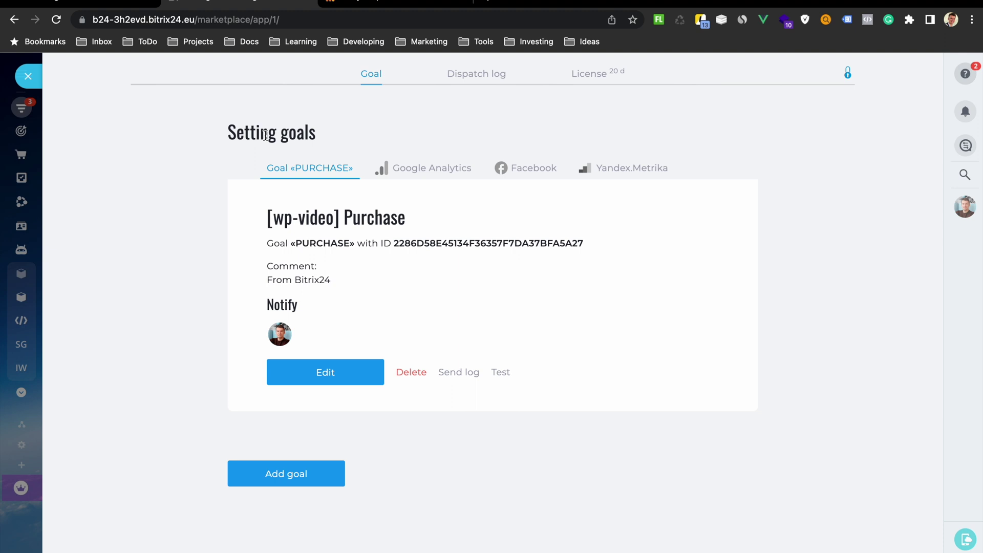
# - Review the goal's Google Analytics 4 settings form, then move over to Google Analytics
pyautogui.click(413, 167)
pyautogui.scroll(-1, 413, 163)
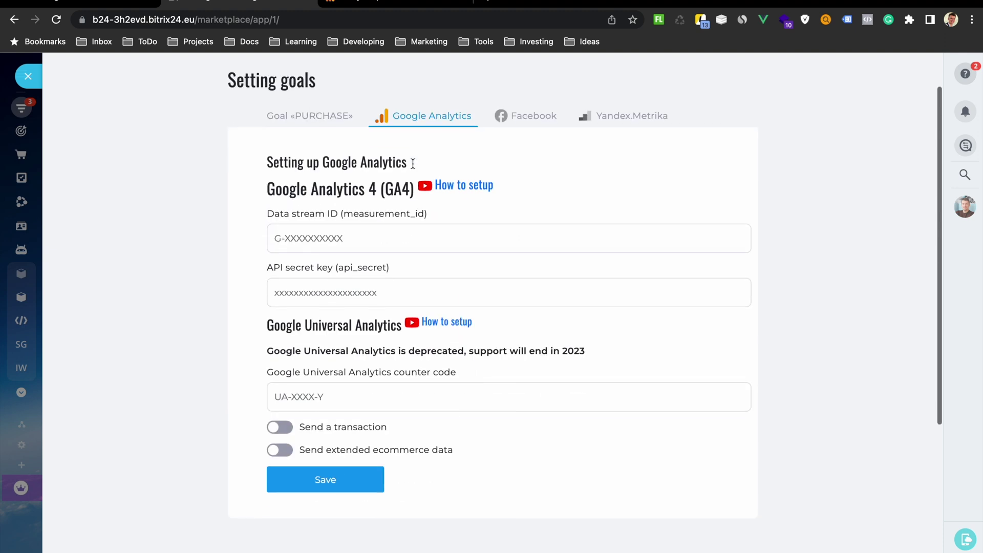
pyautogui.scroll(-1, 412, 164)
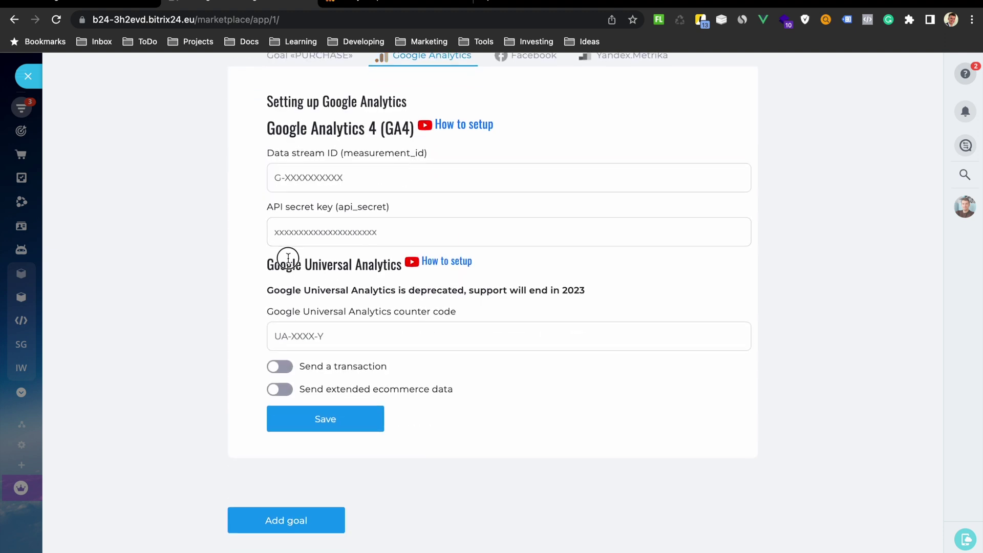
pyautogui.moveTo(285, 264); pyautogui.dragTo(342, 264)
pyautogui.scroll(2, 447, 265)
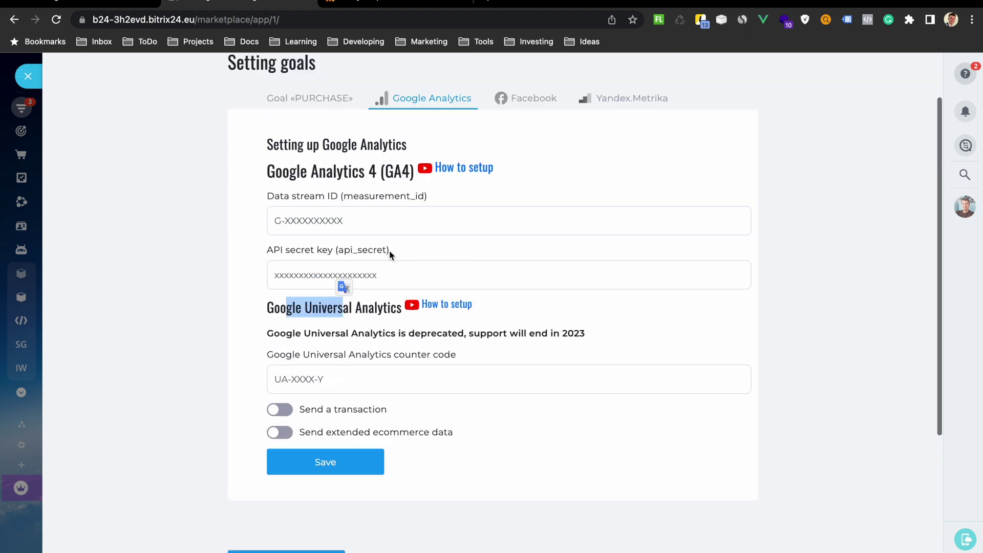
pyautogui.moveTo(267, 241); pyautogui.dragTo(379, 242)
pyautogui.click(368, 2)
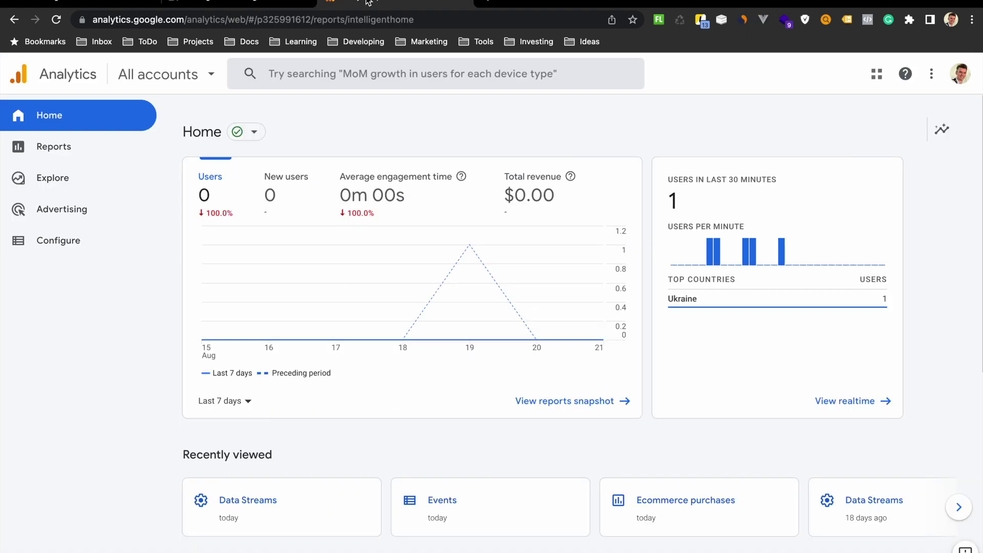
# - Copy the Test WP site stream's measurement ID into Bitrix24's Data stream ID field
pyautogui.click(182, 85)
pyautogui.click(125, 465)
pyautogui.click(67, 532)
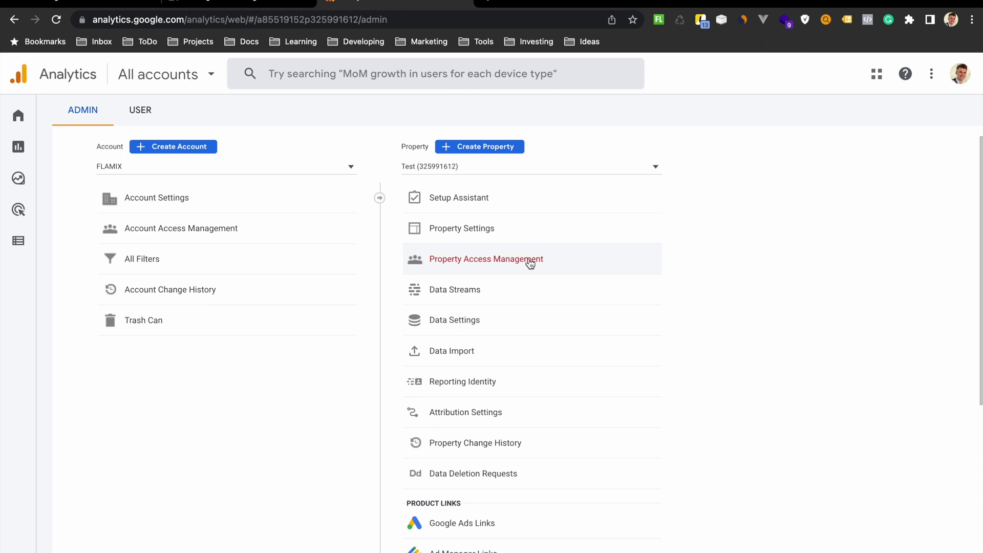
pyautogui.click(469, 295)
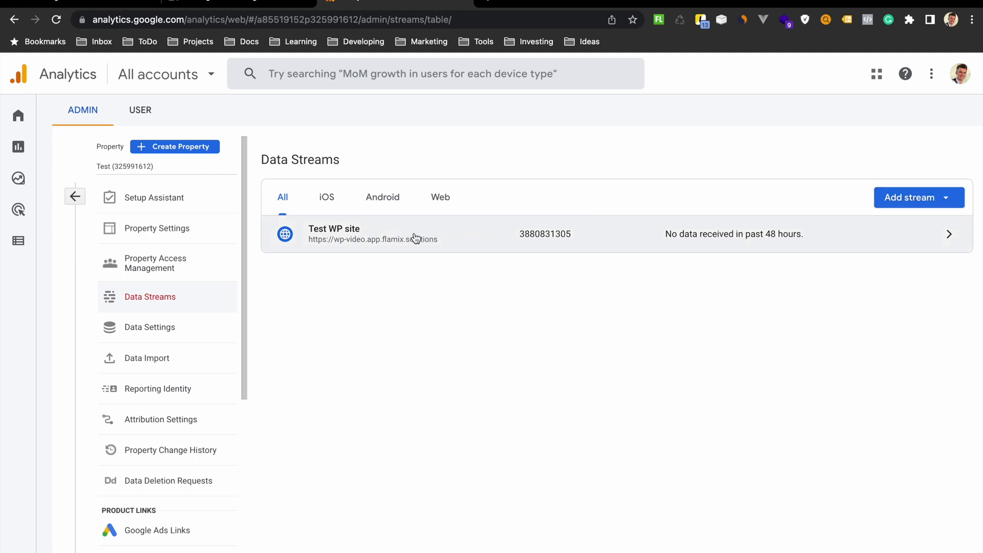
pyautogui.click(384, 237)
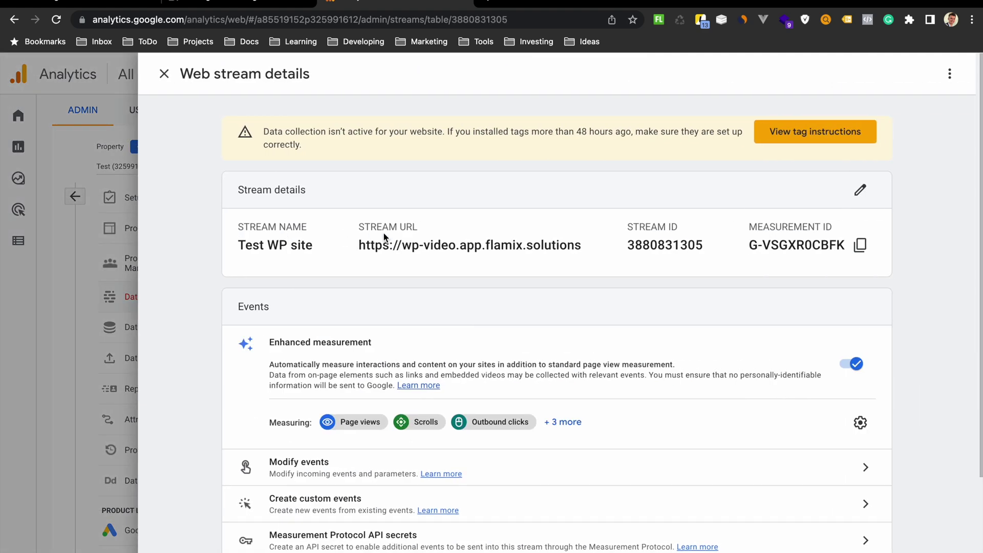
pyautogui.click(859, 247)
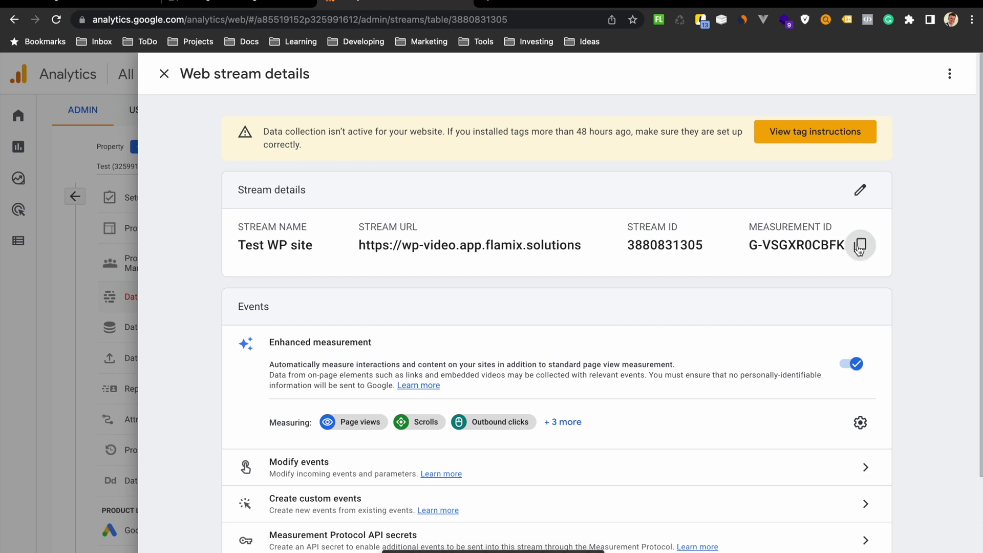
pyautogui.click(255, 3)
pyautogui.click(385, 286)
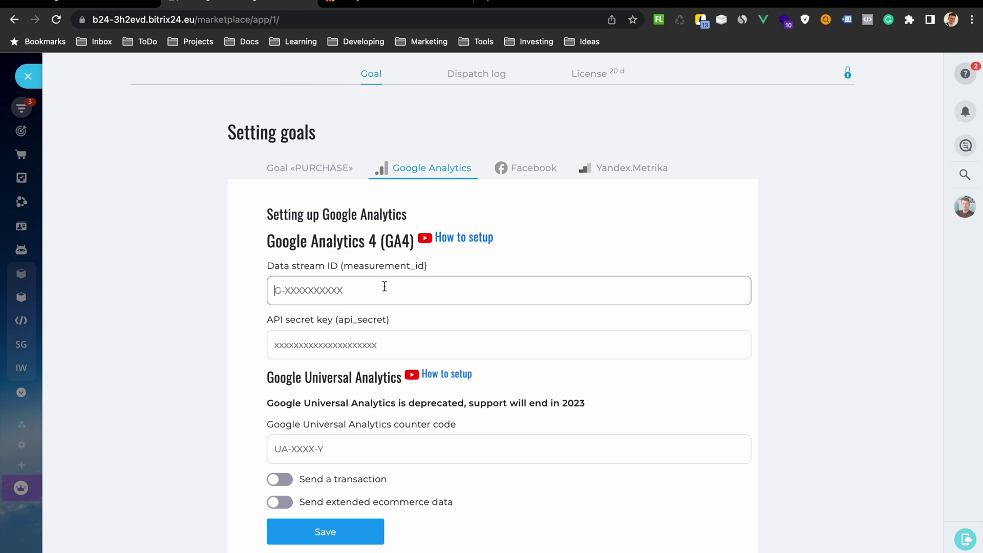
pyautogui.press('super+v')
# - Create the 'Bitrix24 Offline Conversion' Measurement Protocol API secret and copy its value for Bitrix24
pyautogui.click(410, 2)
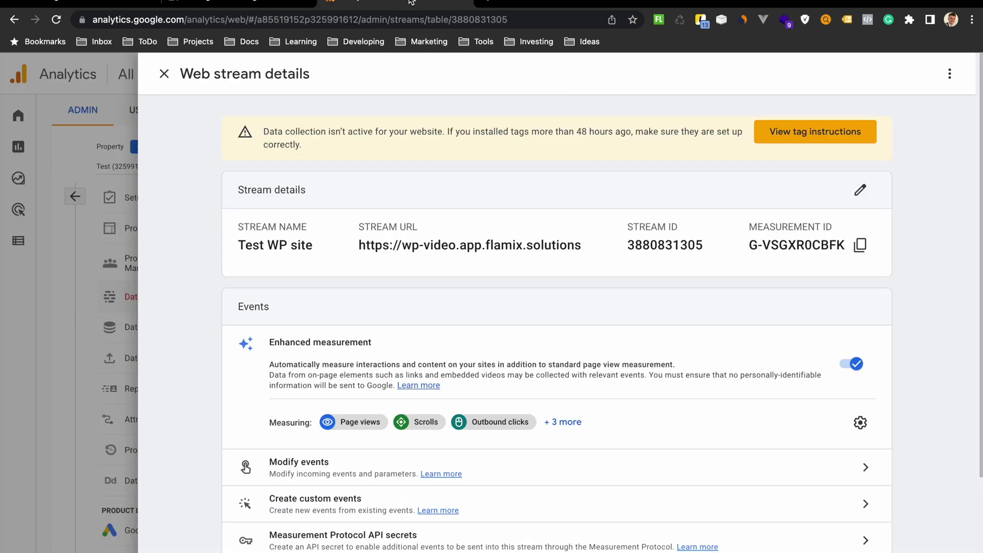
pyautogui.scroll(-2, 298, 439)
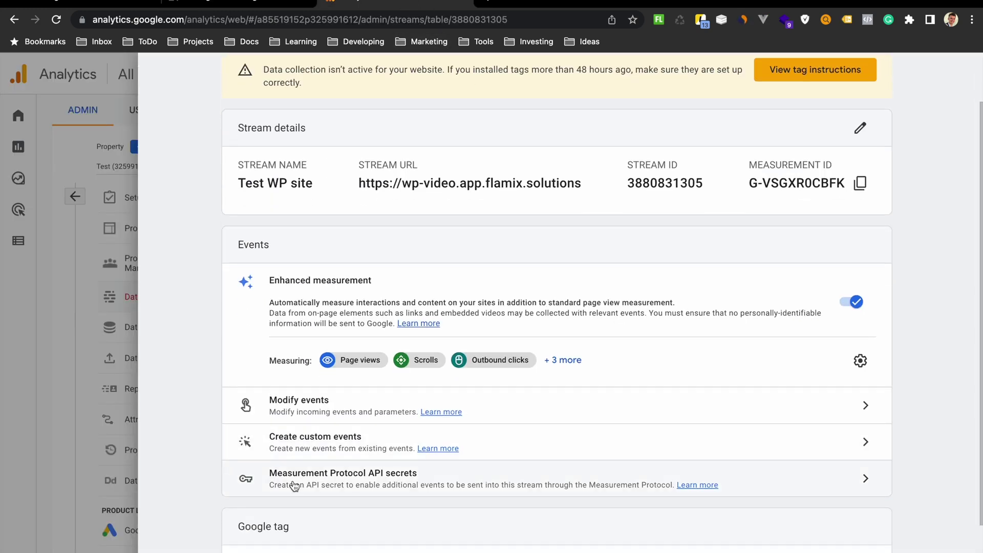
pyautogui.click(340, 480)
pyautogui.click(842, 155)
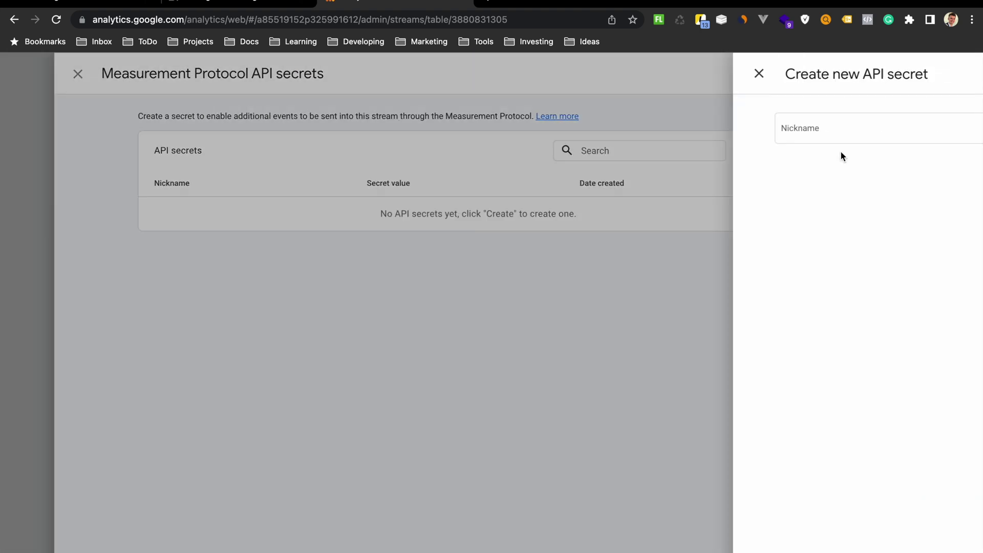
pyautogui.click(704, 131)
pyautogui.write('Bitrix24 Offline Conversion')
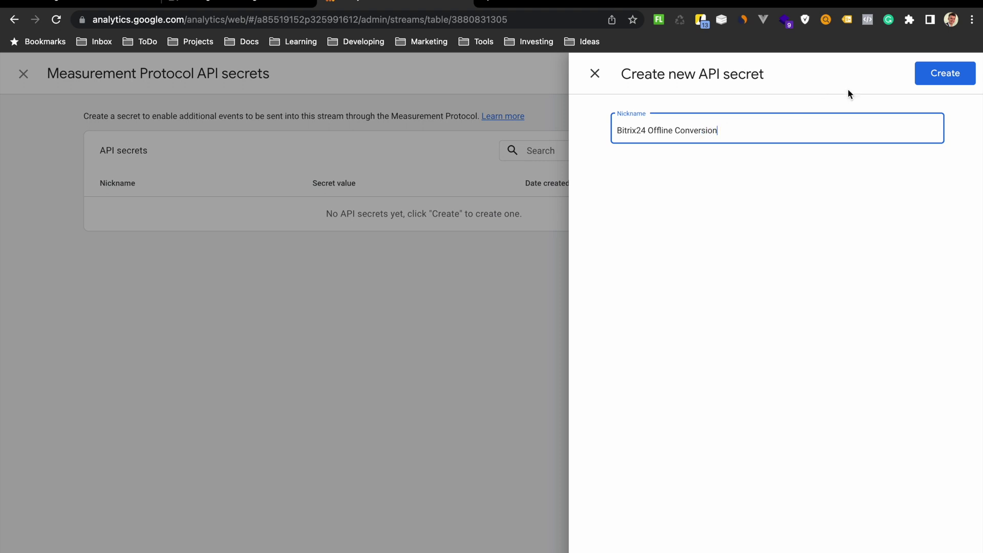
pyautogui.click(949, 72)
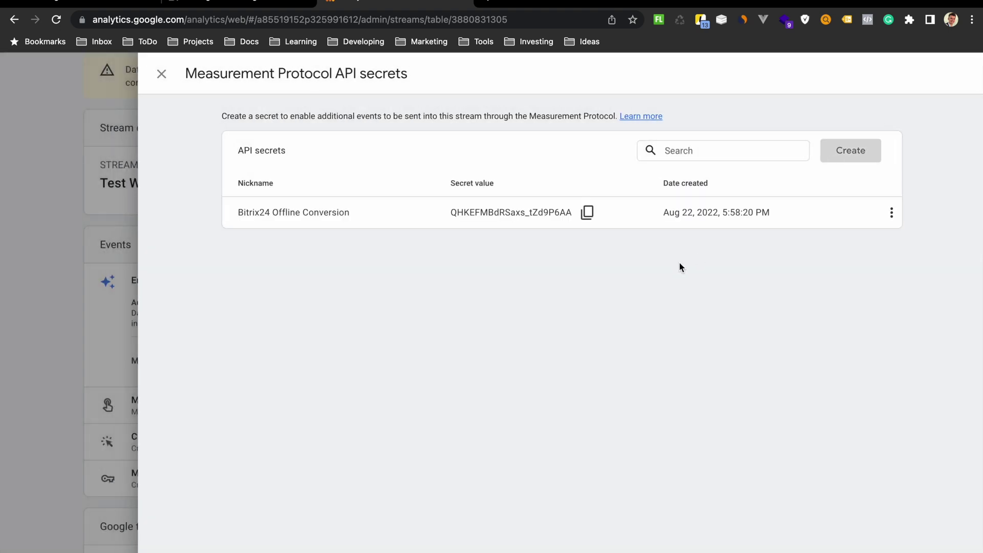
pyautogui.click(587, 212)
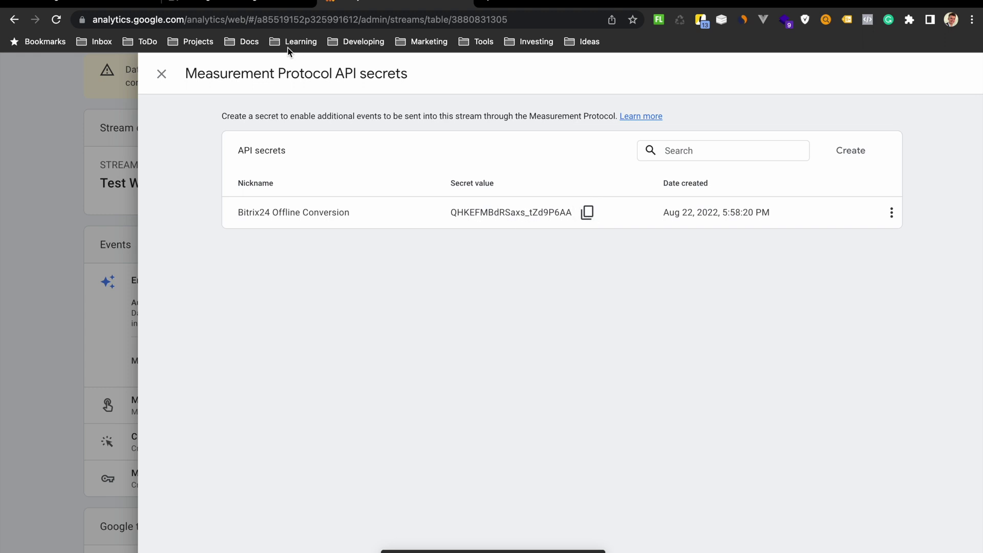
pyautogui.click(266, 3)
pyautogui.click(378, 340)
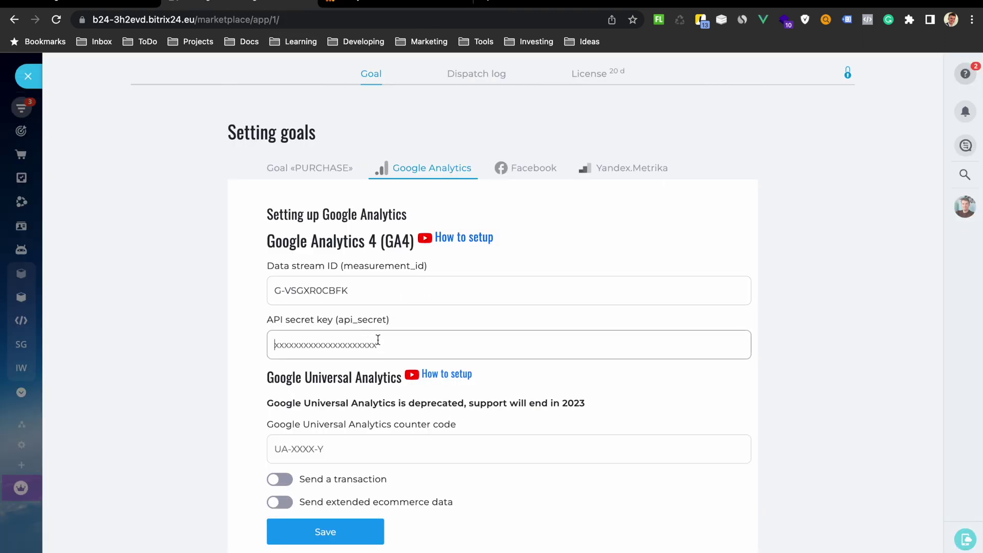
# - Paste the API secret, enable transaction and extended ecommerce sending, save, and open the Facebook Pixel form
pyautogui.hotkey('ctrl', 'v')
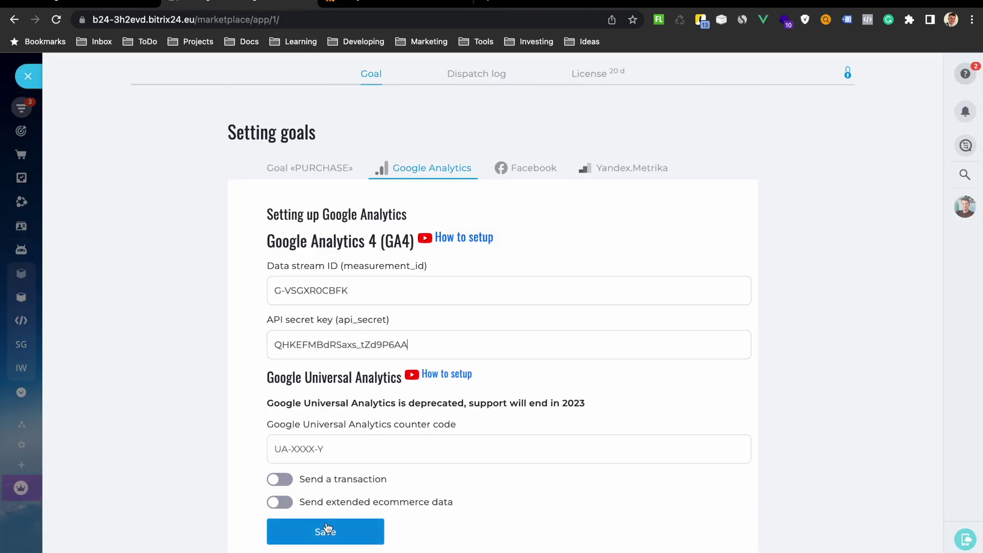
pyautogui.click(279, 481)
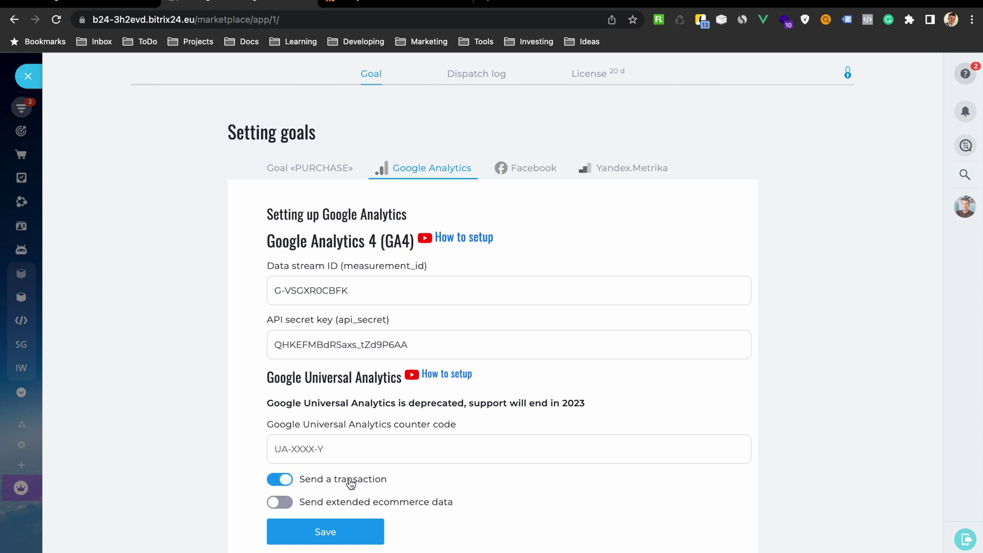
pyautogui.click(280, 502)
pyautogui.click(321, 172)
pyautogui.moveTo(345, 220); pyautogui.dragTo(405, 220)
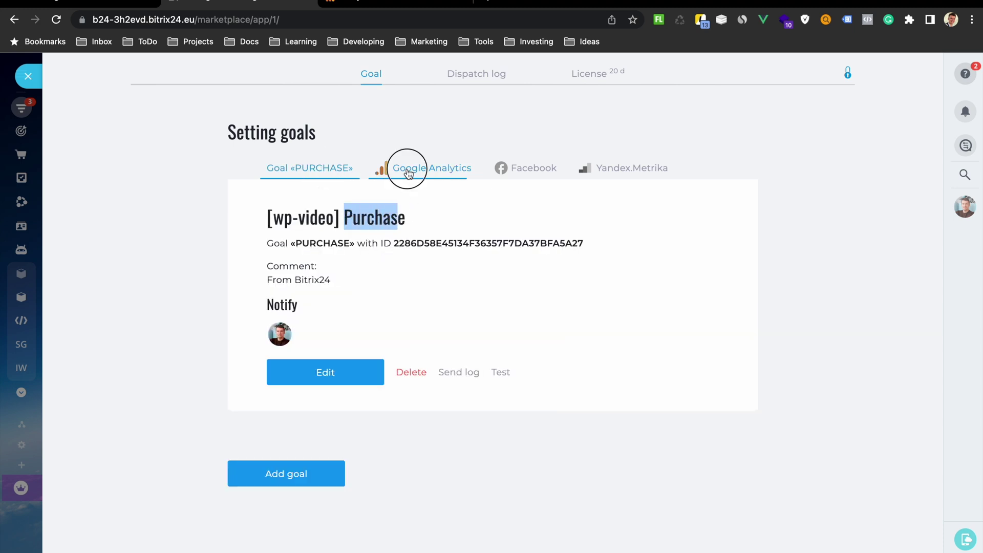
pyautogui.click(405, 168)
pyautogui.click(340, 532)
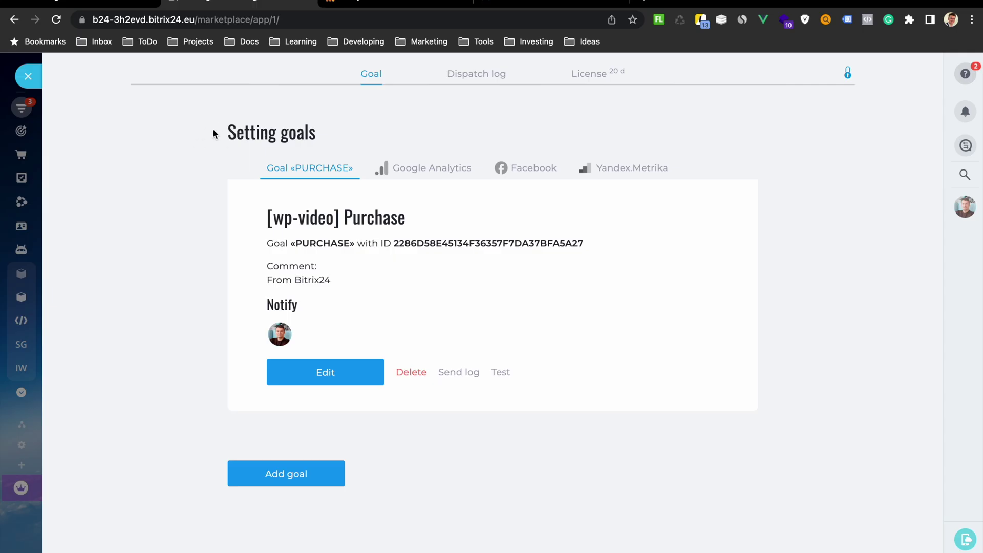
pyautogui.click(529, 171)
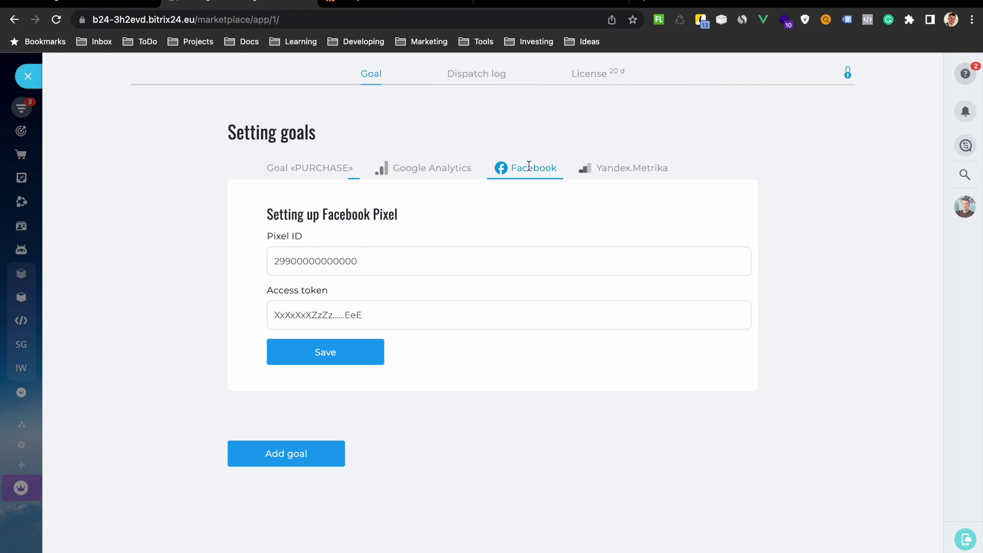
pyautogui.click(533, 4)
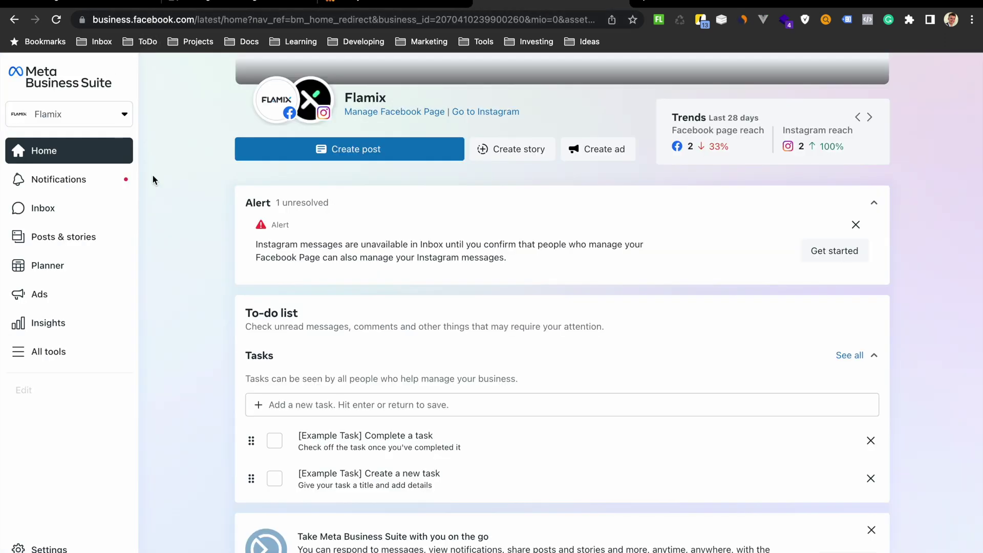
# - Copy the Test for Video pixel ID from Events Manager data sources into Bitrix24's Pixel ID field
pyautogui.moveTo(24, 392)
pyautogui.click(48, 353)
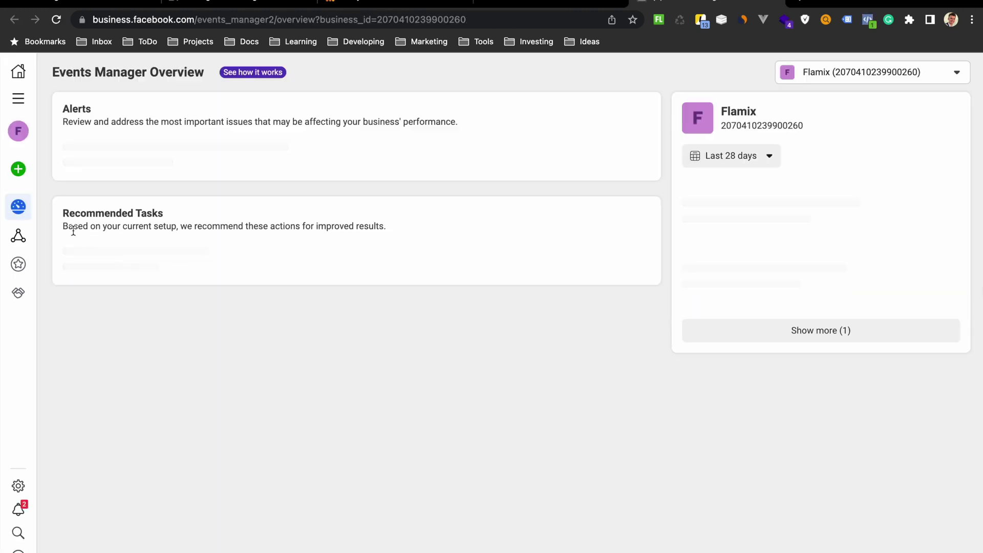
pyautogui.moveTo(20, 235)
pyautogui.click(76, 238)
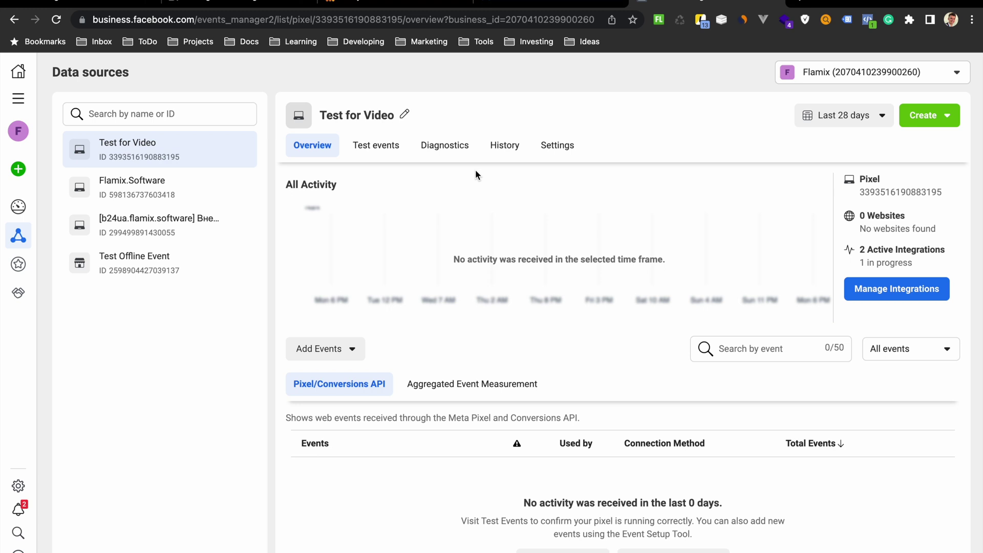
pyautogui.click(909, 193)
pyautogui.click(258, 3)
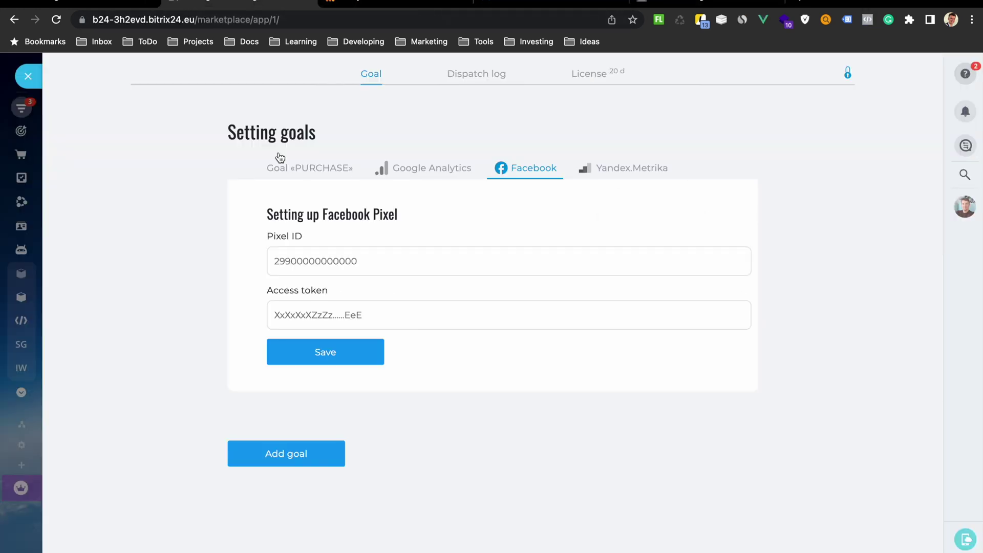
pyautogui.click(312, 260)
pyautogui.hotkey('ctrl', 'v')
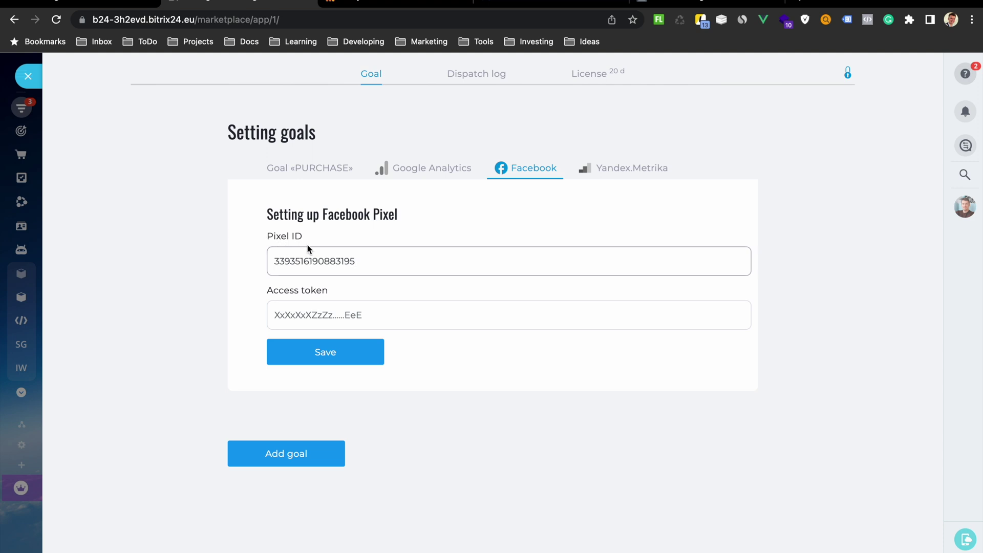
pyautogui.click(683, 21)
# - In the Test for Video pixel's settings, generate and copy a Conversions API access token
pyautogui.click(707, 3)
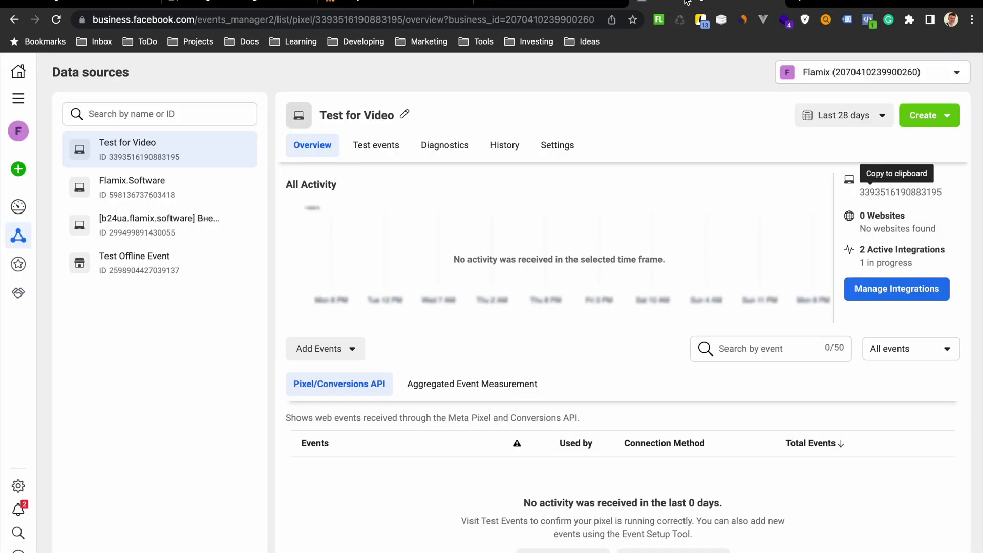
pyautogui.click(558, 143)
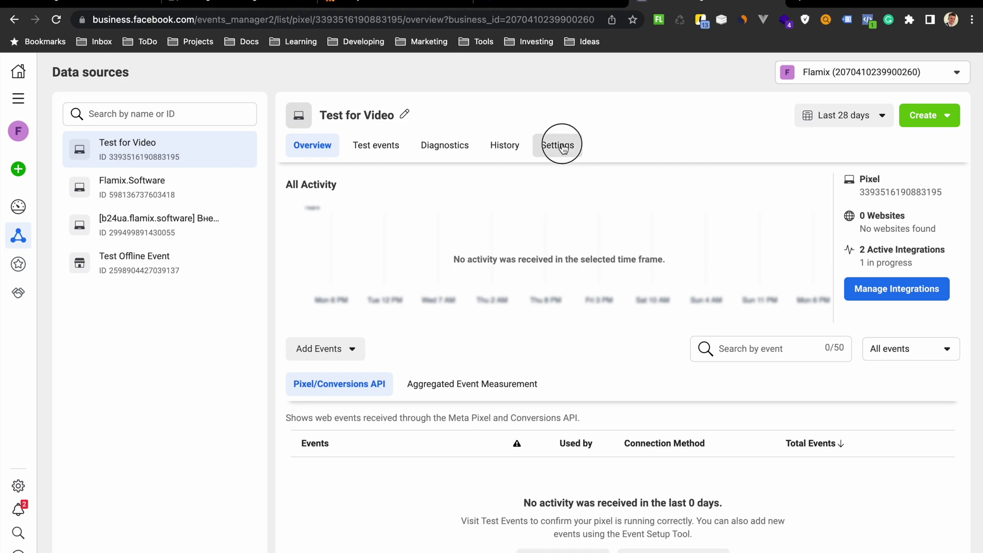
pyautogui.scroll(-10, 547, 273)
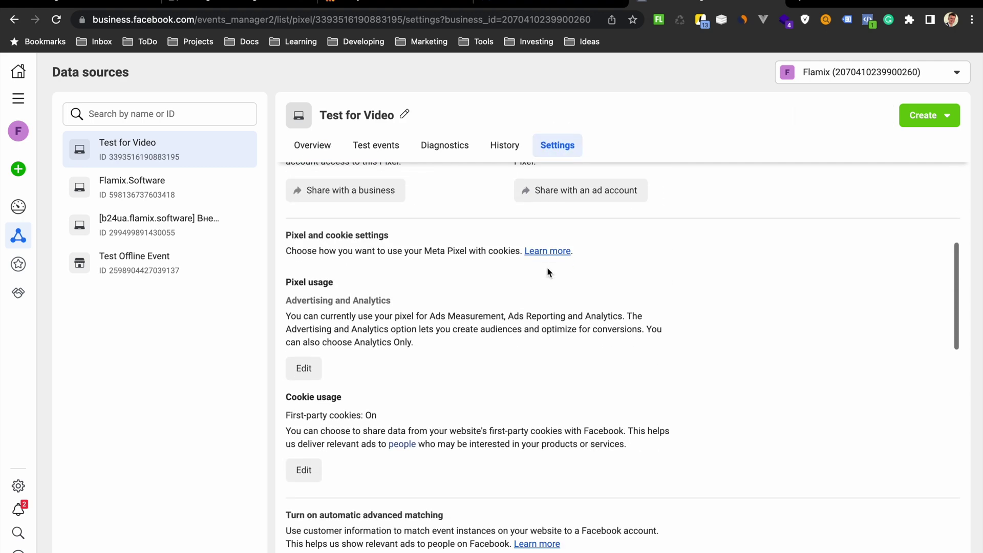
pyautogui.scroll(-7, 547, 269)
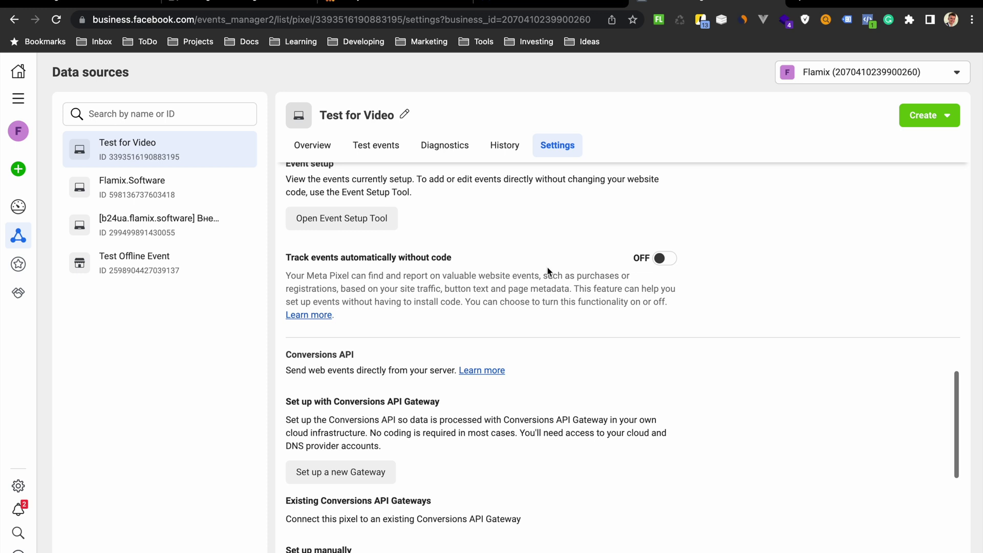
pyautogui.scroll(-1, 547, 266)
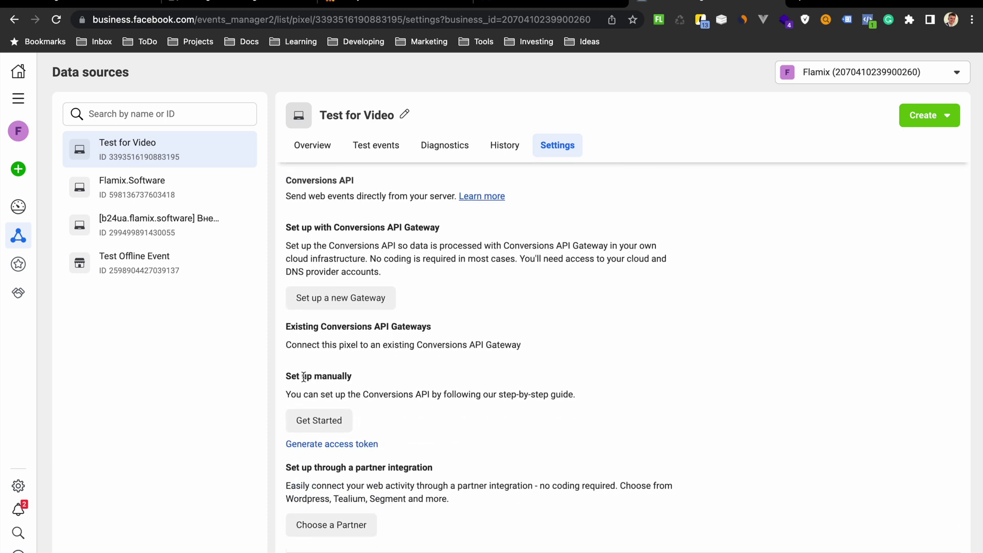
pyautogui.scroll(3, 343, 259)
pyautogui.moveTo(297, 263); pyautogui.dragTo(356, 264)
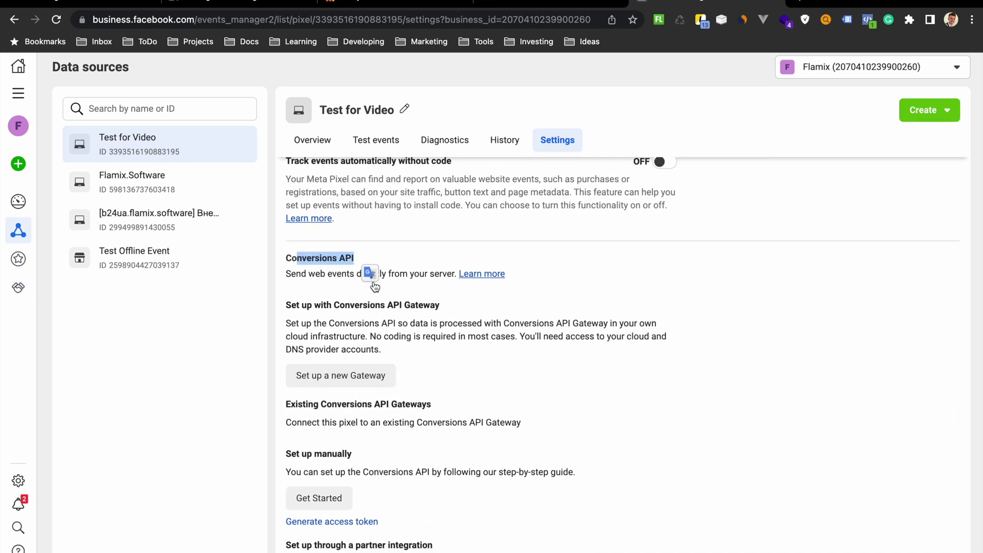
pyautogui.scroll(-2, 310, 375)
pyautogui.click(310, 375)
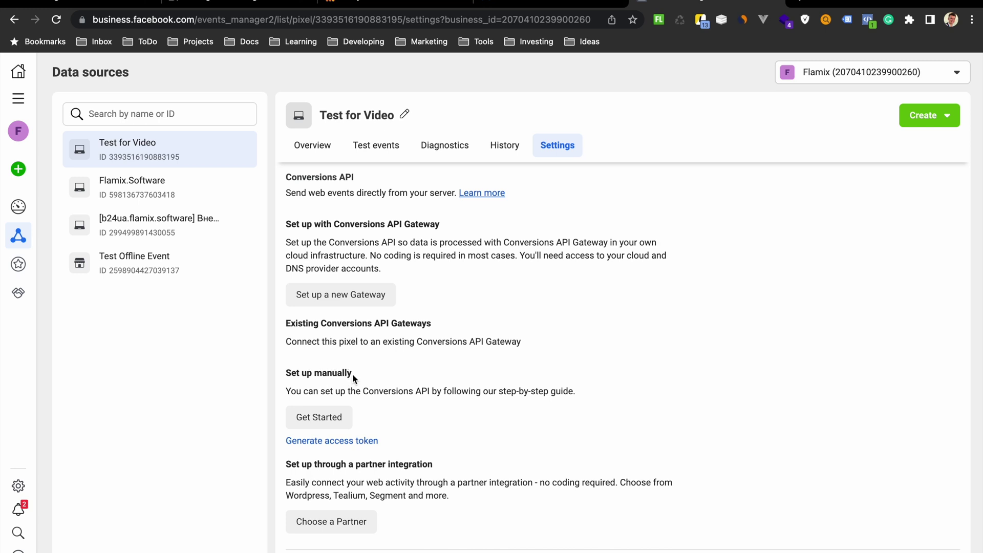
pyautogui.click(327, 441)
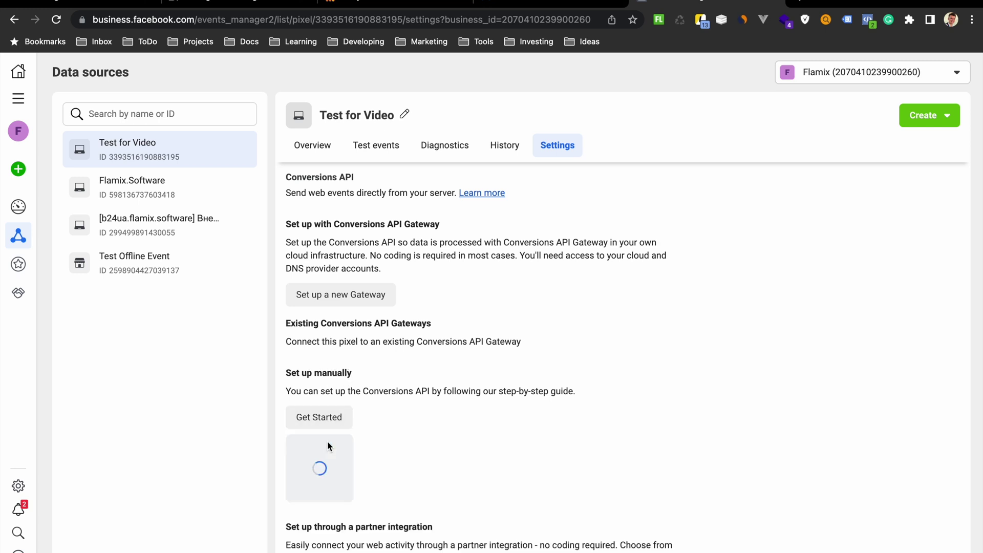
pyautogui.click(432, 502)
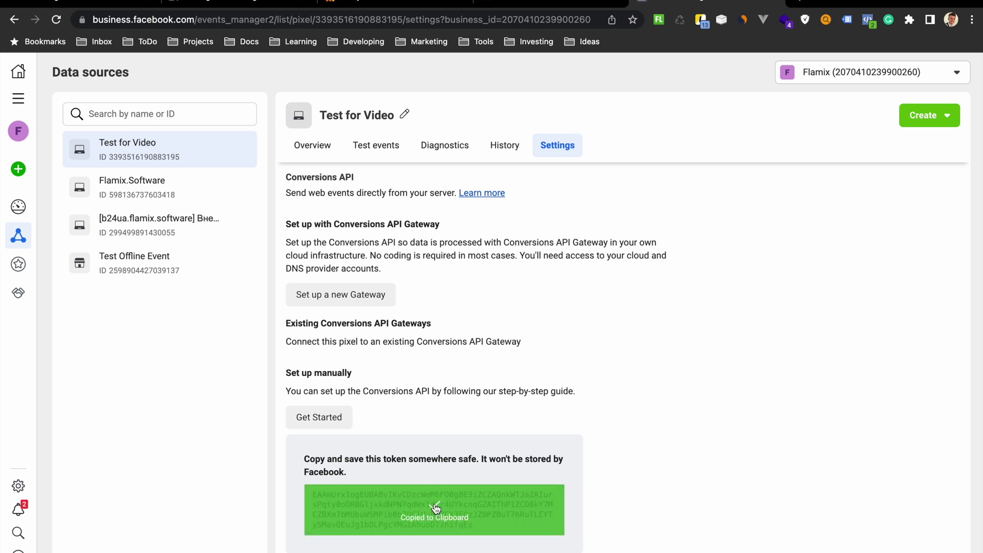
# - Paste the new access token into Bitrix24's Facebook Pixel settings and save them
pyautogui.click(241, 4)
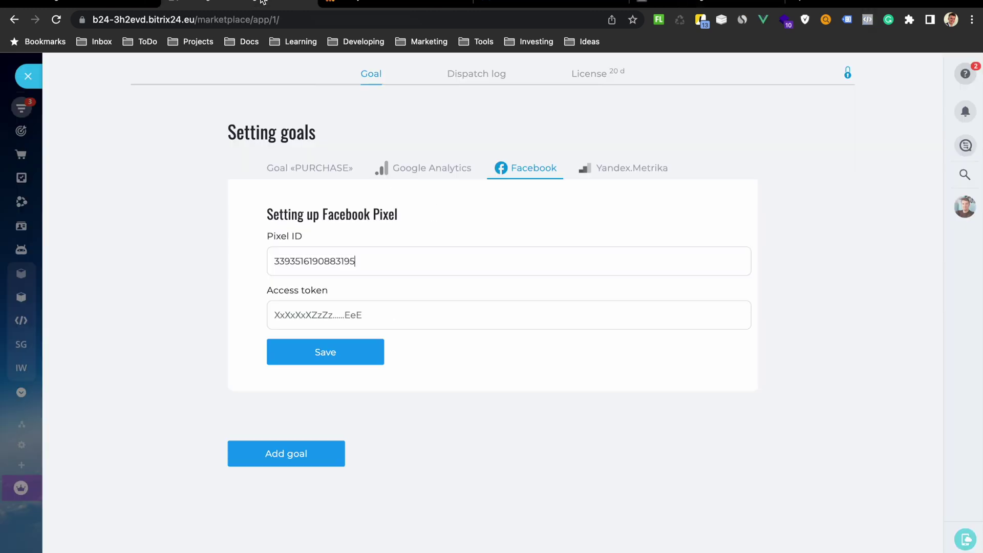
pyautogui.click(311, 310)
pyautogui.press('super+v')
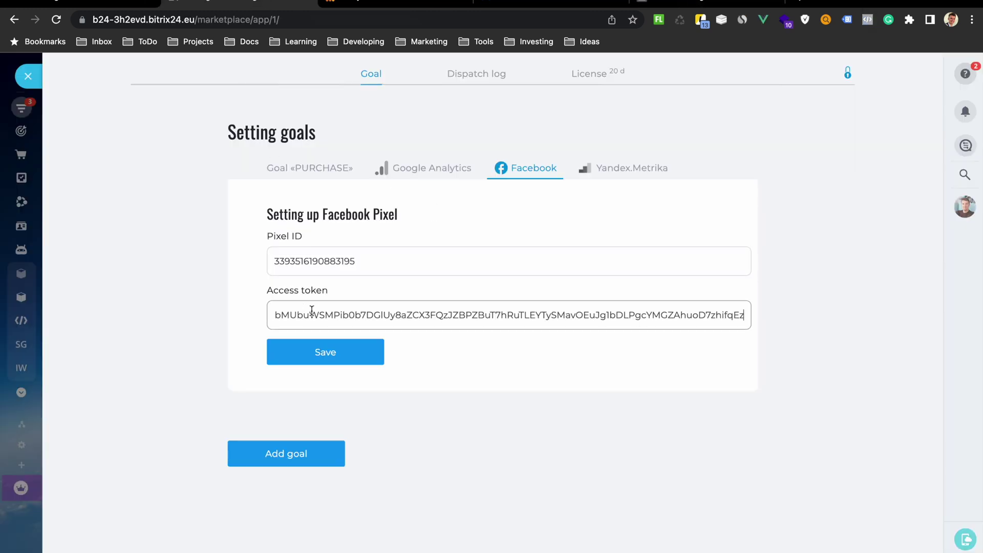
pyautogui.click(328, 350)
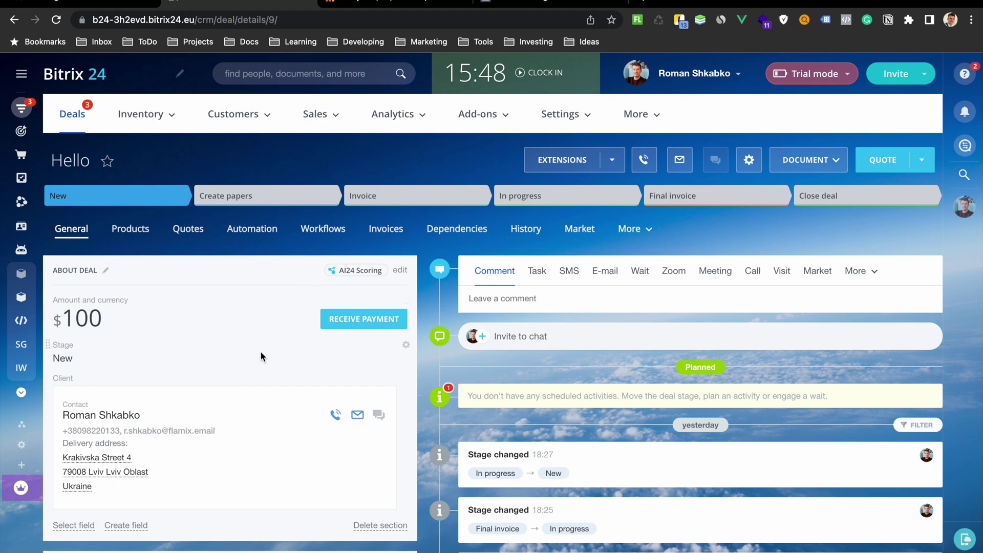
# - Move the Hello deal to its Close deal stage and mark it DEAL WON
pyautogui.scroll(-1, 260, 352)
pyautogui.scroll(-15, 260, 352)
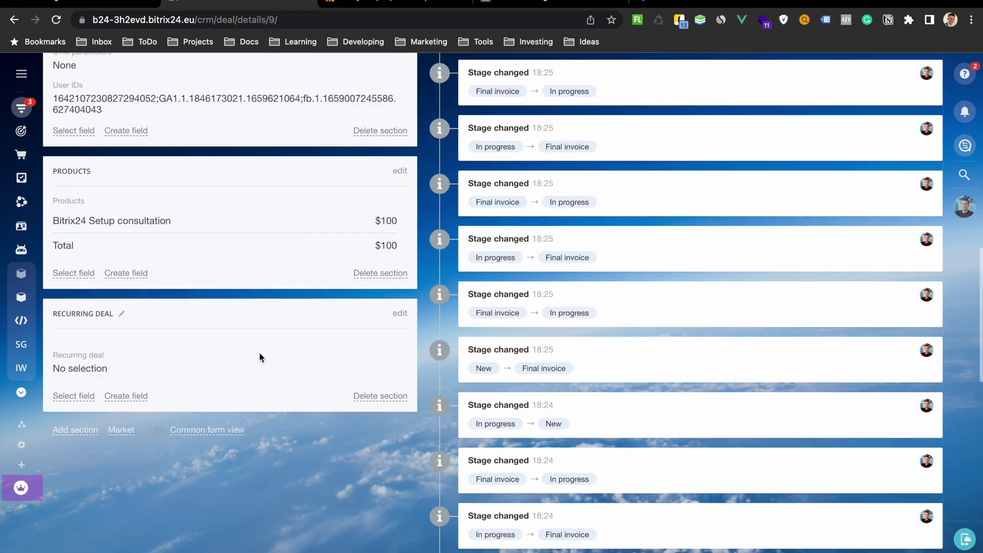
pyautogui.scroll(3, 259, 351)
pyautogui.scroll(1, 259, 352)
pyautogui.scroll(12, 262, 319)
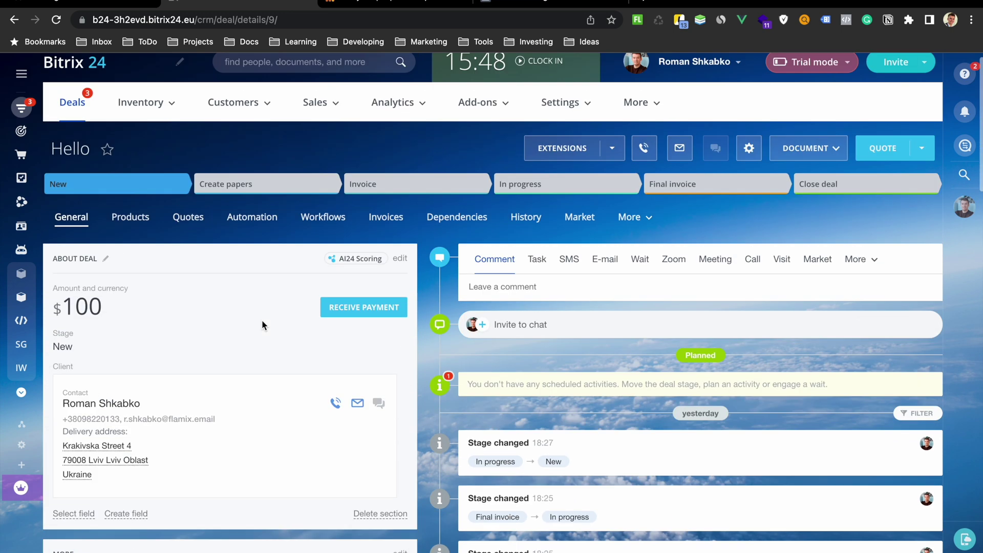
pyautogui.scroll(-3, 245, 341)
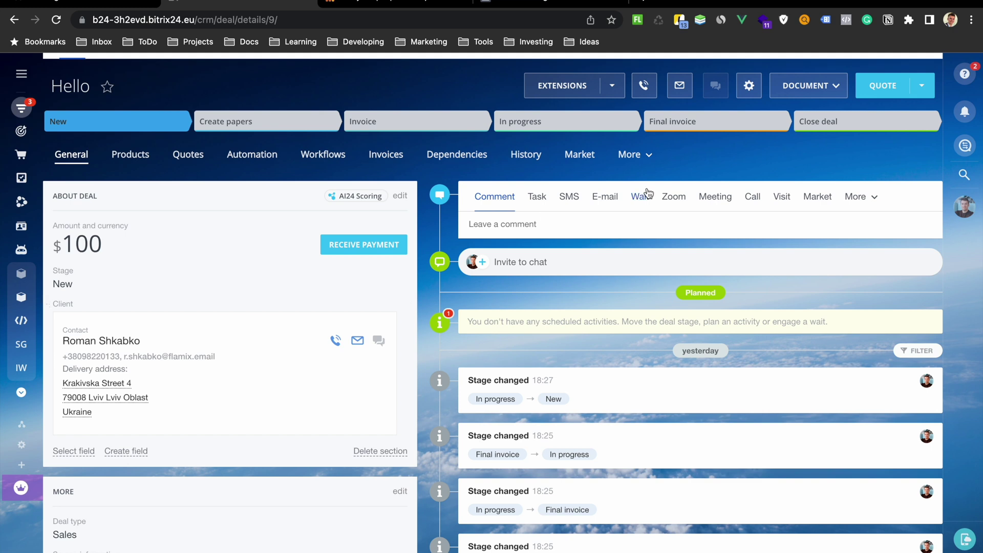
pyautogui.click(825, 128)
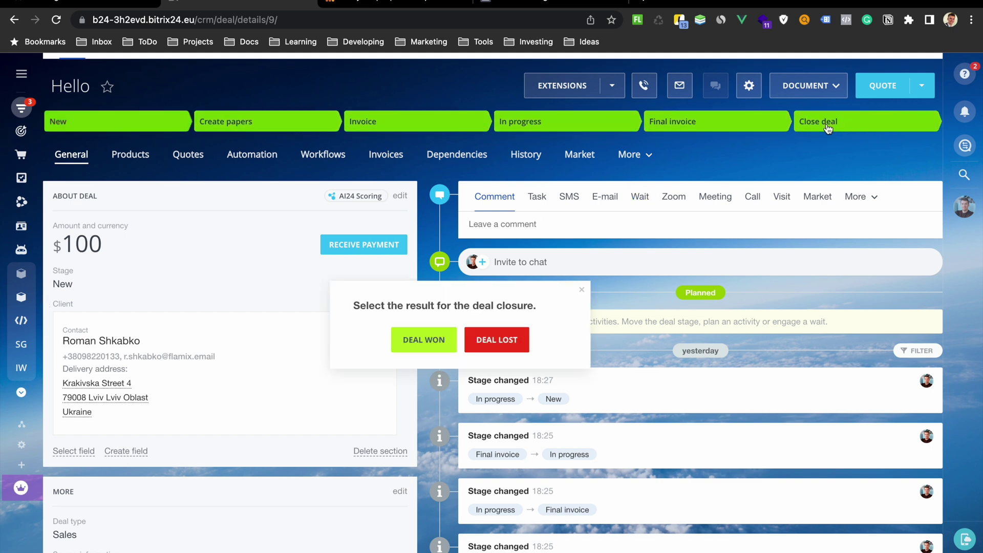
pyautogui.click(434, 337)
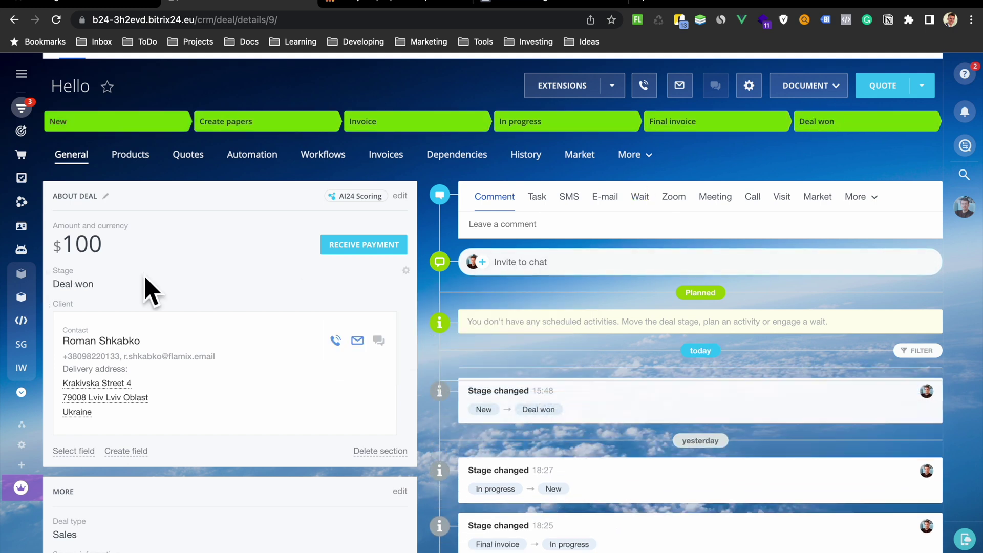
pyautogui.moveTo(46, 322)
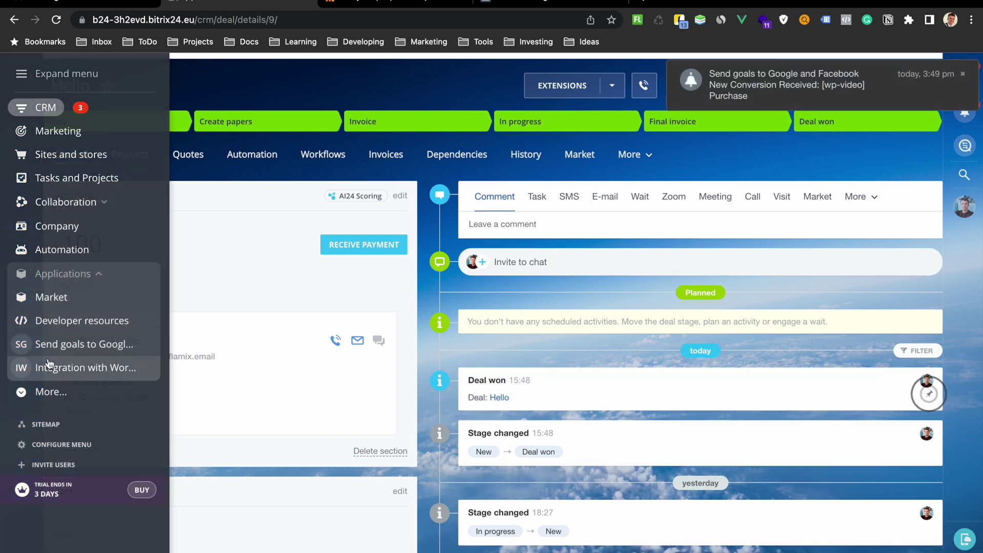
# - Open the goals app's Event Logs, note the unuploaded FB PURCHASE event, and force upload
pyautogui.click(50, 343)
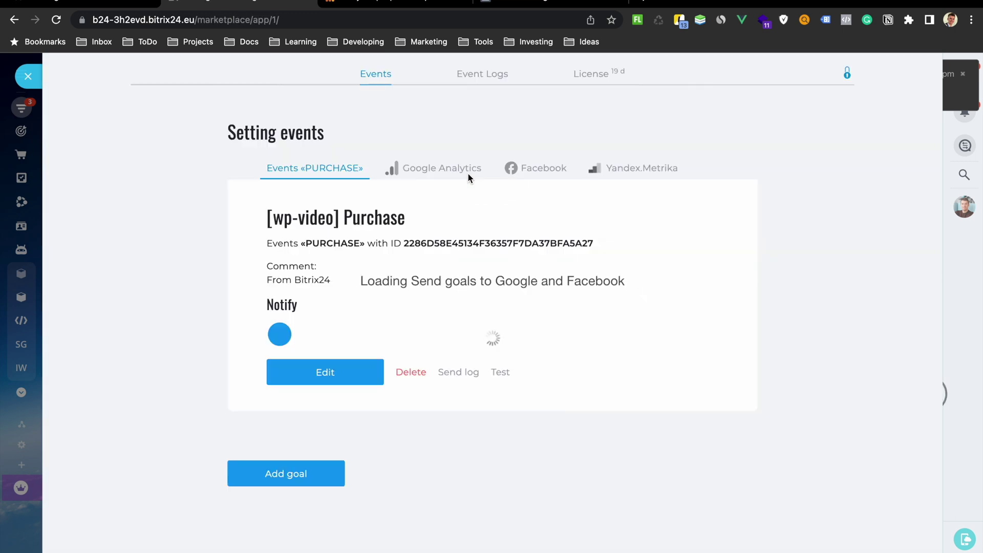
pyautogui.click(487, 81)
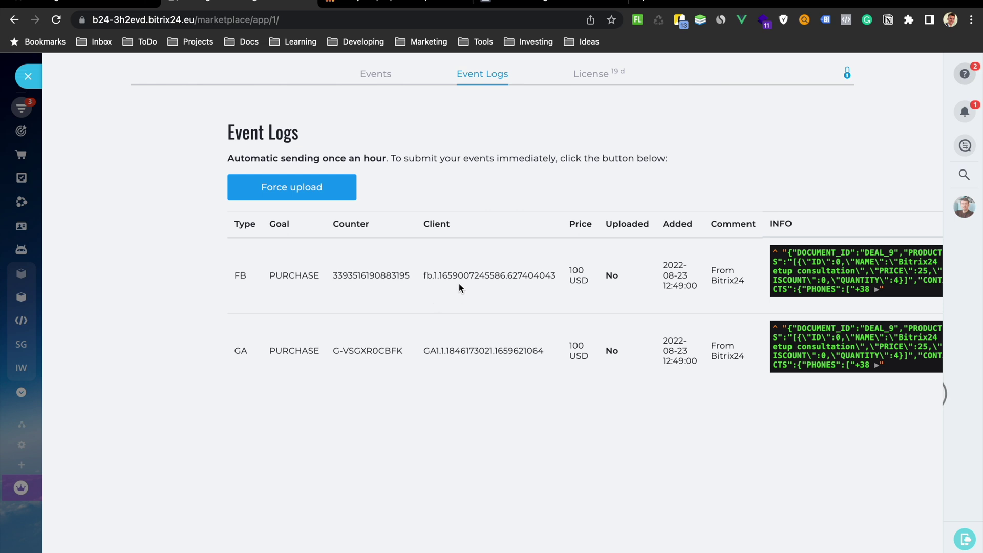
pyautogui.moveTo(602, 276); pyautogui.dragTo(623, 280)
pyautogui.click(321, 189)
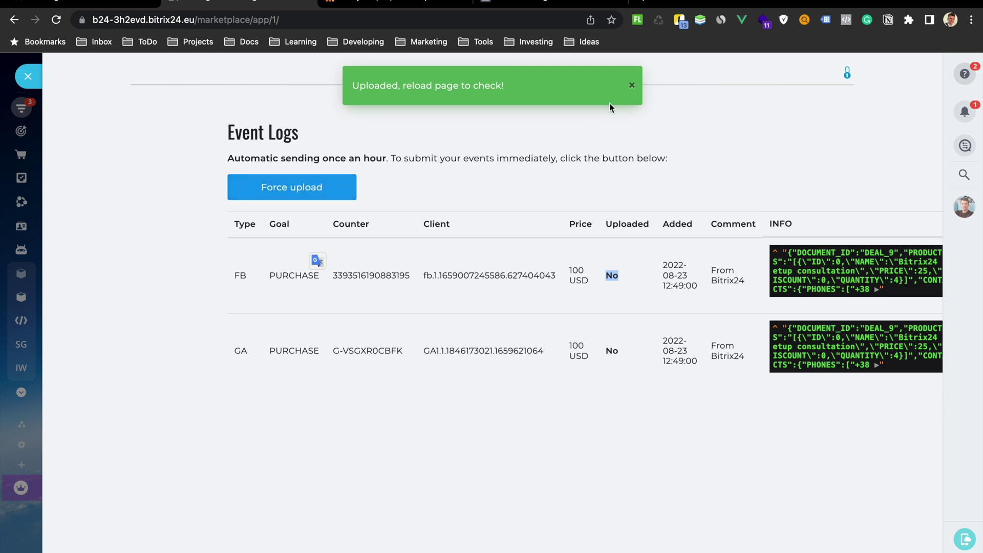
# - Dismiss the upload notice and reload Event Logs to confirm both PURCHASE rows show Uploaded Yes
pyautogui.click(632, 86)
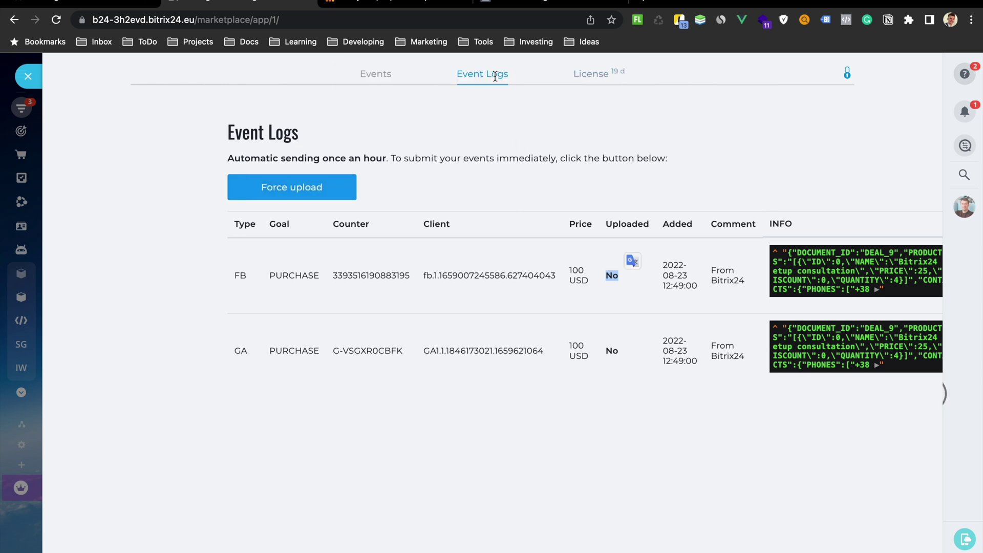
pyautogui.click(495, 76)
pyautogui.doubleClick(611, 271)
pyautogui.click(489, 303)
# - Reload the Google Analytics Realtime overview and scroll down to the Users by Audience card
pyautogui.click(425, 8)
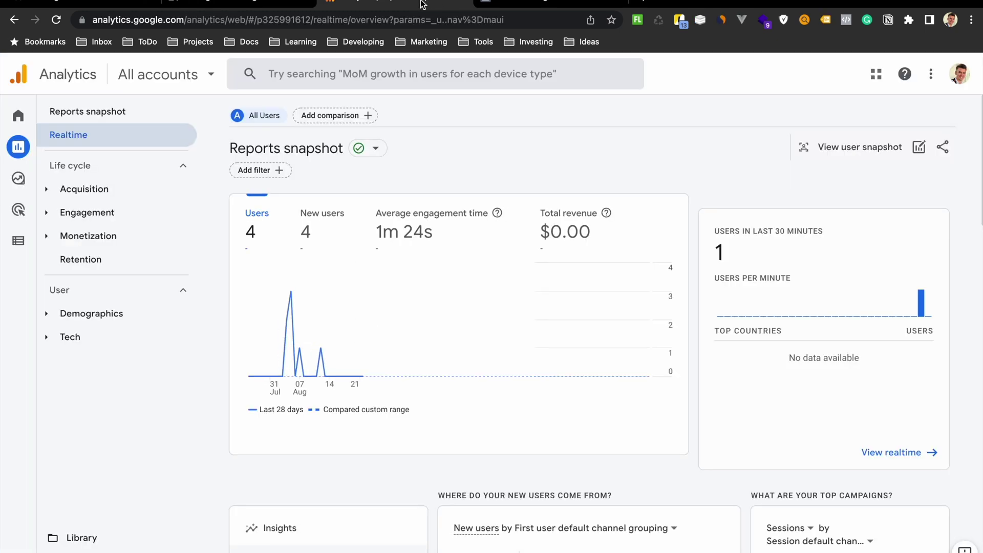
pyautogui.scroll(-2, 773, 407)
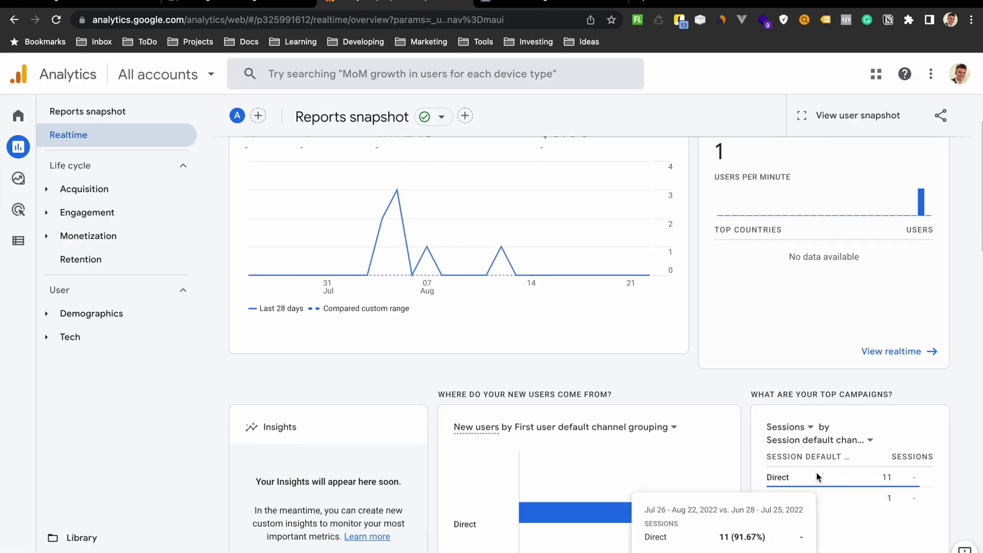
pyautogui.moveTo(922, 207)
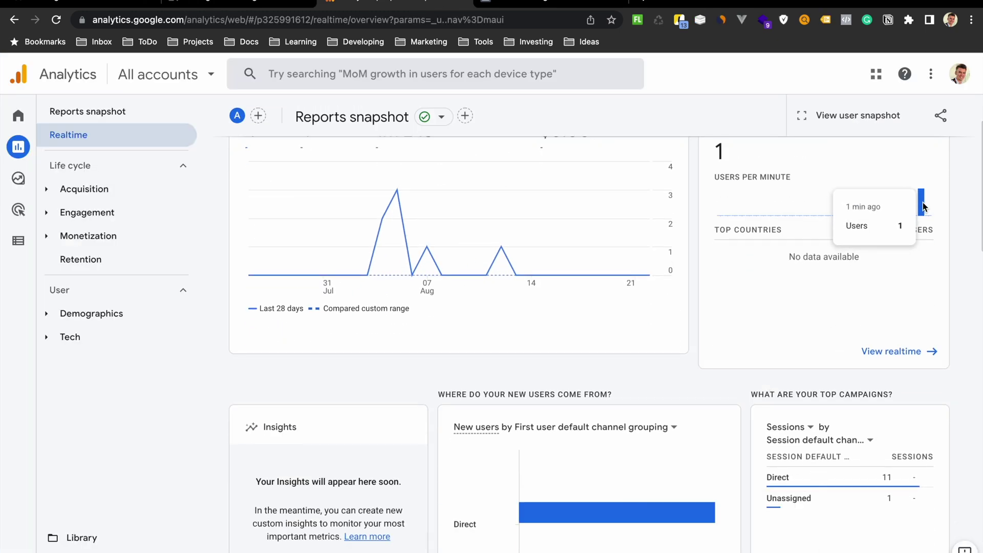
pyautogui.scroll(2, 922, 203)
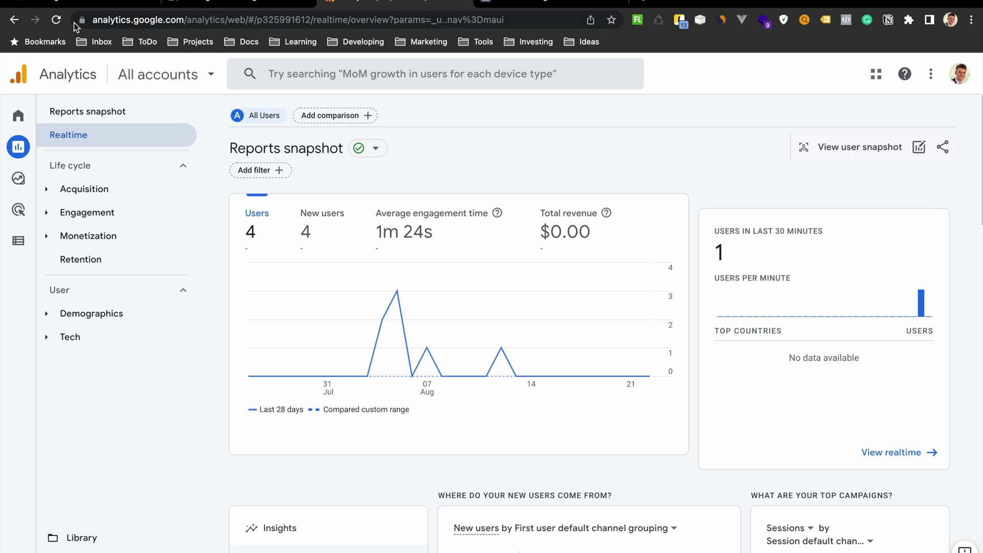
pyautogui.click(57, 20)
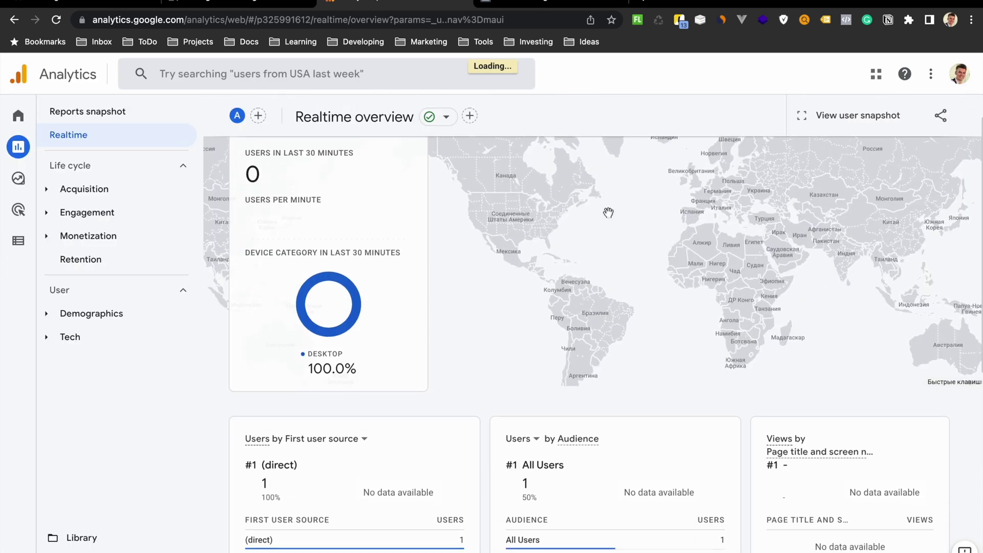
pyautogui.scroll(-2, 608, 212)
pyautogui.scroll(-2, 608, 212)
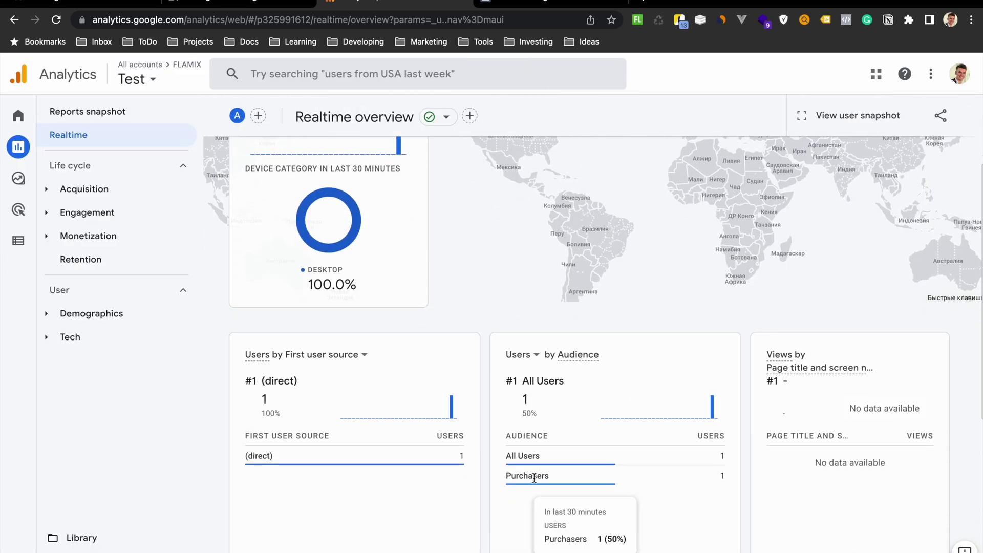
pyautogui.scroll(-6, 594, 460)
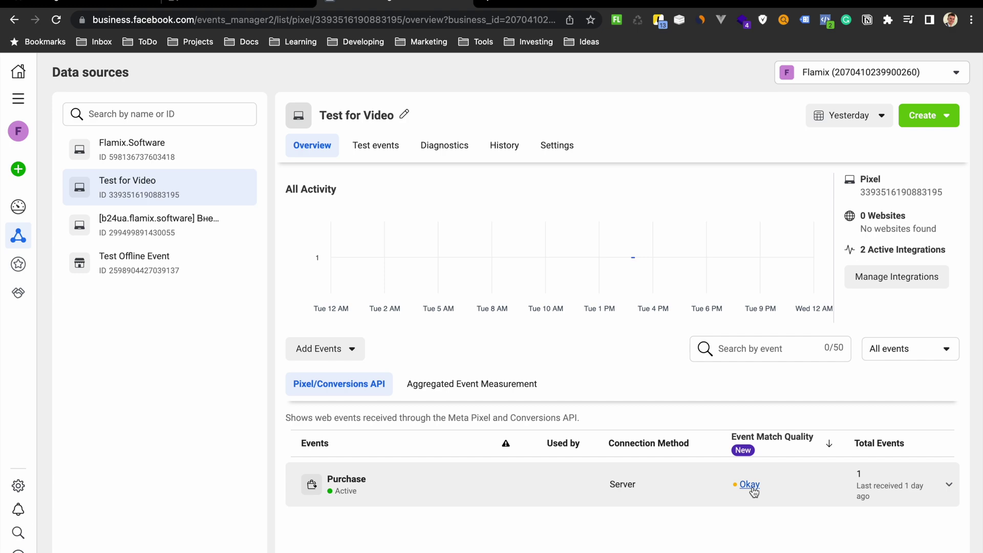
# - Open the Purchase event's Okay match quality details and scroll through the Coverage table
pyautogui.click(750, 485)
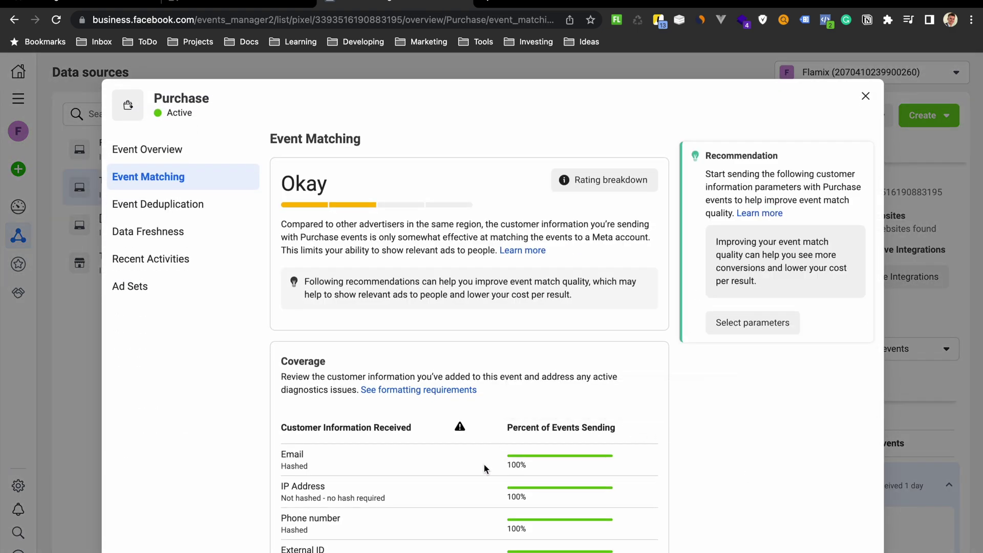
pyautogui.scroll(-2, 464, 471)
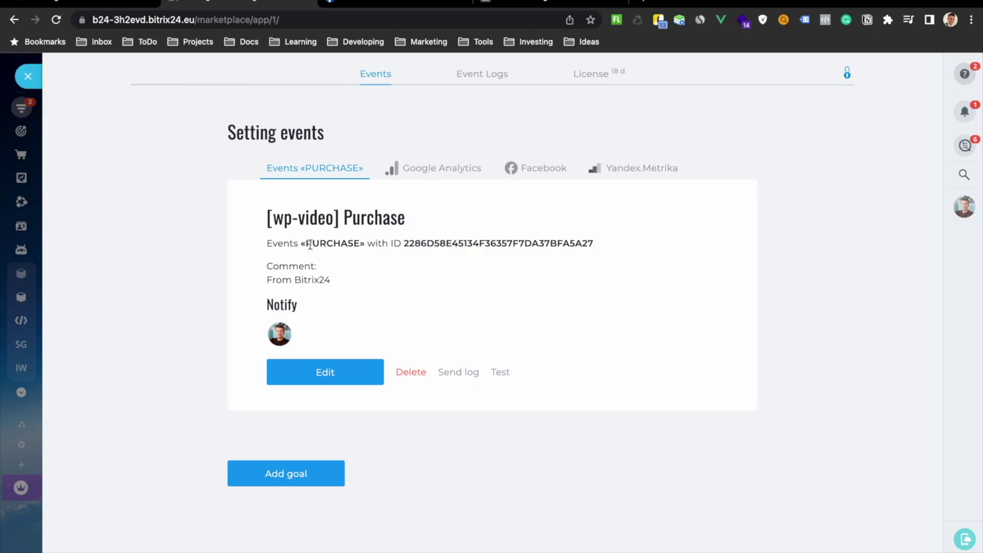
# - Highlight the «PURCHASE» event name on the Purchase goal's Events tab
pyautogui.moveTo(326, 243); pyautogui.dragTo(313, 242)
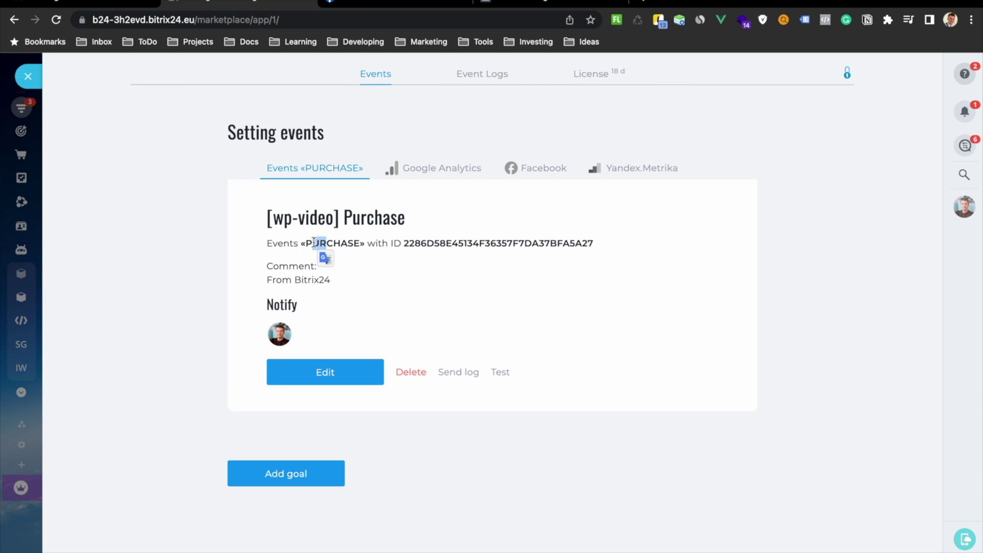
pyautogui.moveTo(314, 243); pyautogui.dragTo(337, 245)
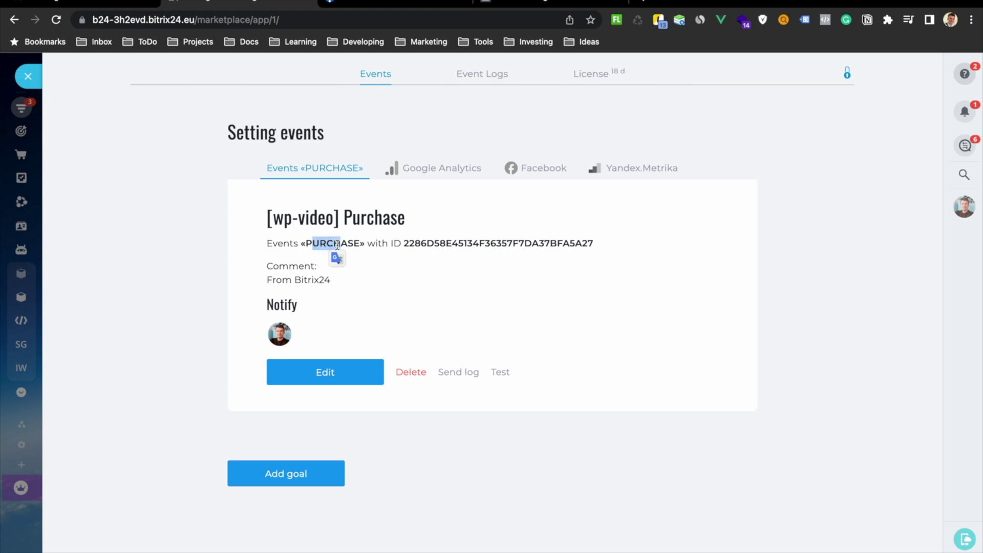
pyautogui.hotkey('ctrl', 'Tab')
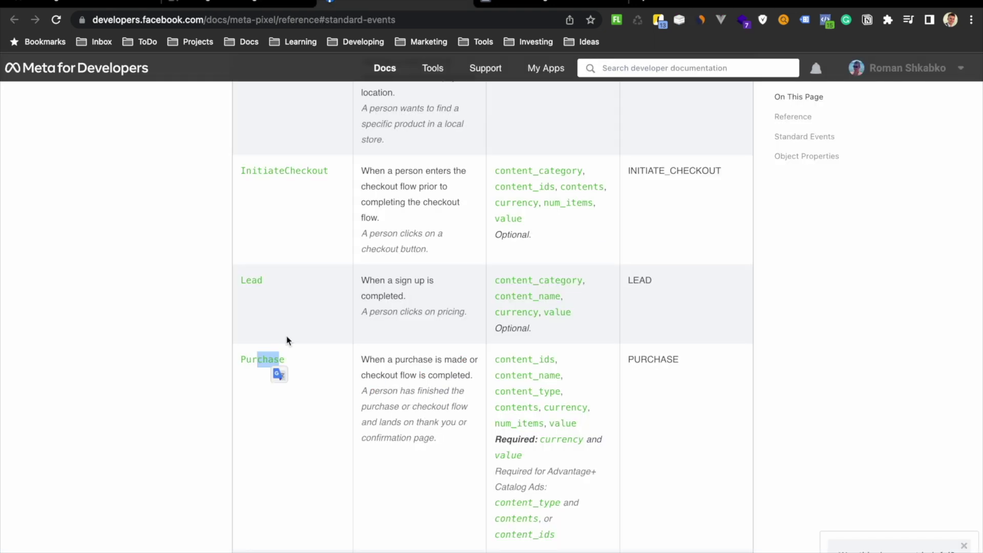
# - Highlight the Purchase event description and its required currency and value parameters
pyautogui.scroll(-2, 288, 340)
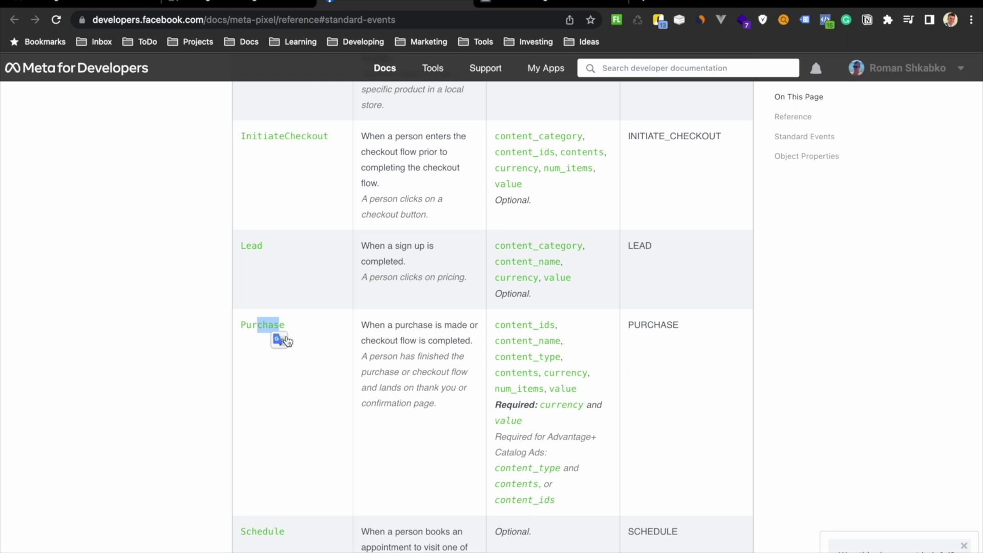
pyautogui.moveTo(369, 324); pyautogui.dragTo(395, 339)
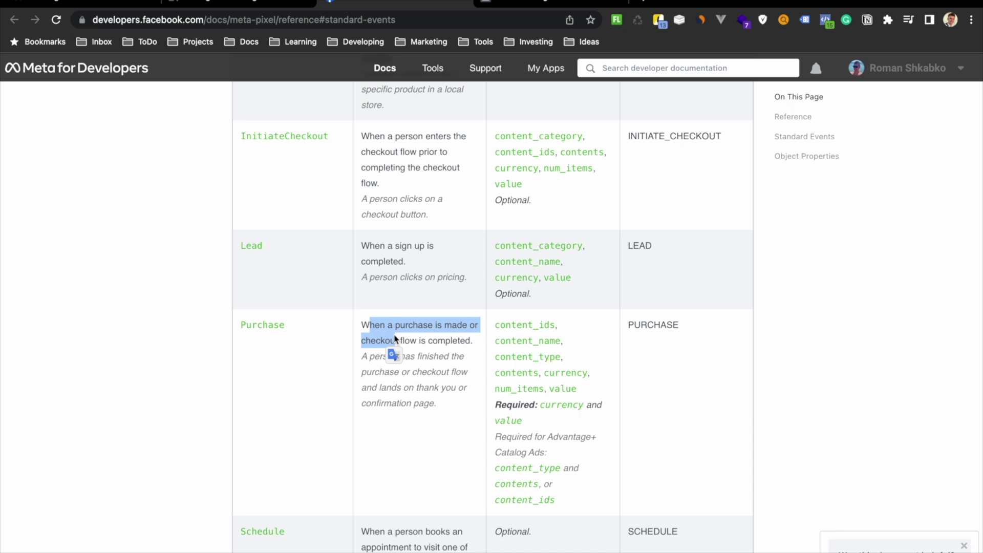
pyautogui.click(505, 406)
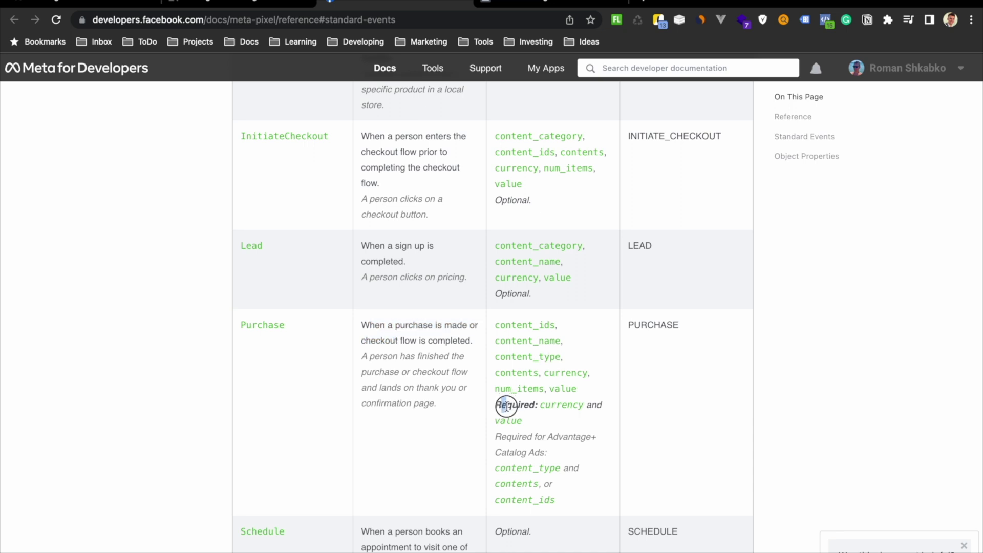
pyautogui.moveTo(506, 406); pyautogui.dragTo(523, 420)
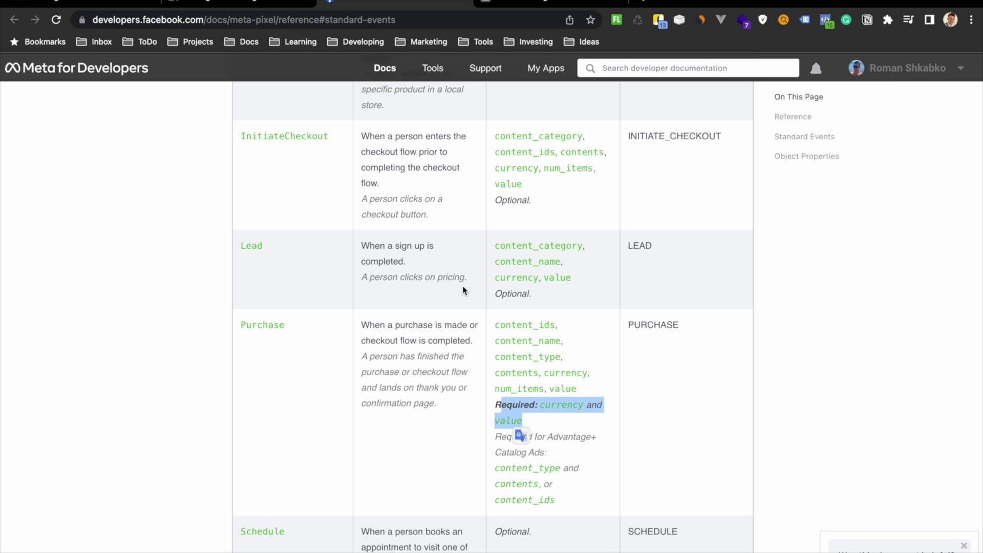
pyautogui.click(527, 7)
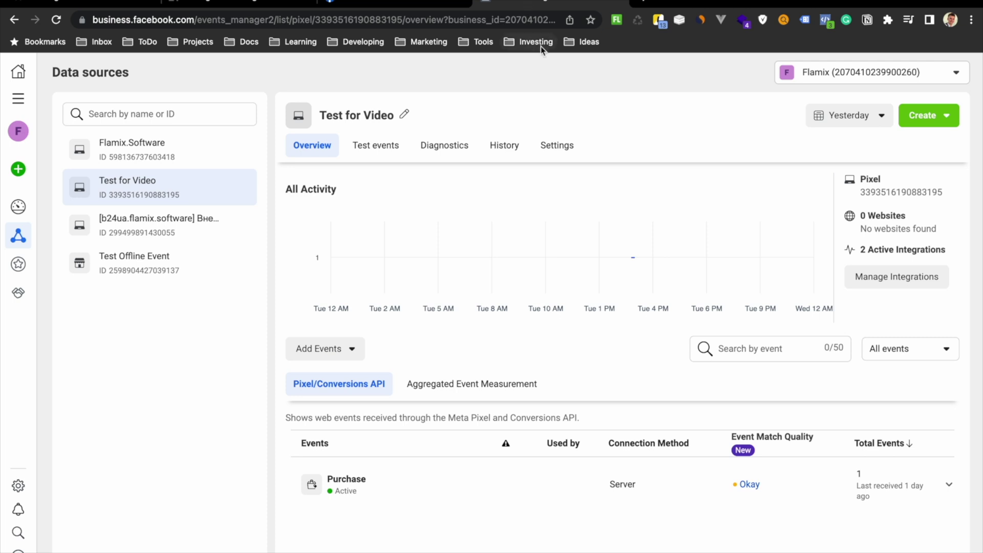
# - Start a new custom conversion for Test for Video using All URL traffic
pyautogui.click(948, 126)
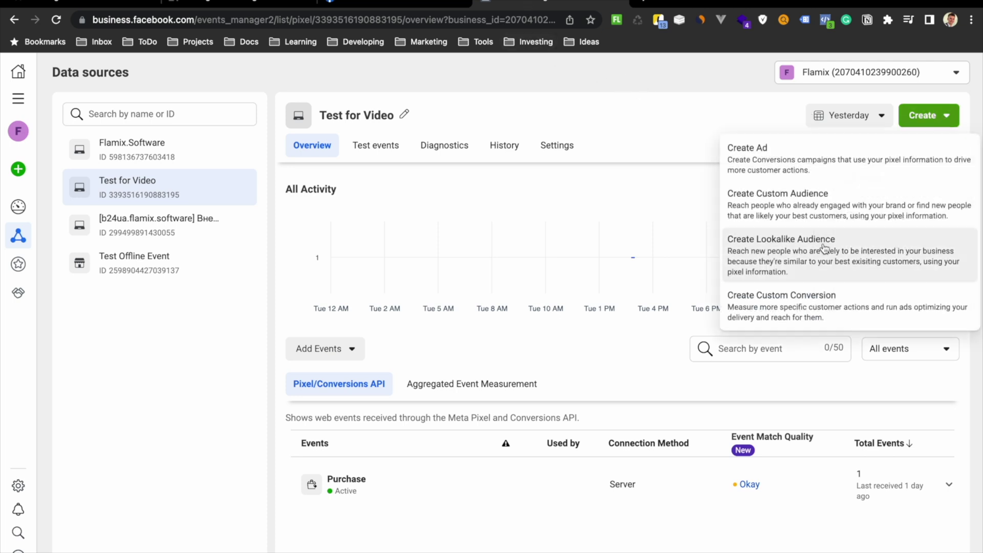
pyautogui.click(790, 302)
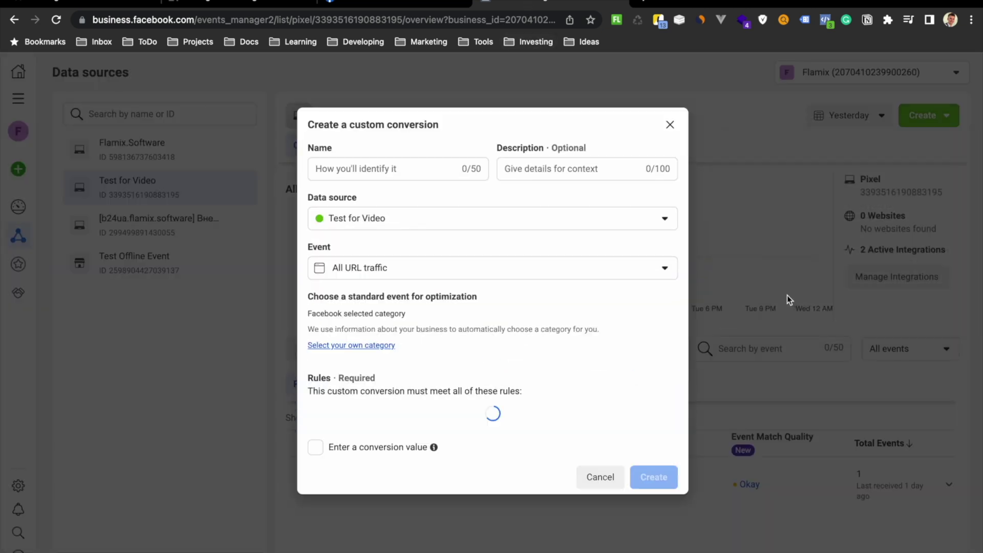
pyautogui.click(407, 251)
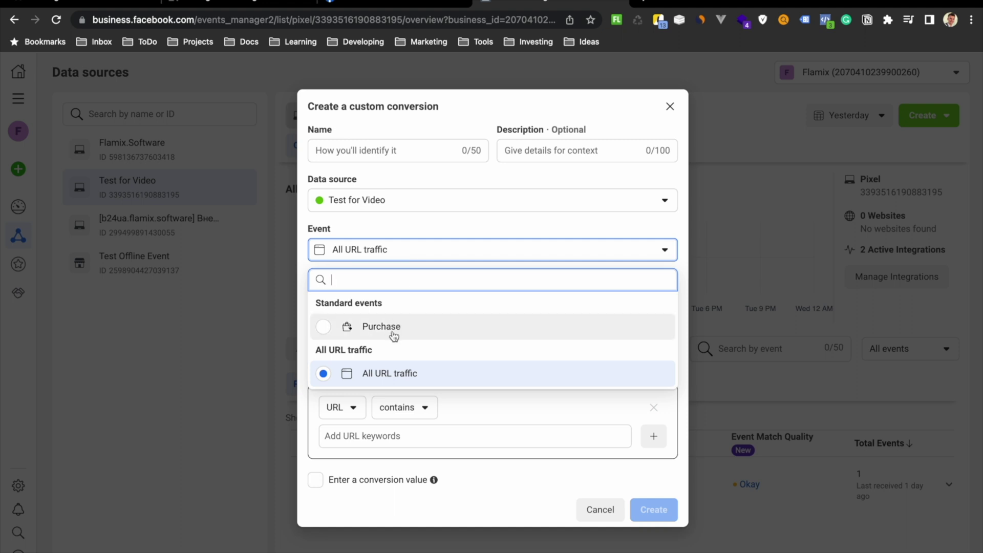
pyautogui.click(393, 372)
# - Select your own optimization category and set it to Purchase
pyautogui.click(353, 328)
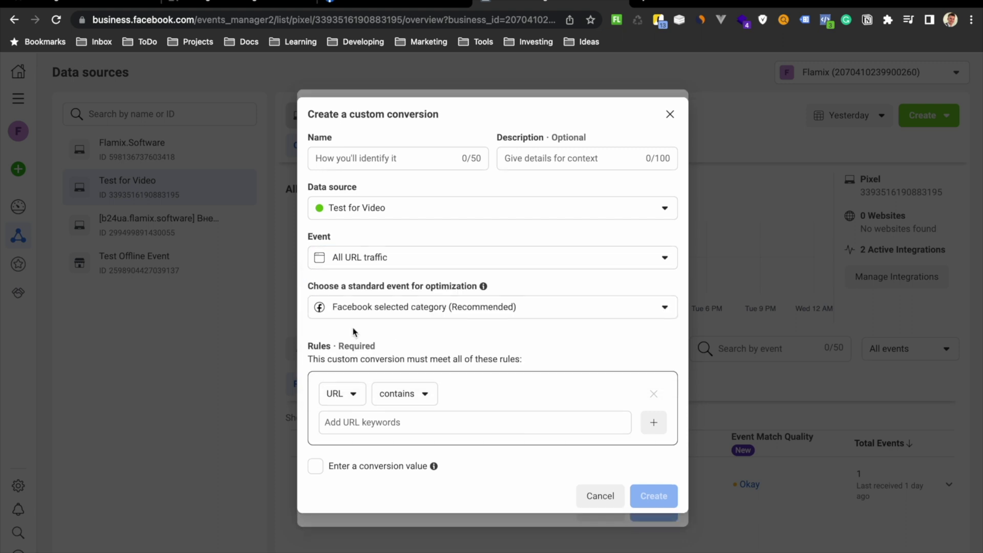
pyautogui.click(391, 308)
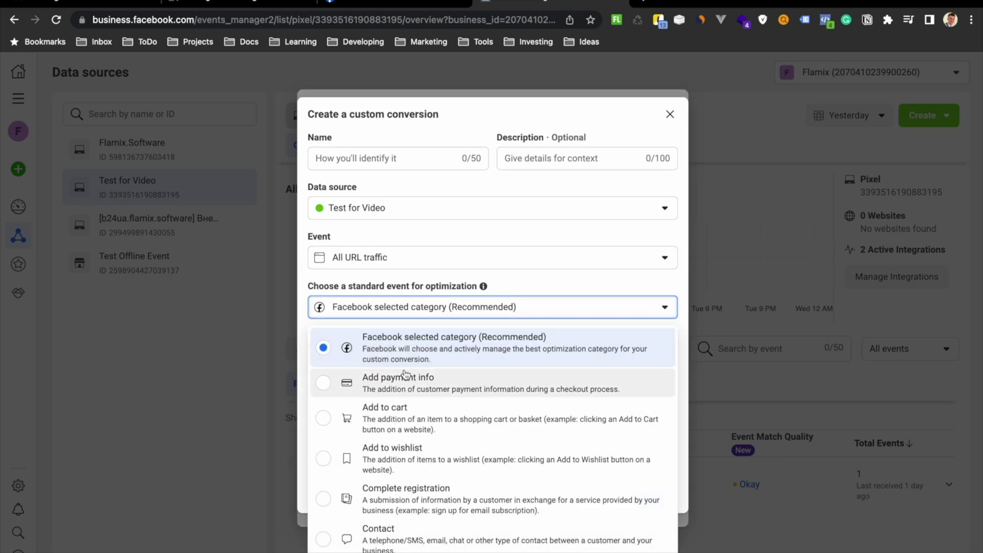
pyautogui.scroll(-1, 416, 445)
pyautogui.rightClick(404, 441)
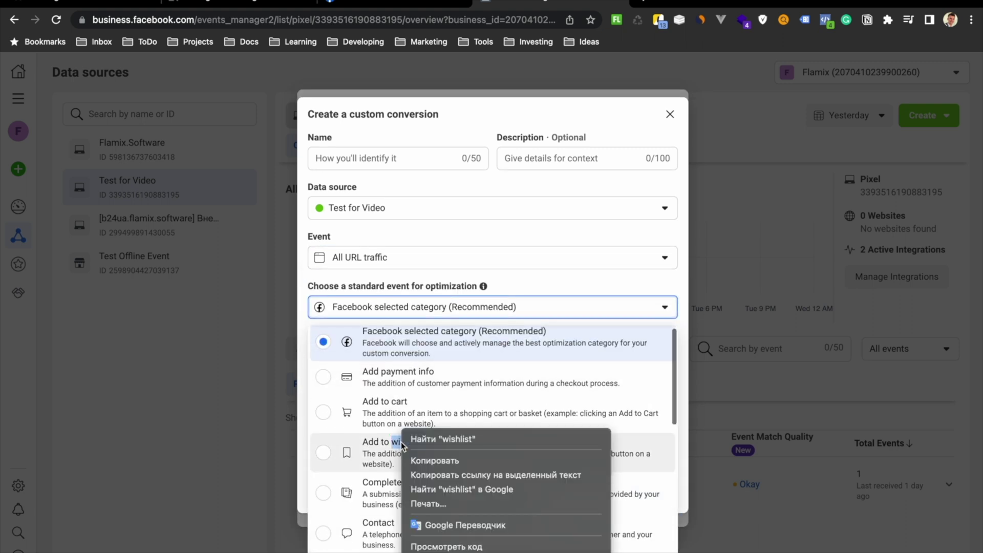
pyautogui.click(376, 464)
pyautogui.scroll(-5, 376, 465)
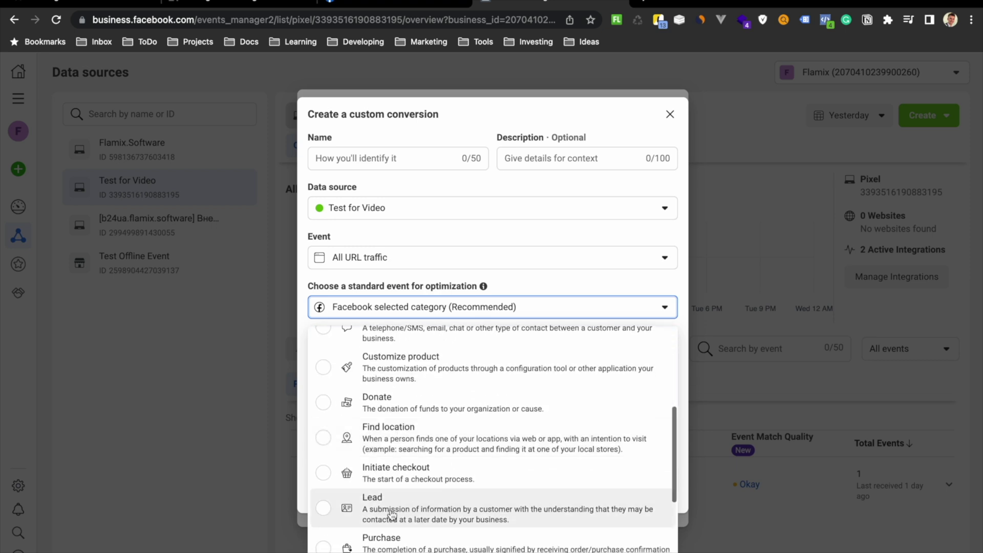
pyautogui.click(389, 538)
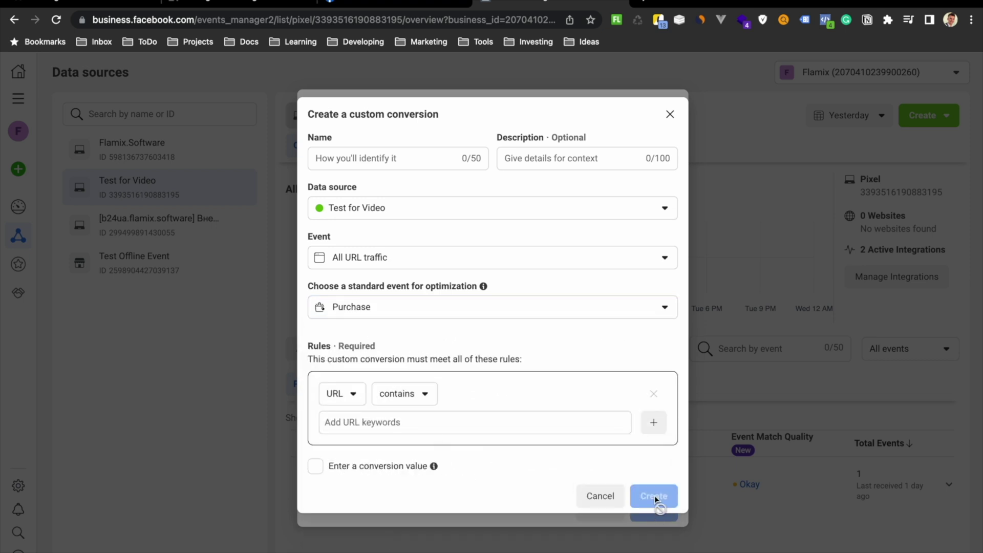